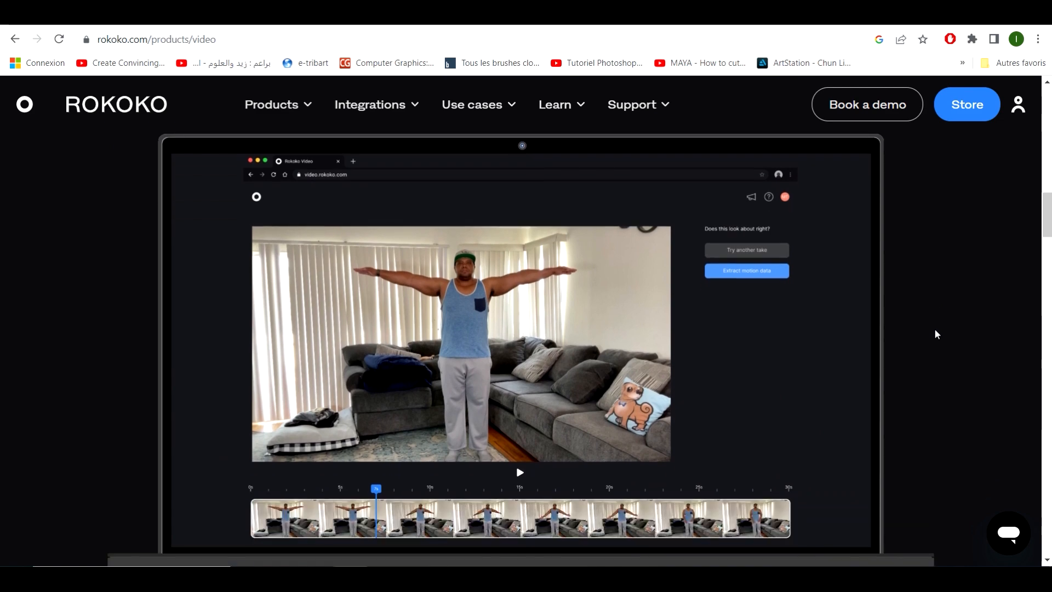
Look through the Rokoko Video product page, including its features, frequently asked questions, tutorials and footer.
{"action": "scroll", "coordinate": [935, 333], "scroll_direction": "down", "scroll_amount": 1}
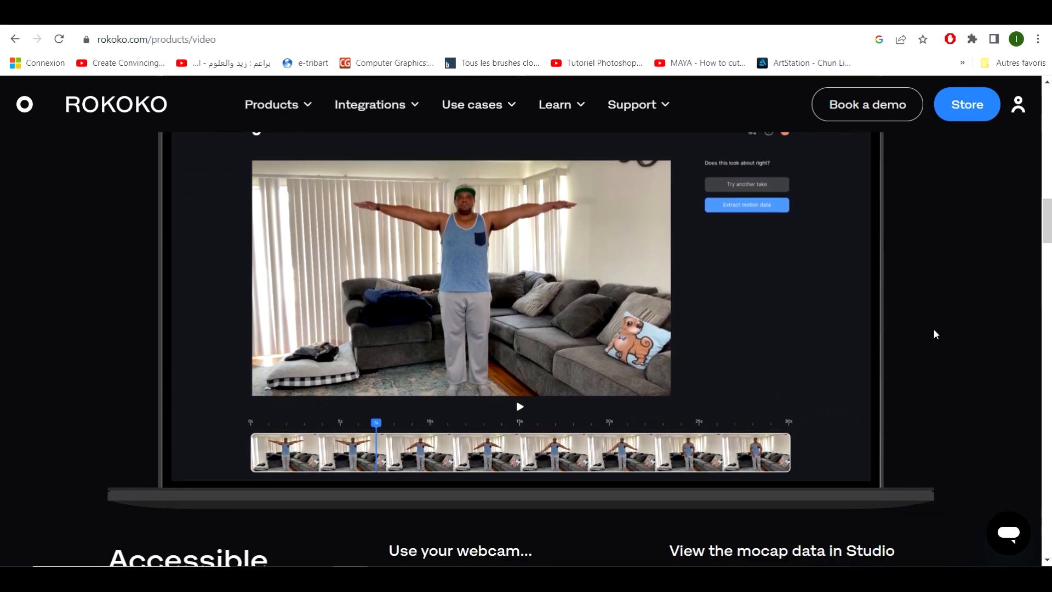
{"action": "scroll", "coordinate": [935, 333], "scroll_direction": "down", "scroll_amount": 4}
{"action": "scroll", "coordinate": [935, 333], "scroll_direction": "down", "scroll_amount": 3}
{"action": "scroll", "coordinate": [934, 334], "scroll_direction": "down", "scroll_amount": 3}
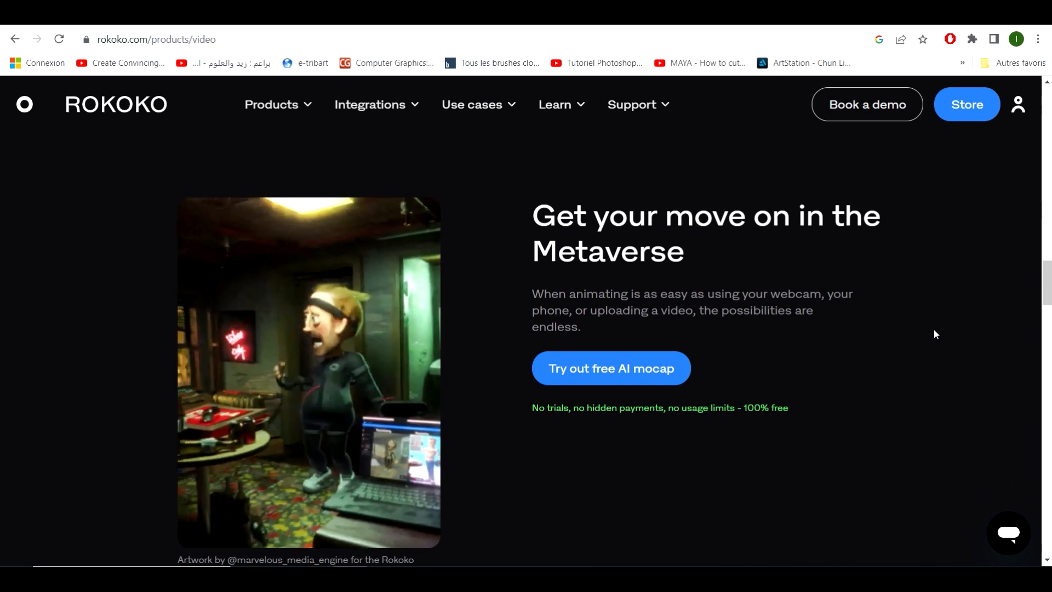
{"action": "scroll", "coordinate": [930, 329], "scroll_direction": "down", "scroll_amount": 2}
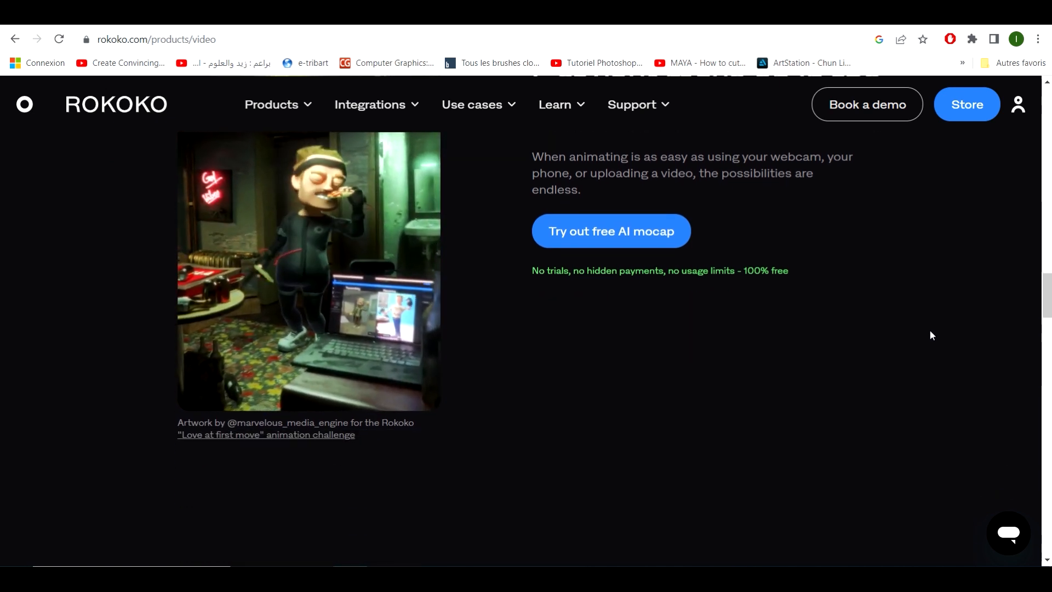
{"action": "scroll", "coordinate": [869, 342], "scroll_direction": "down", "scroll_amount": 5}
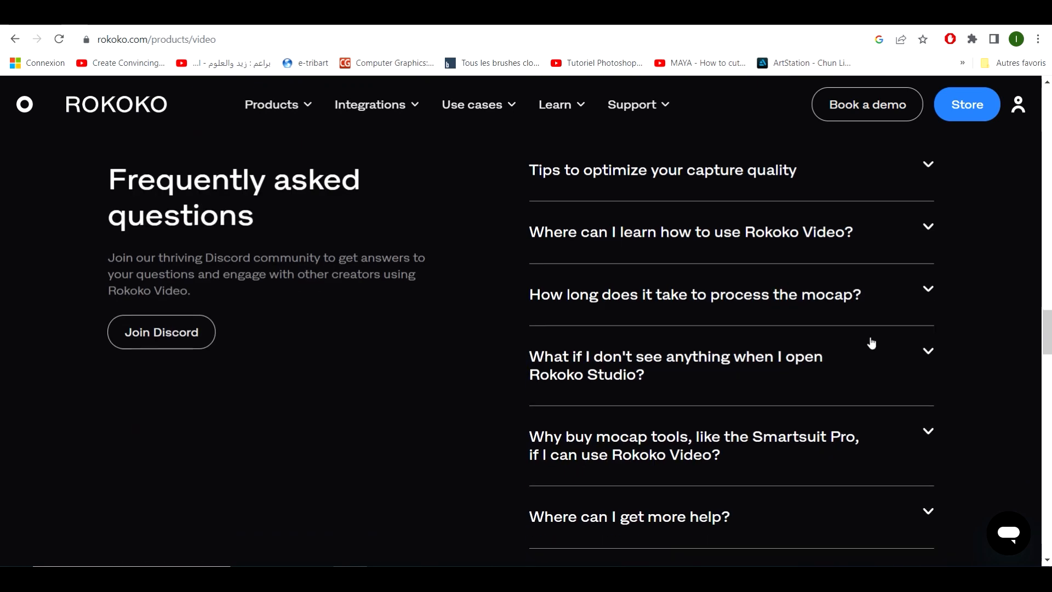
{"action": "scroll", "coordinate": [871, 343], "scroll_direction": "down", "scroll_amount": 9}
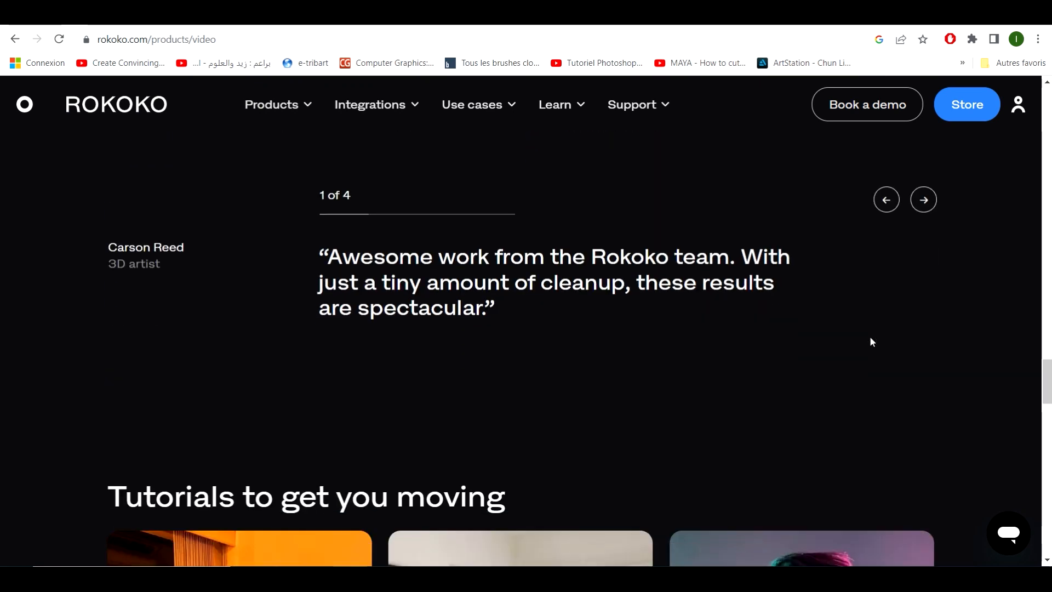
{"action": "scroll", "coordinate": [869, 336], "scroll_direction": "down", "scroll_amount": 11}
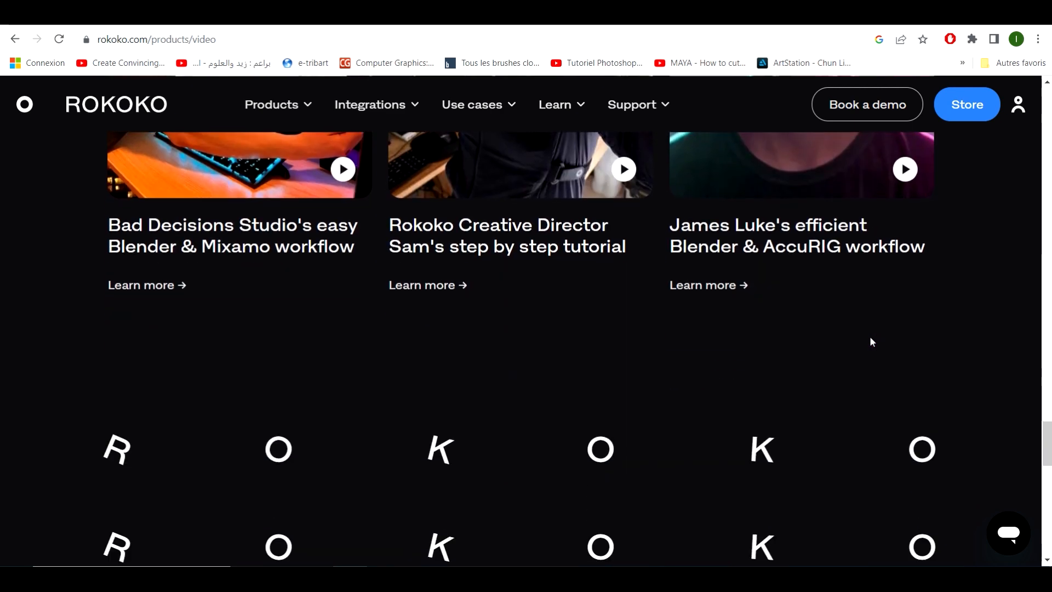
{"action": "scroll", "coordinate": [870, 336], "scroll_direction": "down", "scroll_amount": 10}
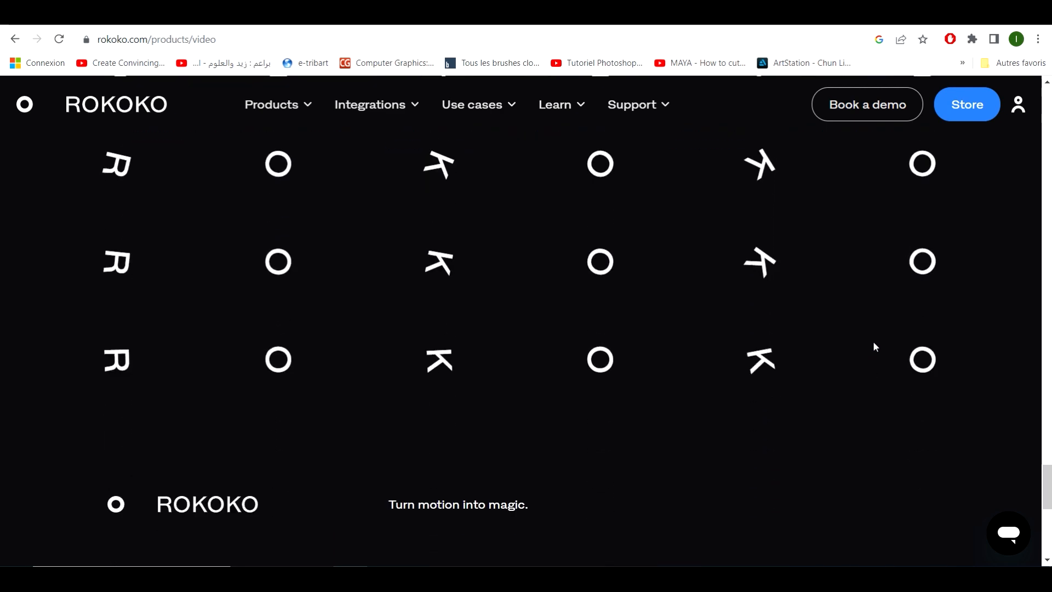
{"action": "scroll", "coordinate": [951, 379], "scroll_direction": "down", "scroll_amount": 7}
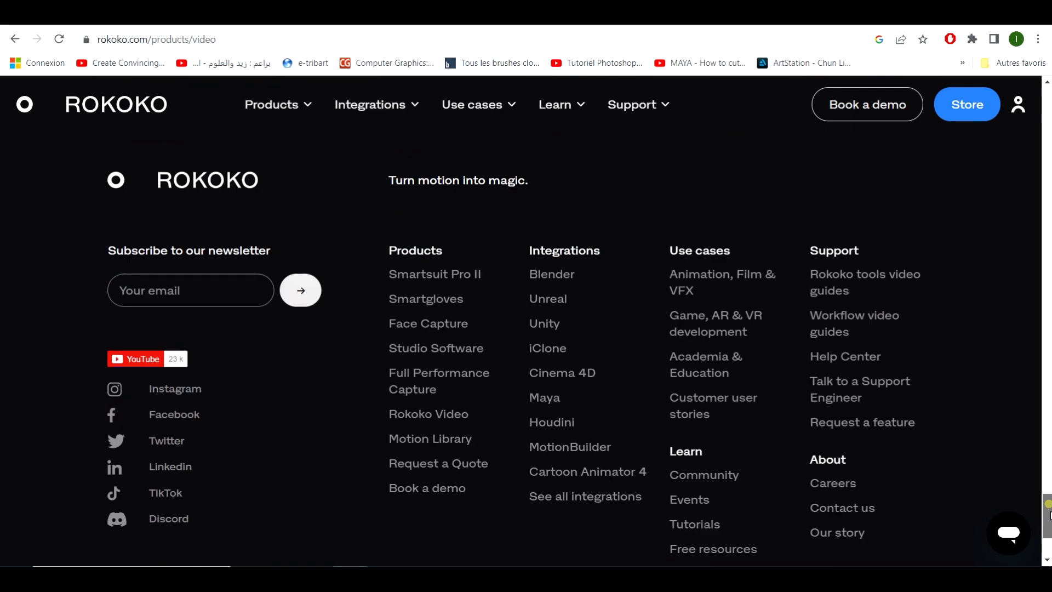
{"action": "left_click_drag", "start_coordinate": [1045, 512], "coordinate": [1033, 284]}
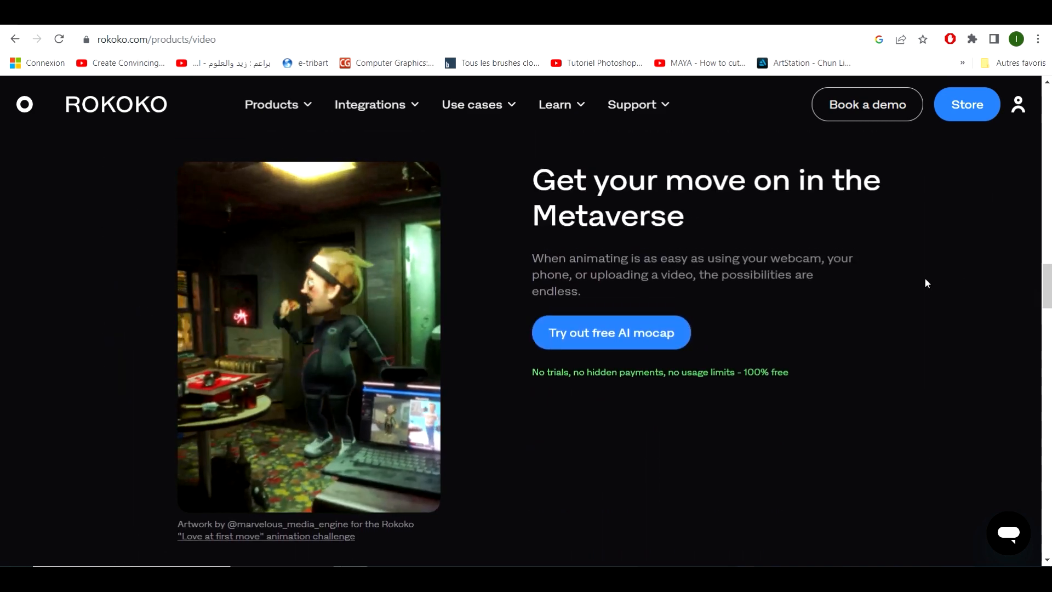
{"action": "scroll", "coordinate": [873, 300], "scroll_direction": "up", "scroll_amount": 16}
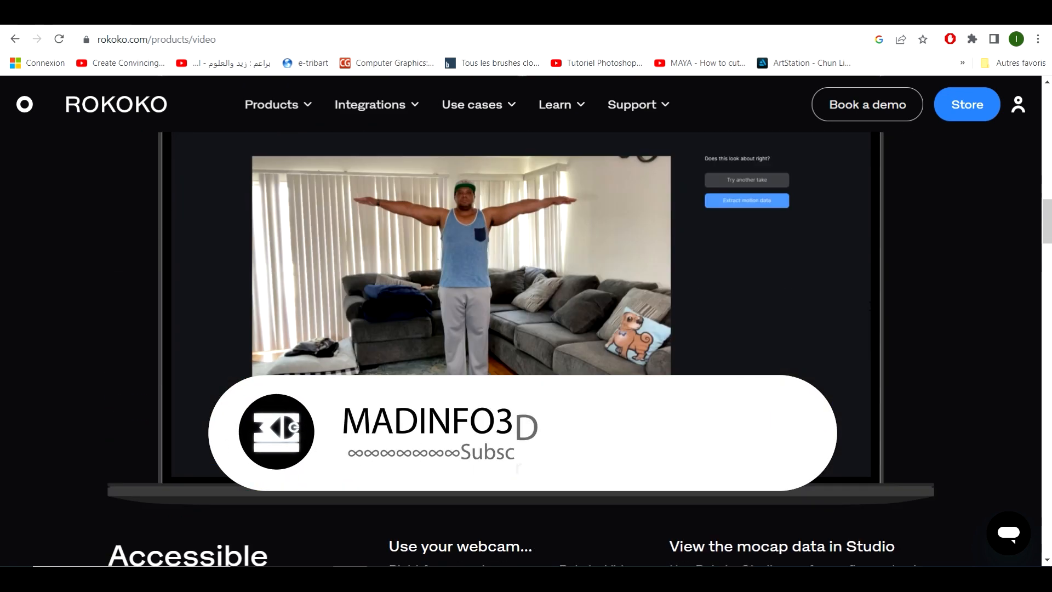
{"action": "scroll", "coordinate": [873, 315], "scroll_direction": "up", "scroll_amount": 15}
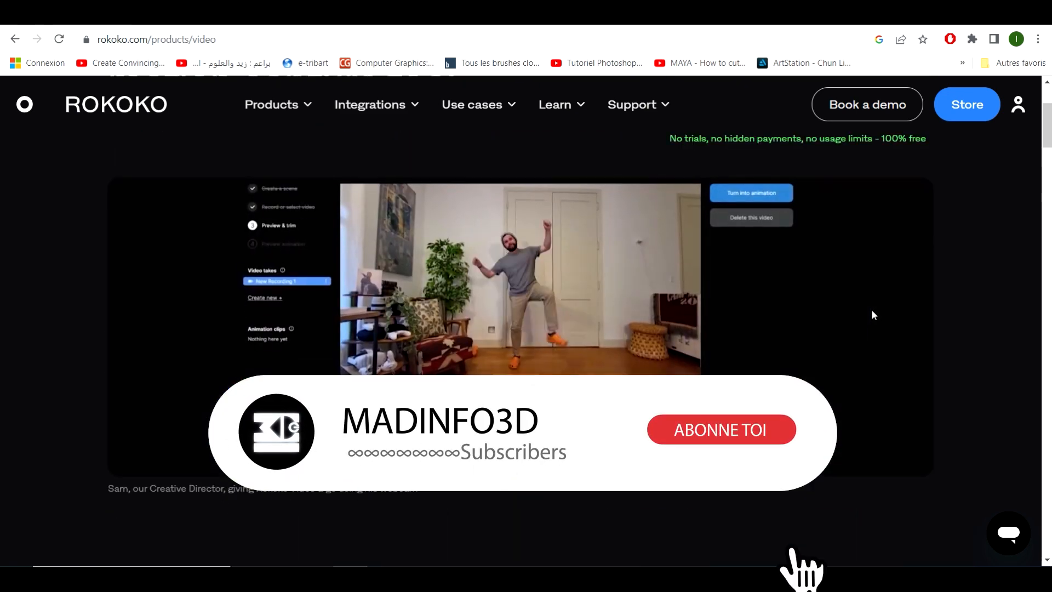
Start the free AI mocap tool from the product page and sign in with the Google account.
{"action": "scroll", "coordinate": [871, 309], "scroll_direction": "down", "scroll_amount": 3}
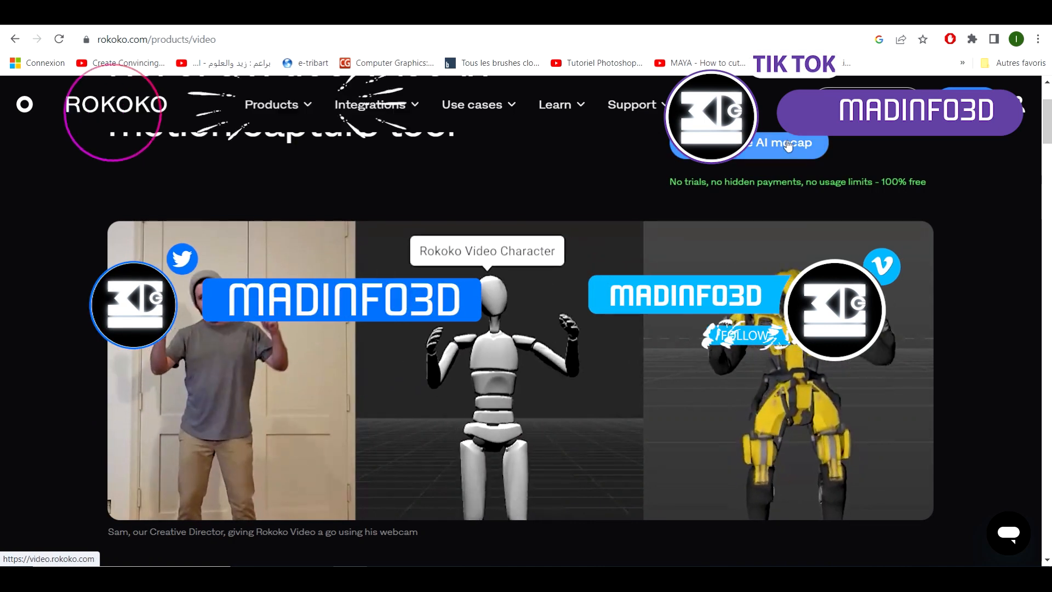
{"action": "left_click", "coordinate": [782, 141]}
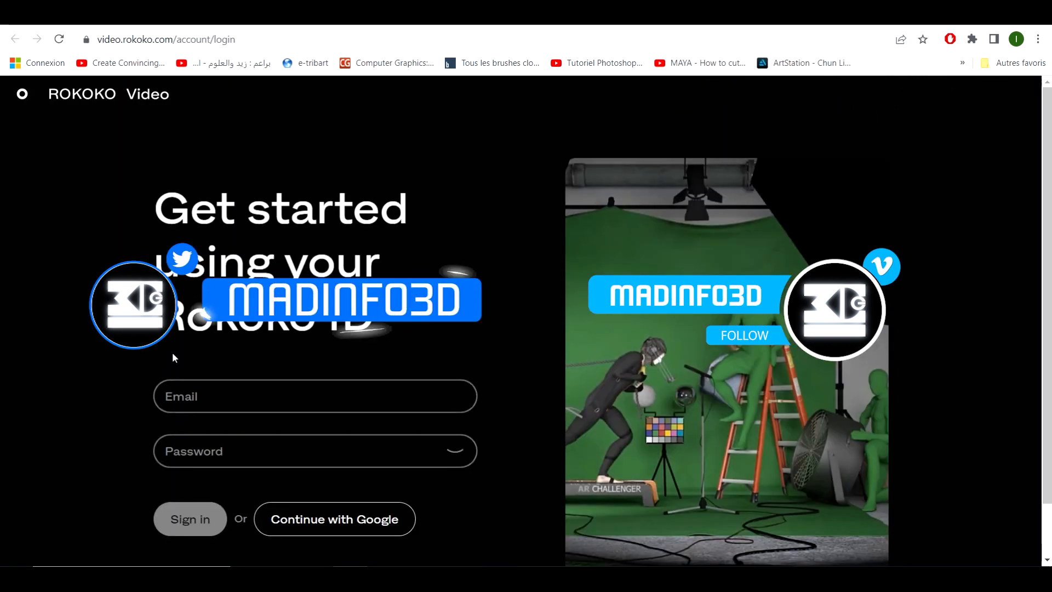
{"action": "left_click", "coordinate": [310, 503]}
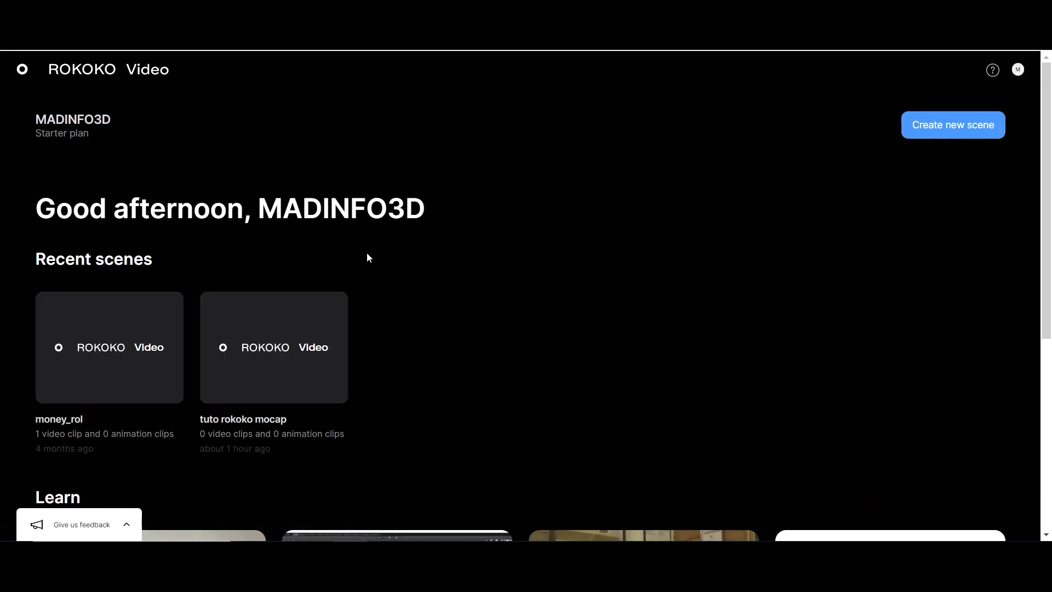
Open the "tuto rokoko mocap" scene and load a local video file from the "rokoko tuto mocap" folder.
{"action": "left_click", "coordinate": [309, 348]}
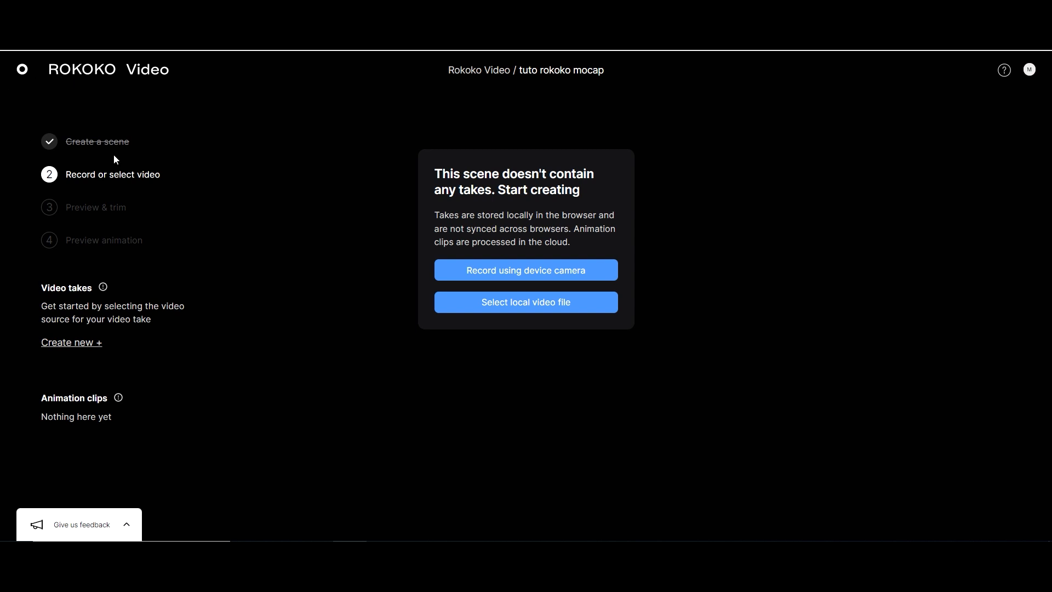
{"action": "left_click", "coordinate": [542, 304]}
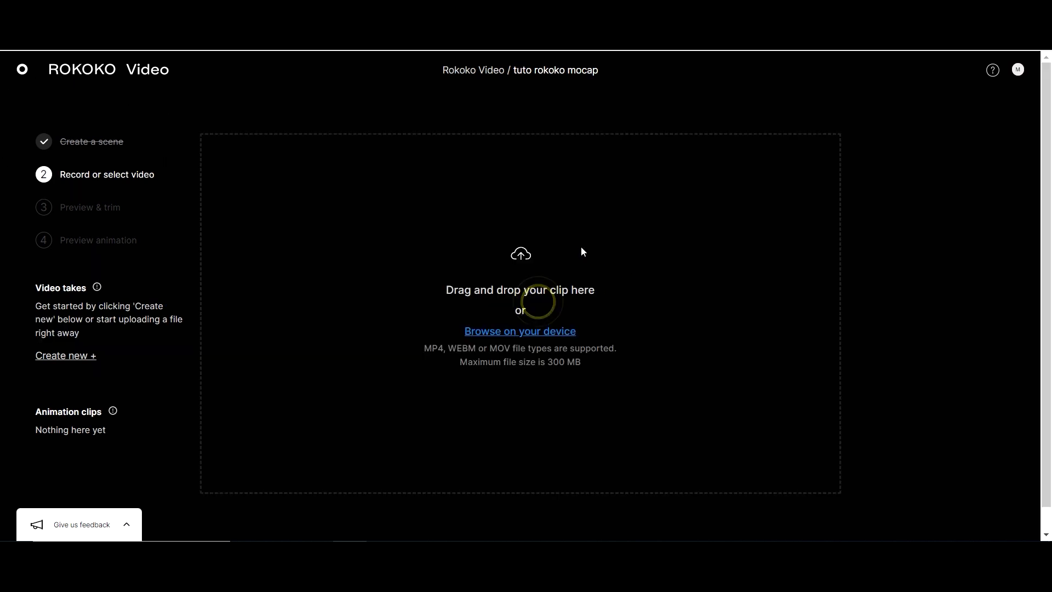
{"action": "left_click", "coordinate": [496, 332]}
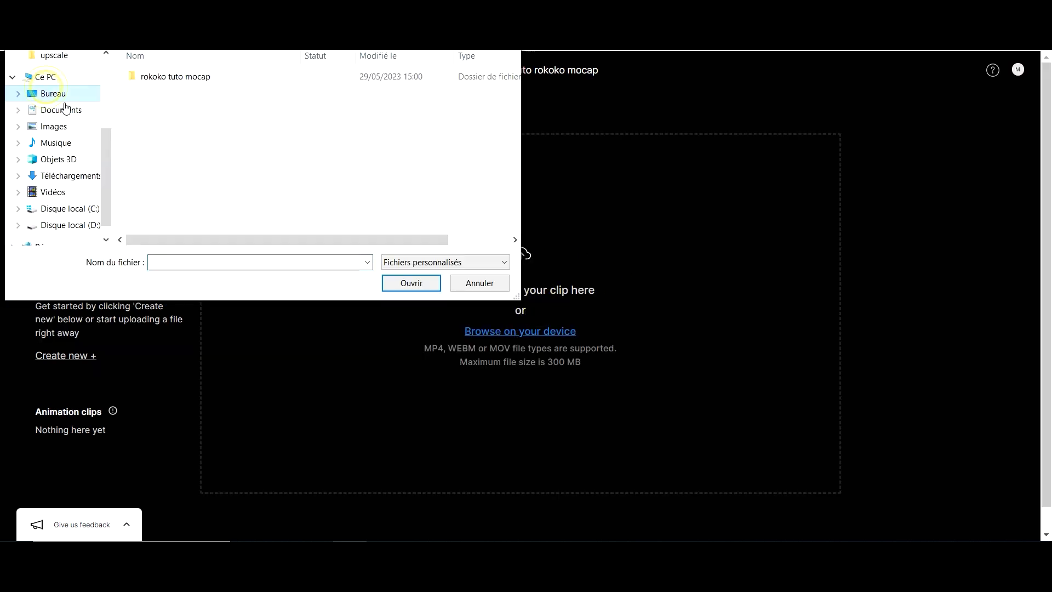
{"action": "double_click", "coordinate": [166, 80]}
{"action": "double_click", "coordinate": [325, 96]}
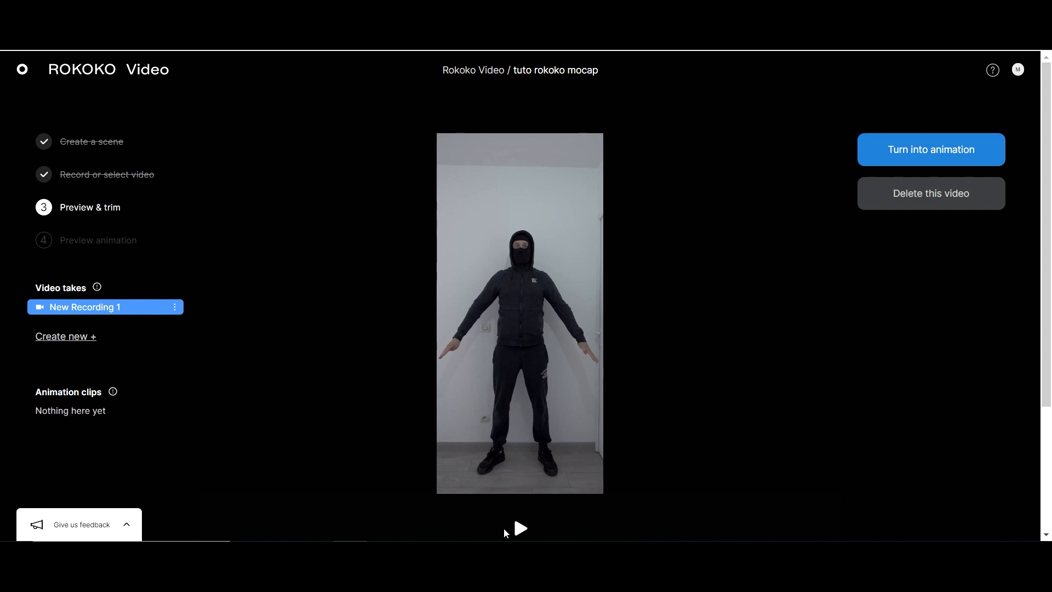
Preview the uploaded video take by playing it and scrubbing through its timeline, and pause the playback.
{"action": "scroll", "coordinate": [466, 385], "scroll_direction": "down", "scroll_amount": 3}
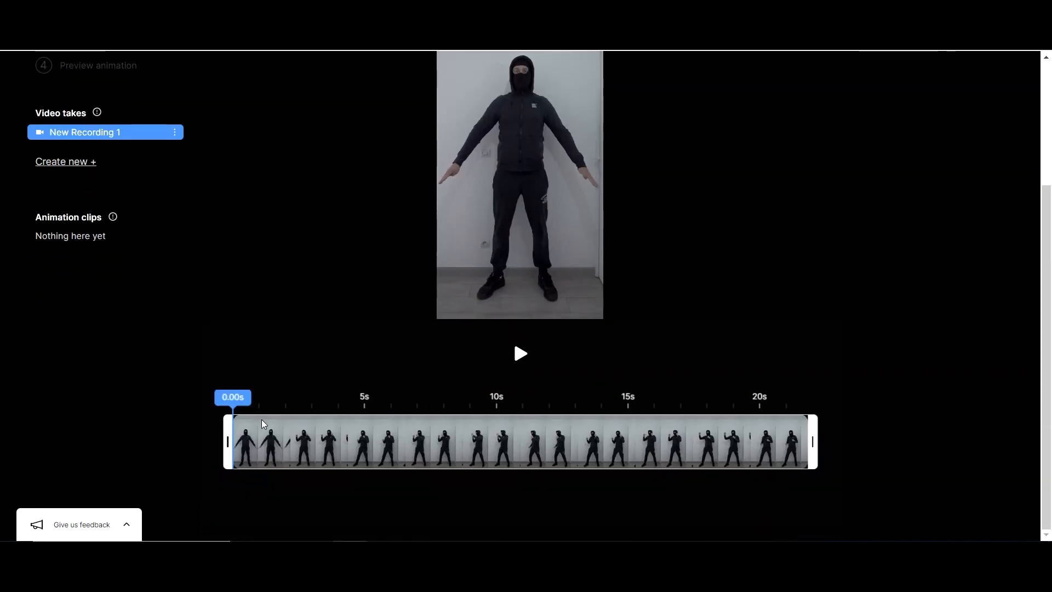
{"action": "scroll", "coordinate": [652, 361], "scroll_direction": "up", "scroll_amount": 3}
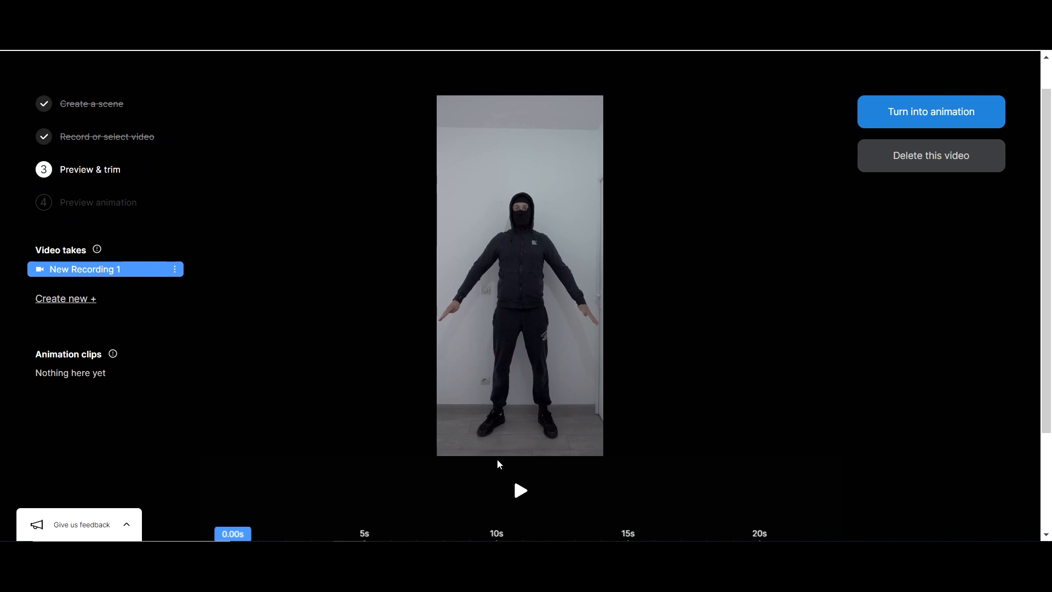
{"action": "left_click", "coordinate": [518, 489]}
{"action": "scroll", "coordinate": [355, 409], "scroll_direction": "down", "scroll_amount": 1}
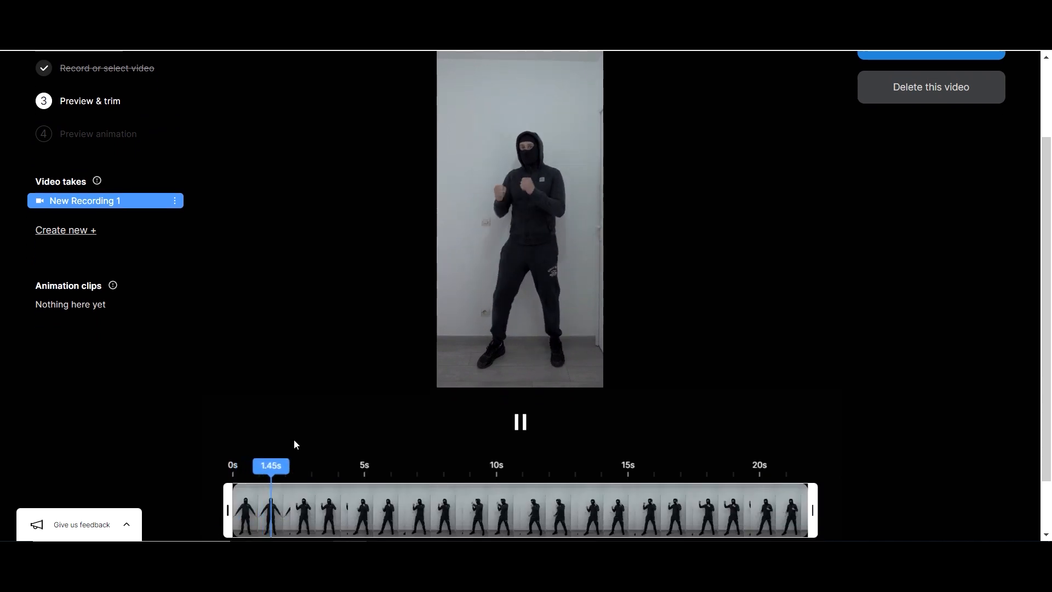
{"action": "left_click", "coordinate": [317, 507]}
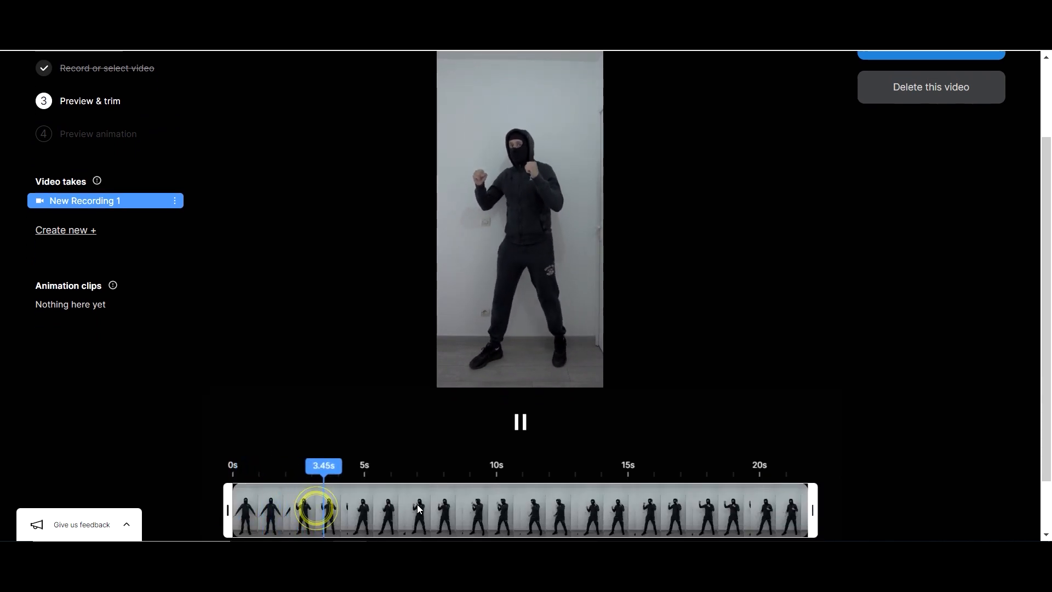
{"action": "left_click", "coordinate": [477, 482]}
{"action": "left_click_drag", "start_coordinate": [544, 472], "coordinate": [626, 475]}
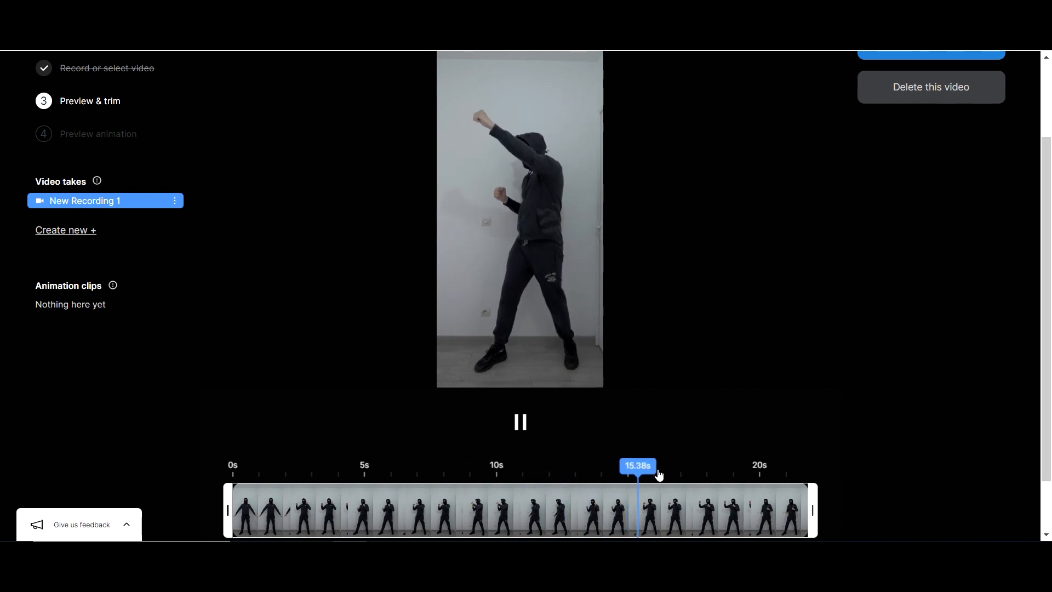
{"action": "scroll", "coordinate": [666, 351], "scroll_direction": "up", "scroll_amount": 1}
{"action": "left_click", "coordinate": [521, 488]}
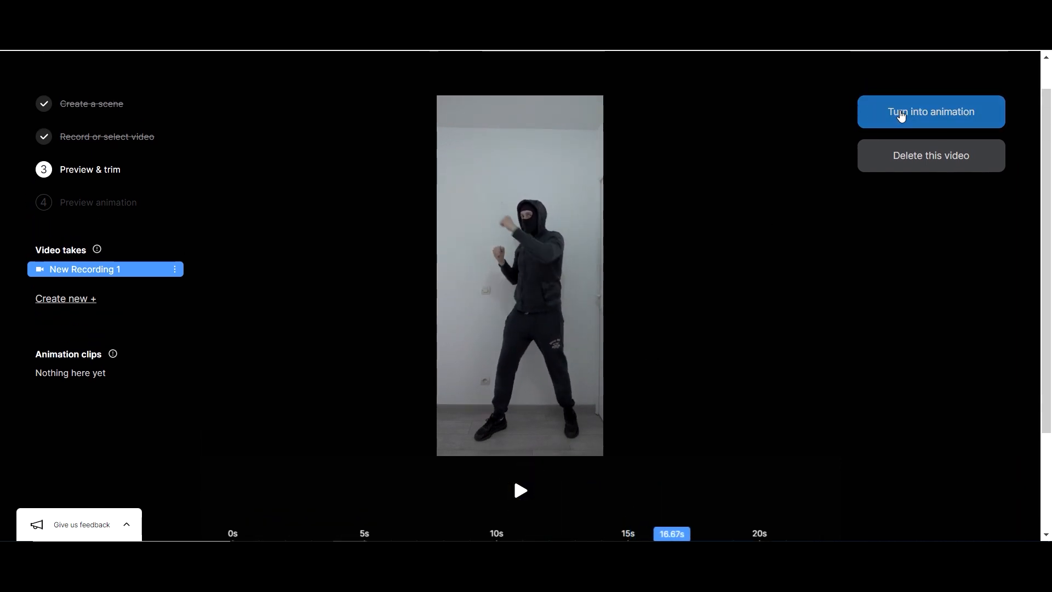
Turn the video take into an animation and play back the created clip's video.
{"action": "scroll", "coordinate": [892, 112], "scroll_direction": "up", "scroll_amount": 1}
{"action": "left_click", "coordinate": [895, 145]}
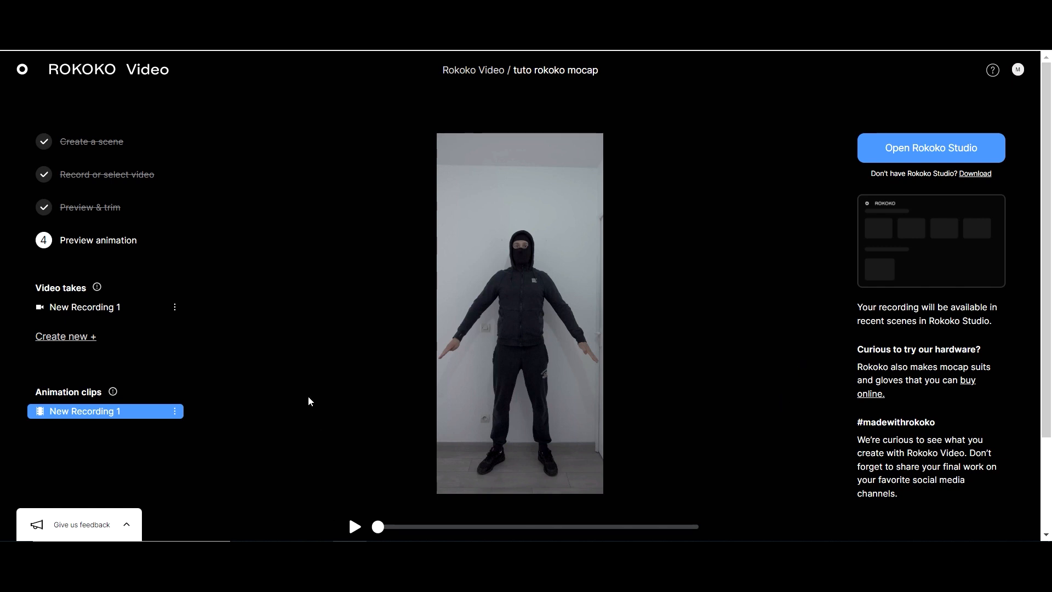
{"action": "scroll", "coordinate": [312, 422], "scroll_direction": "down", "scroll_amount": 2}
{"action": "left_click", "coordinate": [353, 409]}
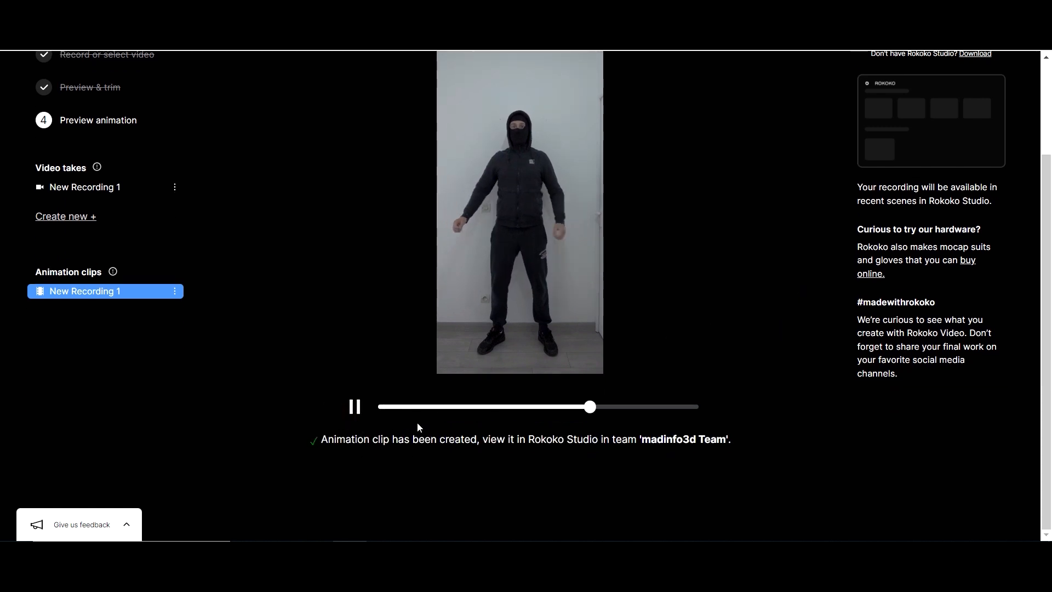
{"action": "scroll", "coordinate": [352, 446], "scroll_direction": "up", "scroll_amount": 2}
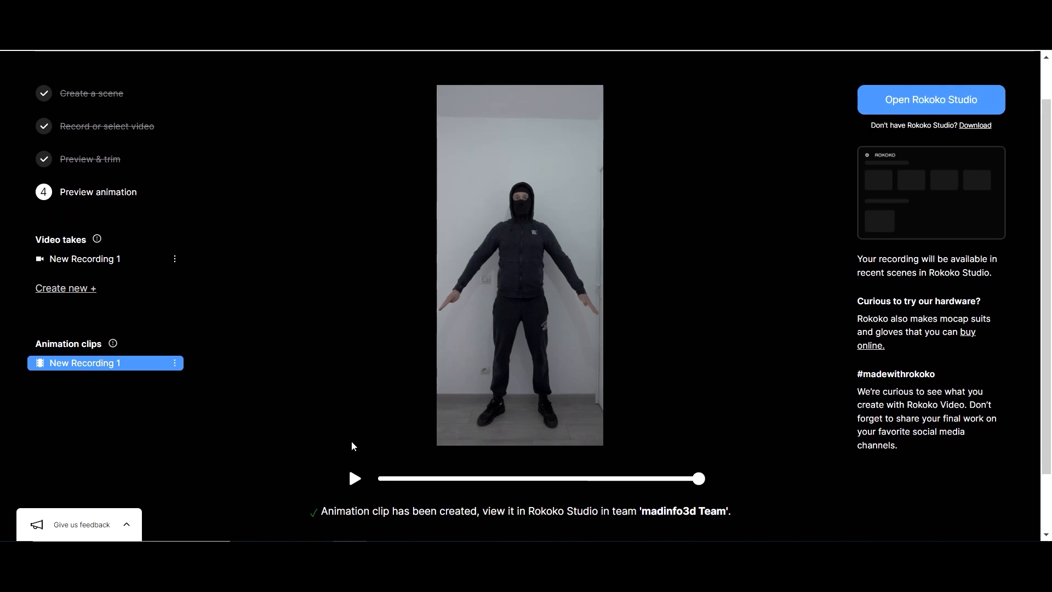
Launch Rokoko Studio from the finished animation clip and sign in through the browser with the Google account.
{"action": "left_click", "coordinate": [928, 151]}
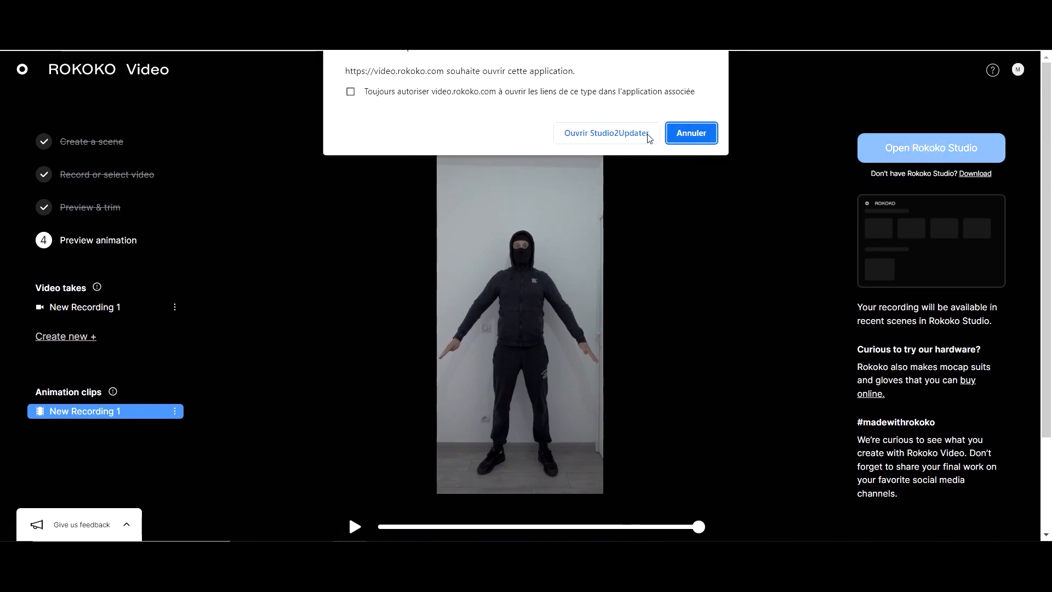
{"action": "left_click", "coordinate": [624, 134]}
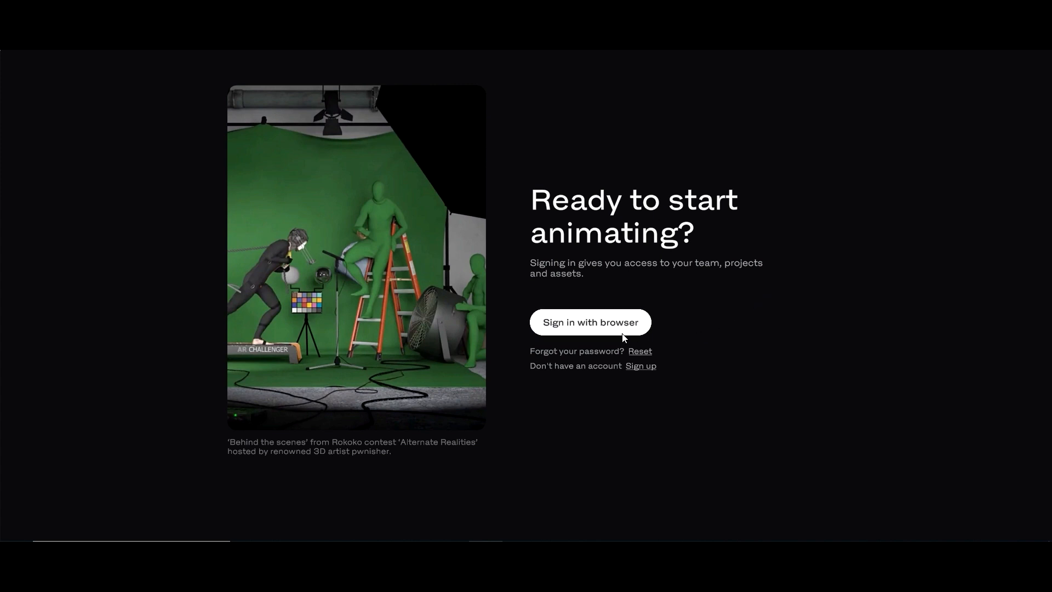
{"action": "left_click", "coordinate": [602, 325]}
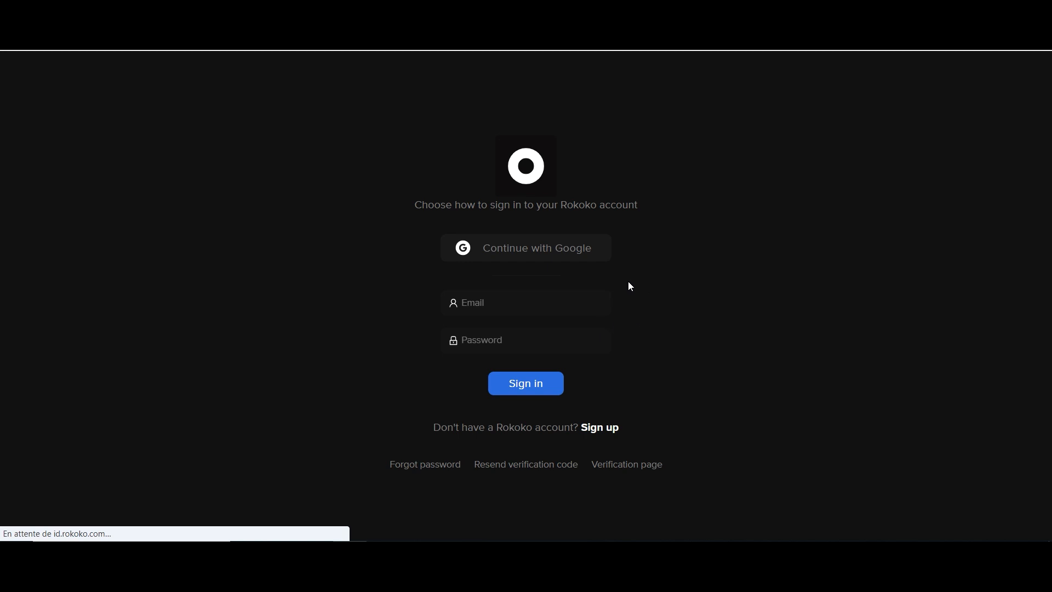
{"action": "left_click", "coordinate": [582, 252]}
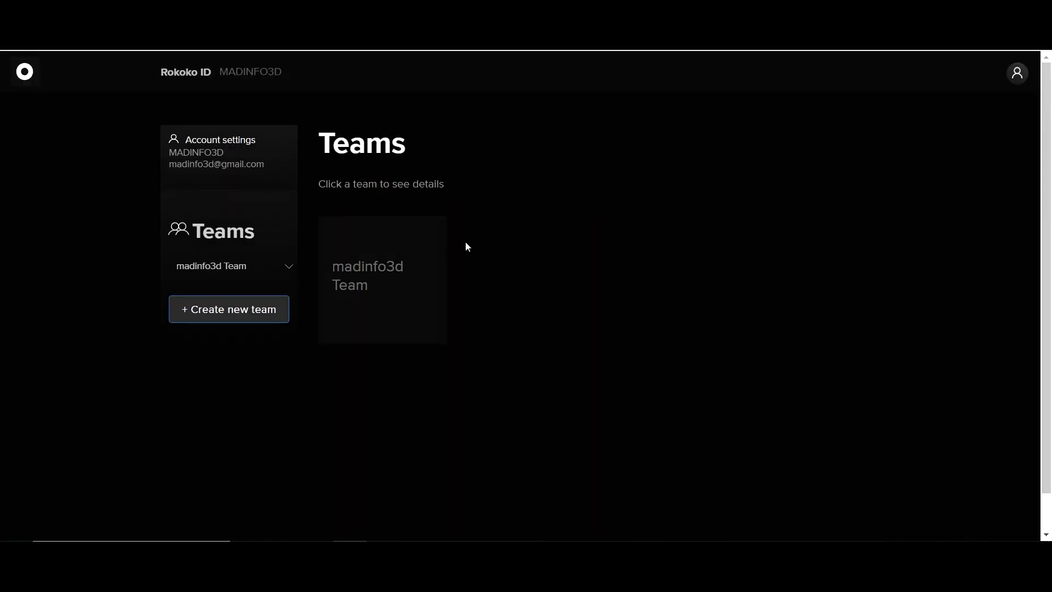
{"action": "left_click", "coordinate": [376, 234]}
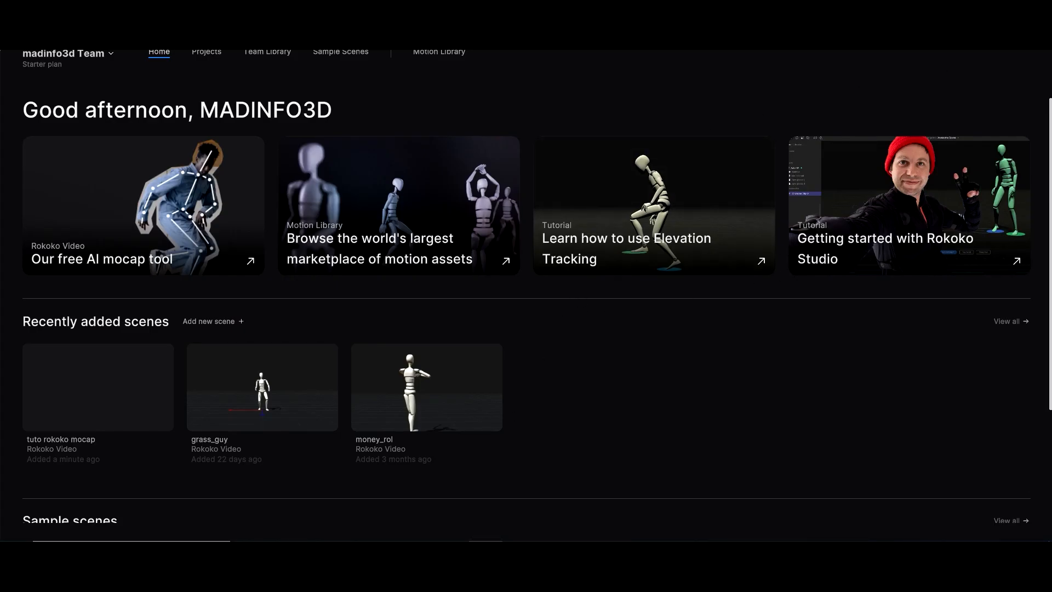
Open the recently added "tuto rokoko mocap" scene in Rokoko Studio and select the Rokoko Video Character.
{"action": "left_click", "coordinate": [673, 104]}
{"action": "left_click", "coordinate": [65, 394]}
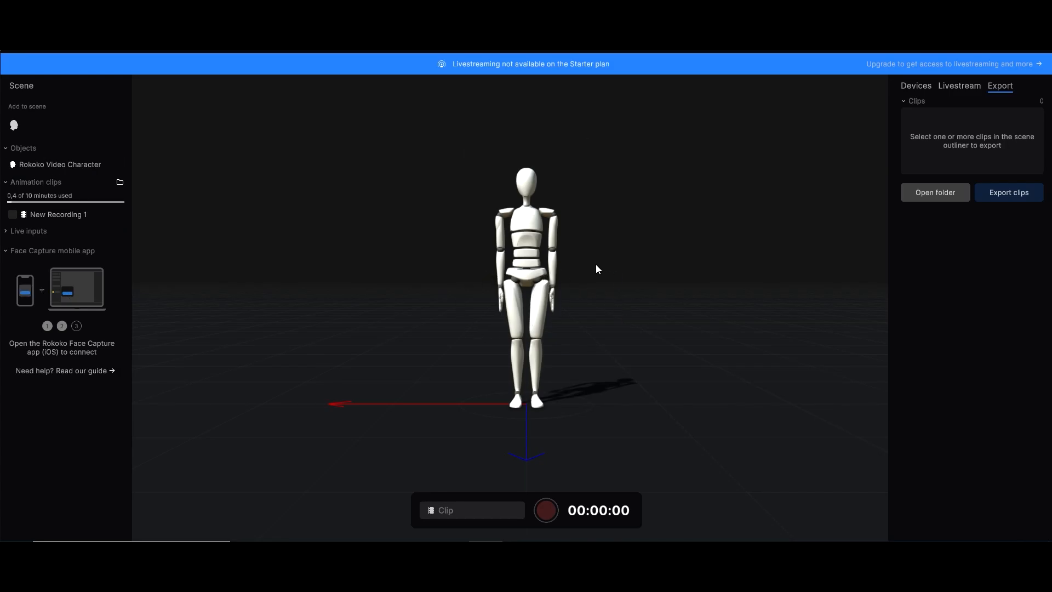
{"action": "left_click", "coordinate": [526, 233]}
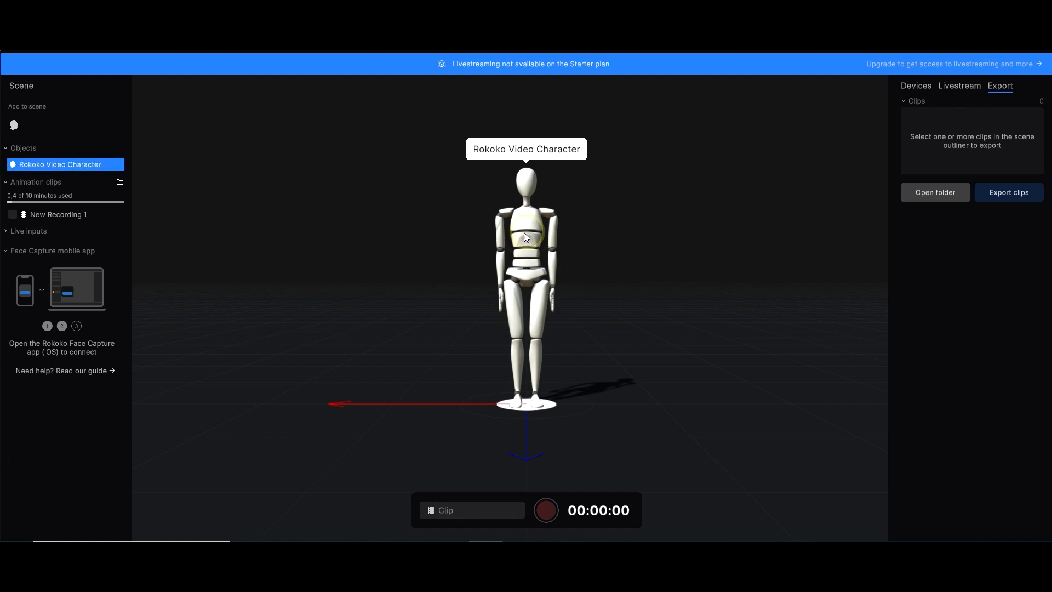
{"action": "left_click", "coordinate": [19, 231]}
{"action": "left_click", "coordinate": [10, 232]}
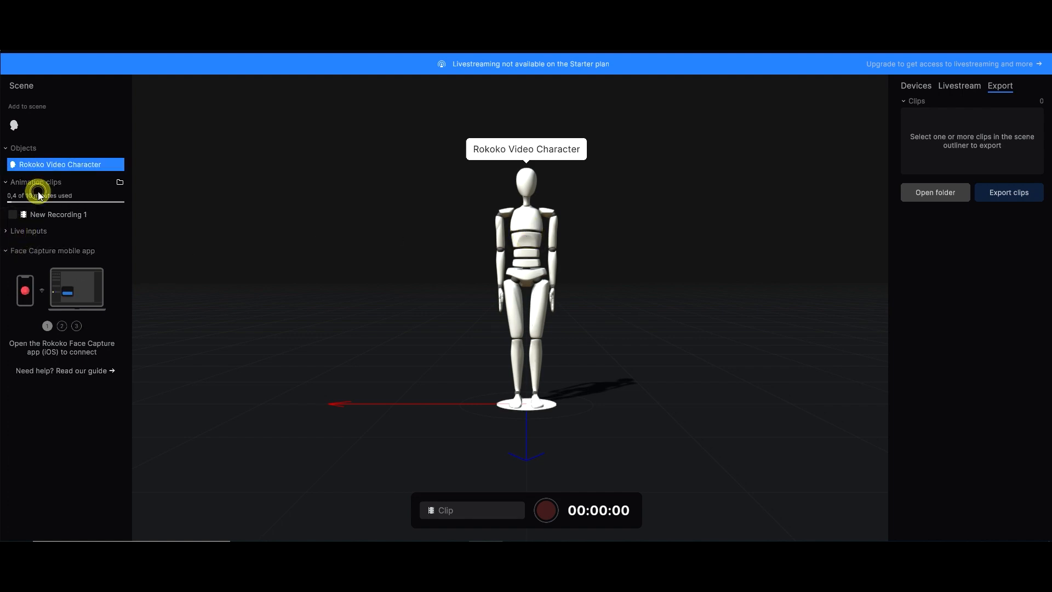
Open the New Recording 1 animation clip, play its animation, and pause it.
{"action": "left_click", "coordinate": [51, 212]}
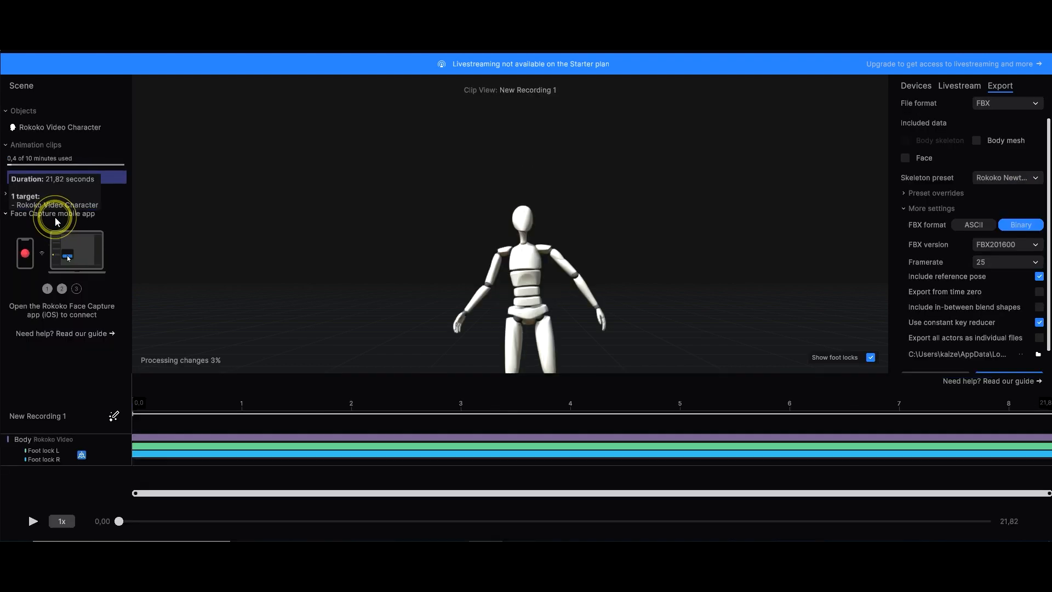
{"action": "left_click", "coordinate": [175, 425]}
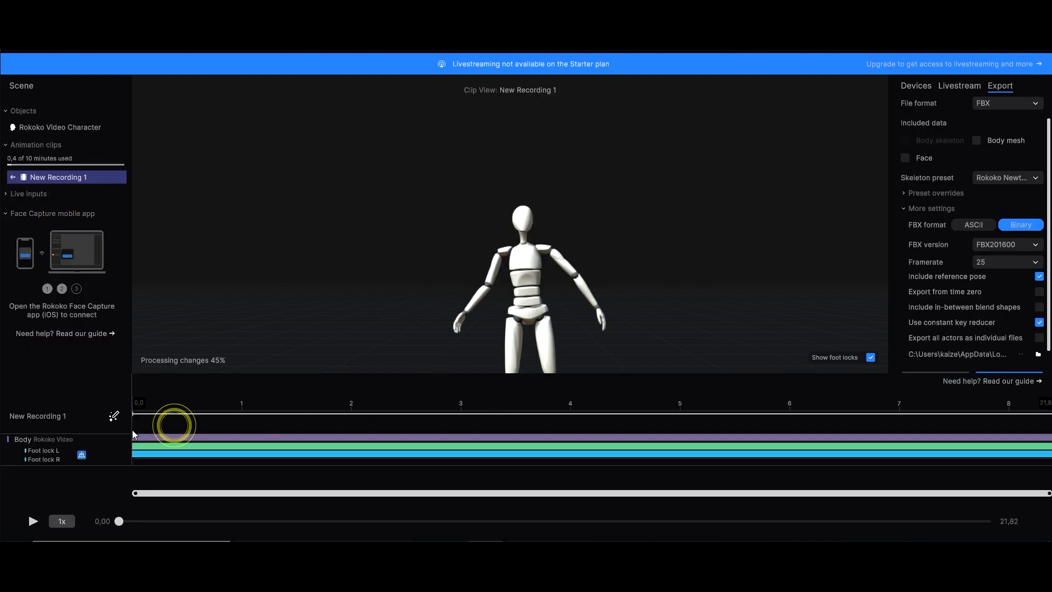
{"action": "left_click", "coordinate": [33, 521]}
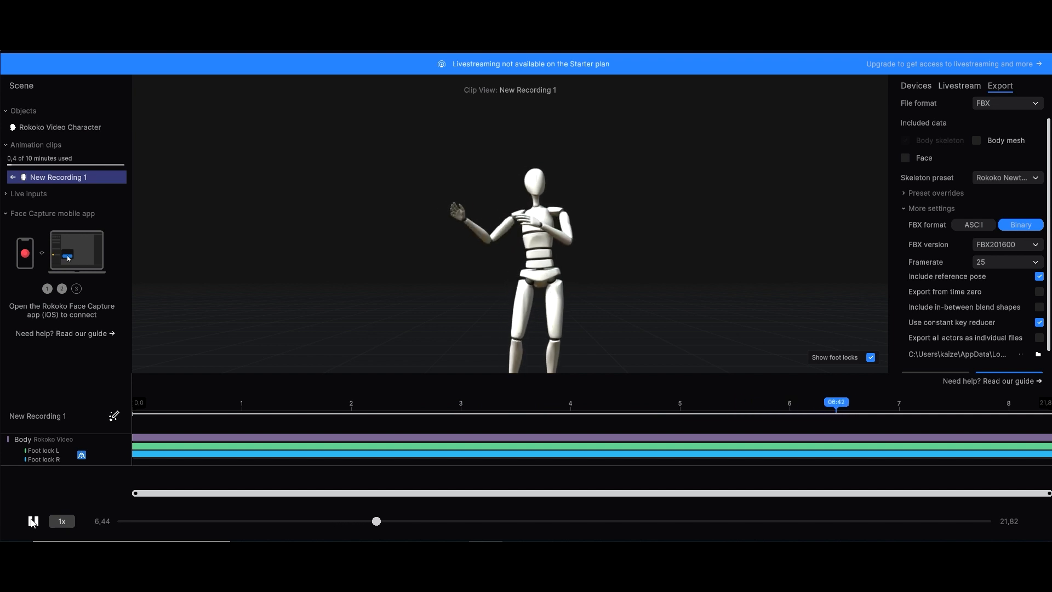
{"action": "left_click", "coordinate": [33, 521]}
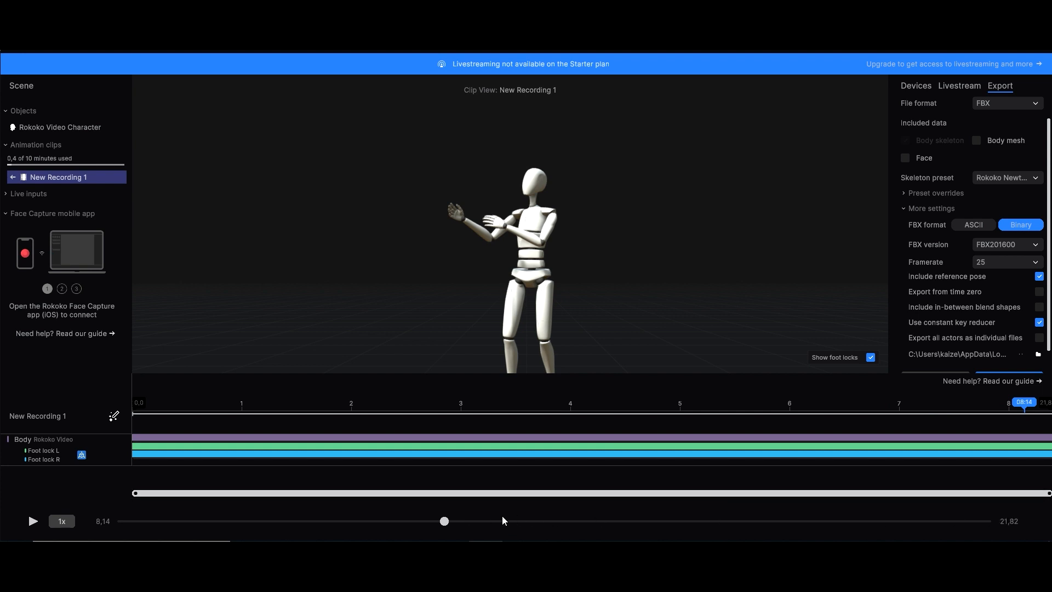
Scrub the clip close to its end, frame the whole character, replay the animation and pause it.
{"action": "left_click_drag", "start_coordinate": [445, 521], "coordinate": [947, 508]}
{"action": "scroll", "coordinate": [574, 253], "scroll_direction": "down", "scroll_amount": 3}
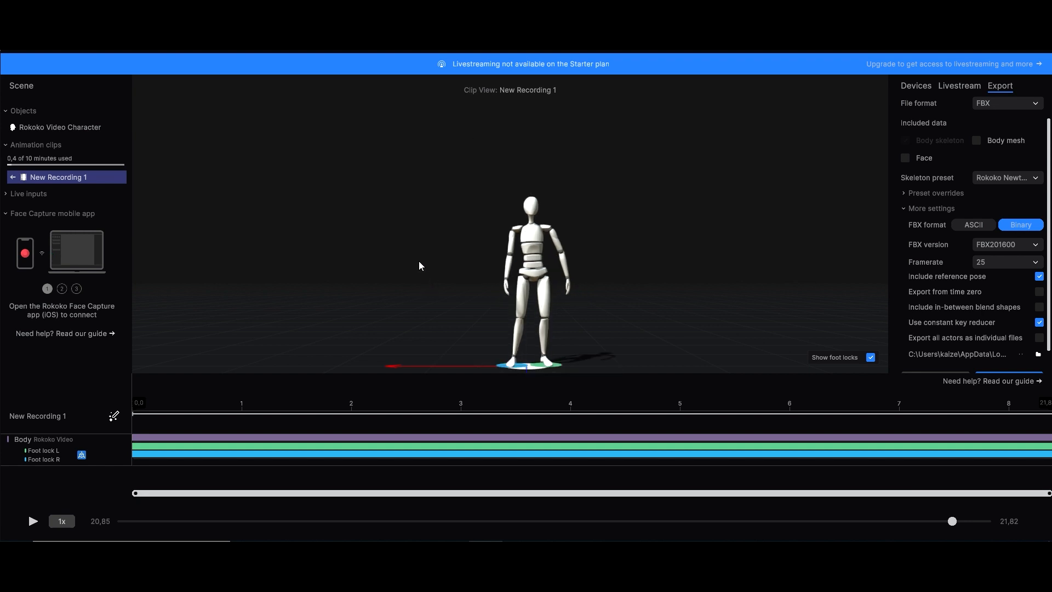
{"action": "right_click_drag", "start_coordinate": [418, 250], "coordinate": [417, 220]}
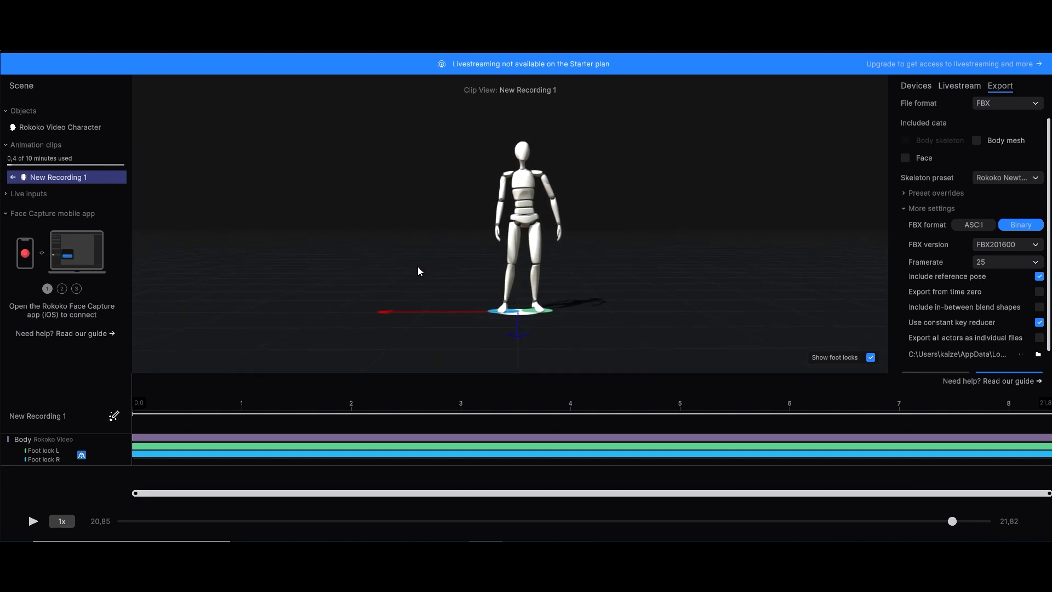
{"action": "left_click", "coordinate": [33, 520]}
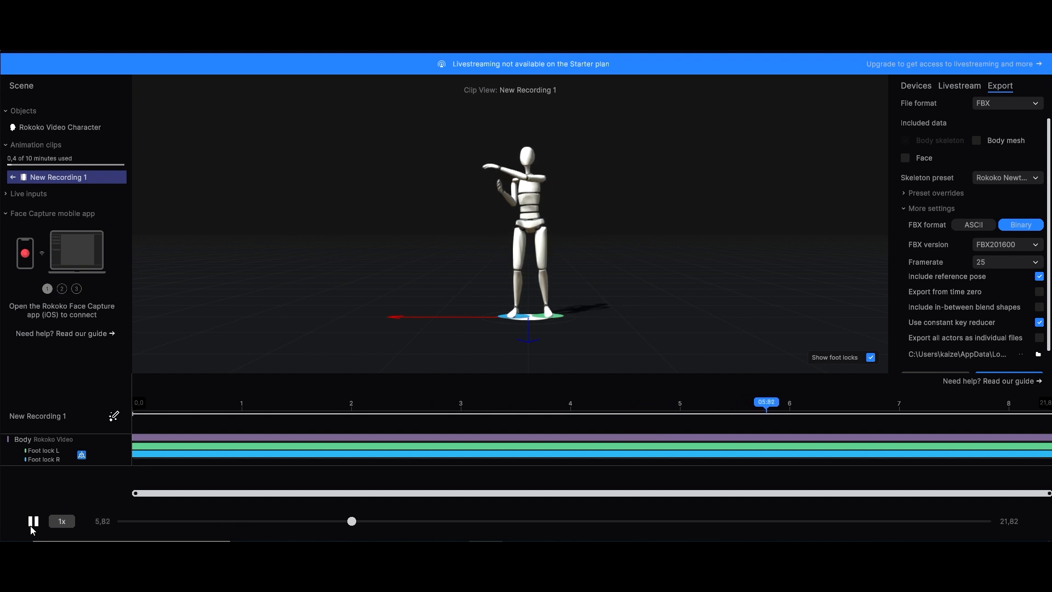
{"action": "left_click", "coordinate": [32, 526]}
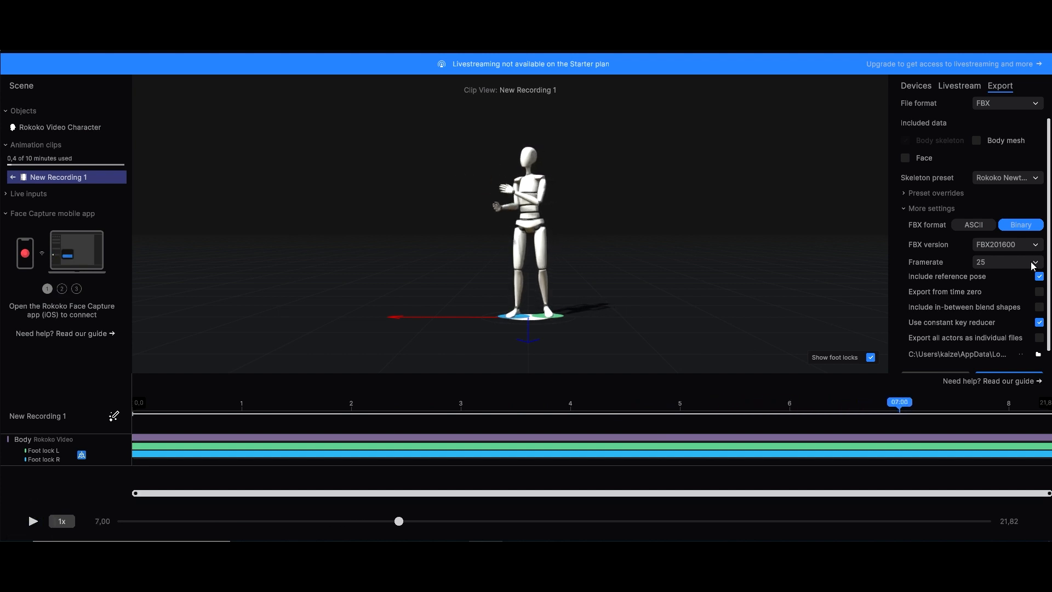
Set the export framerate to 50 and preview the clip again from its start.
{"action": "left_click", "coordinate": [1034, 261]}
{"action": "left_click", "coordinate": [983, 346]}
{"action": "left_click", "coordinate": [33, 521]}
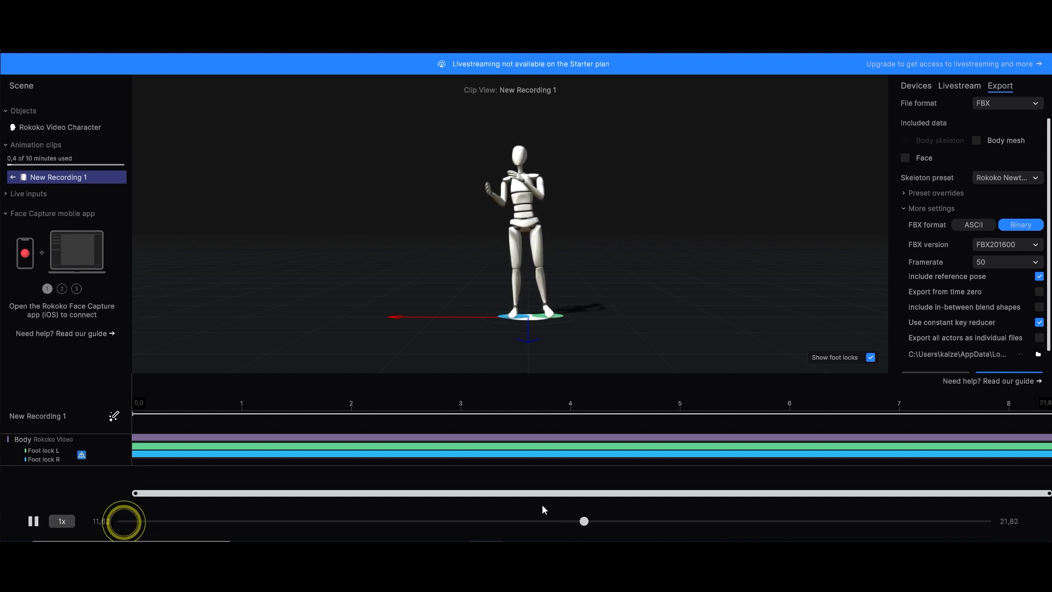
{"action": "left_click", "coordinate": [602, 517]}
{"action": "left_click_drag", "start_coordinate": [614, 521], "coordinate": [89, 522]}
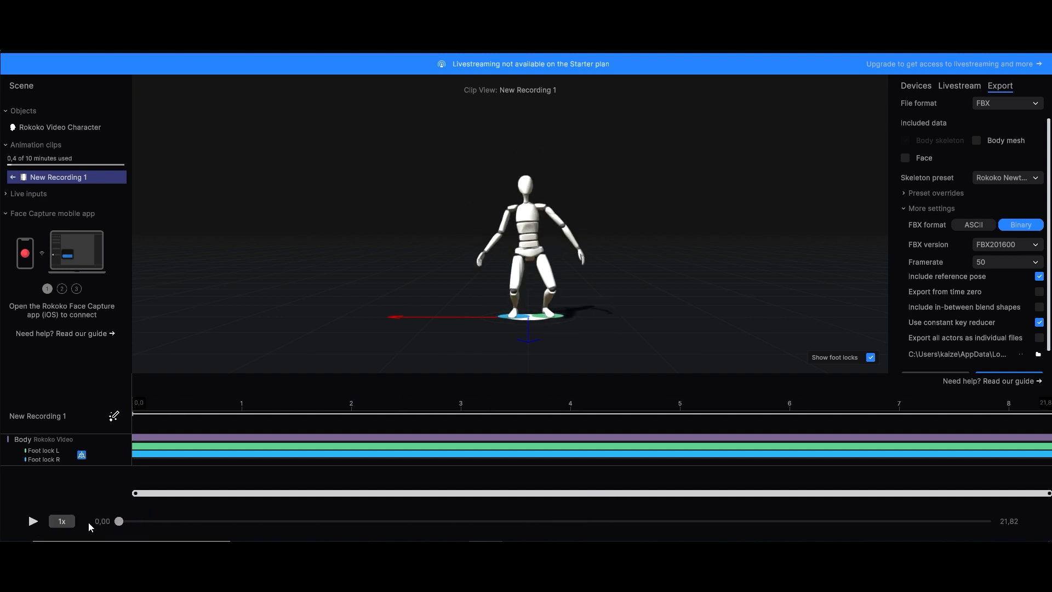
{"action": "left_click", "coordinate": [33, 522]}
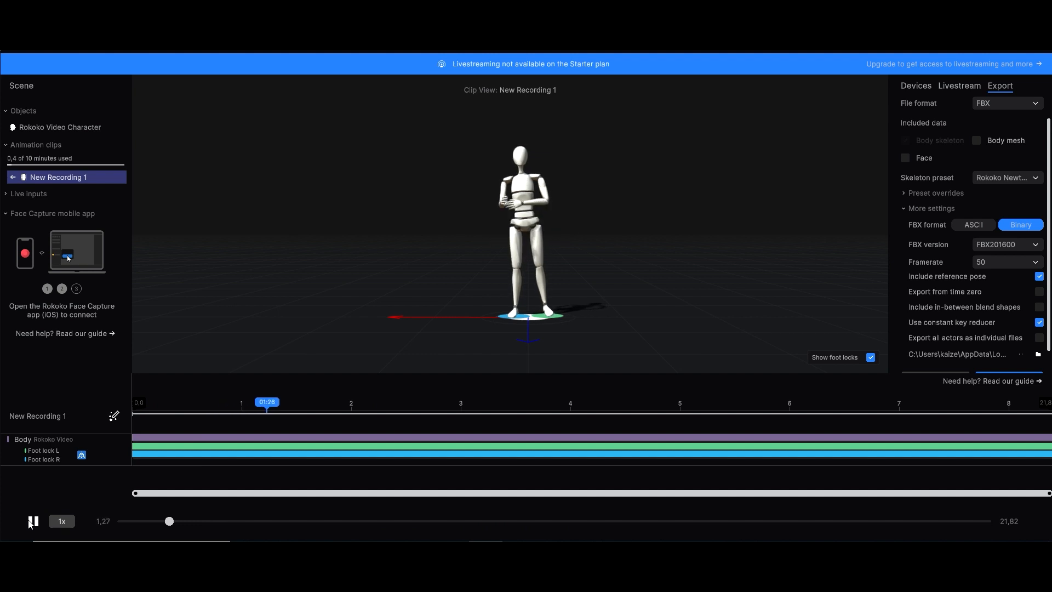
{"action": "left_click", "coordinate": [32, 522]}
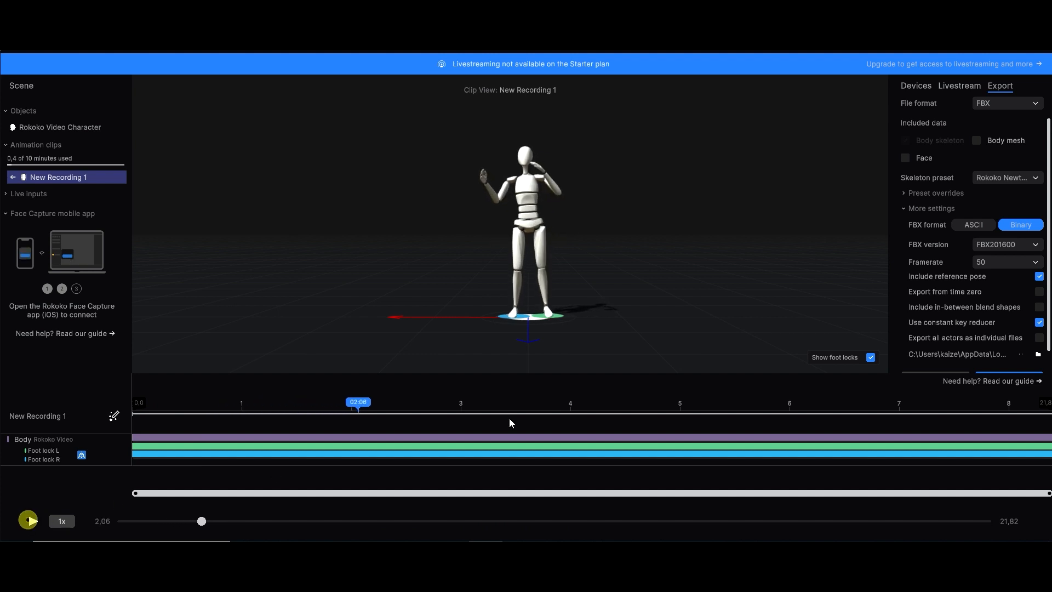
Set the export framerate to 30 and check the available file formats, keeping FBX.
{"action": "left_click", "coordinate": [1034, 262]}
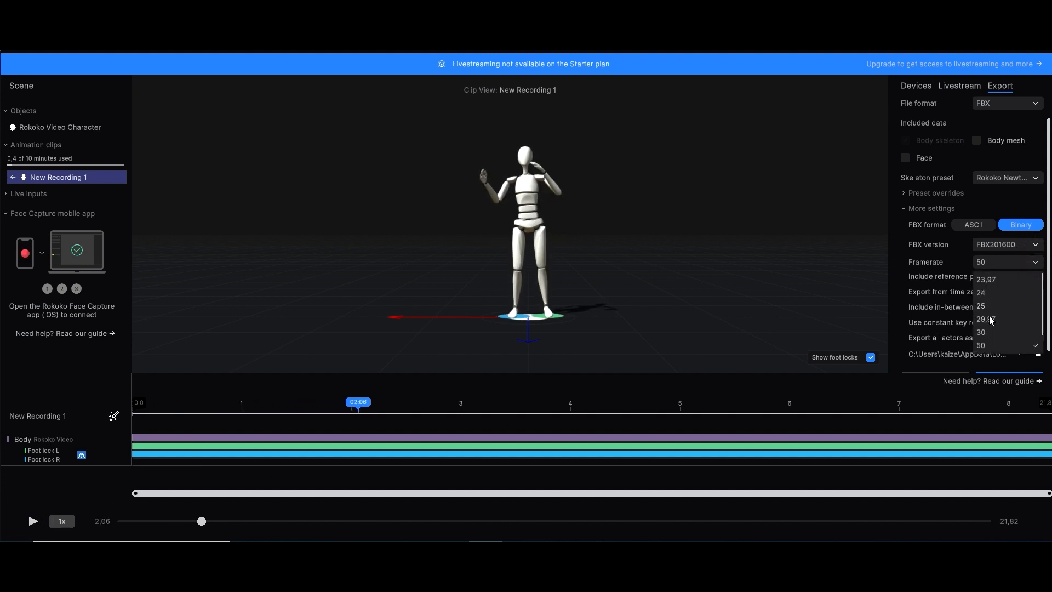
{"action": "left_click", "coordinate": [988, 332]}
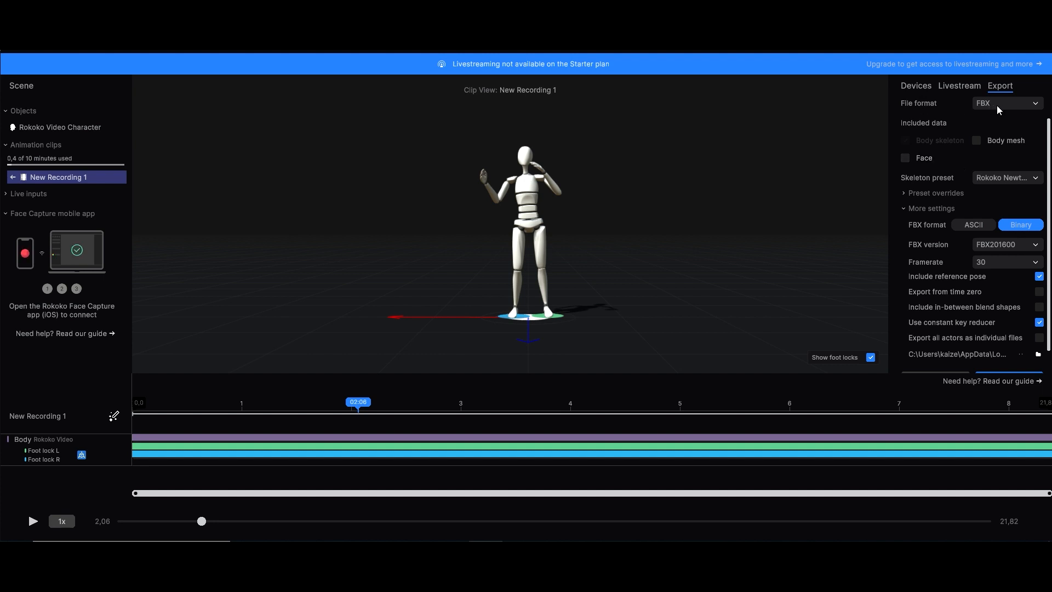
{"action": "left_click", "coordinate": [1037, 104]}
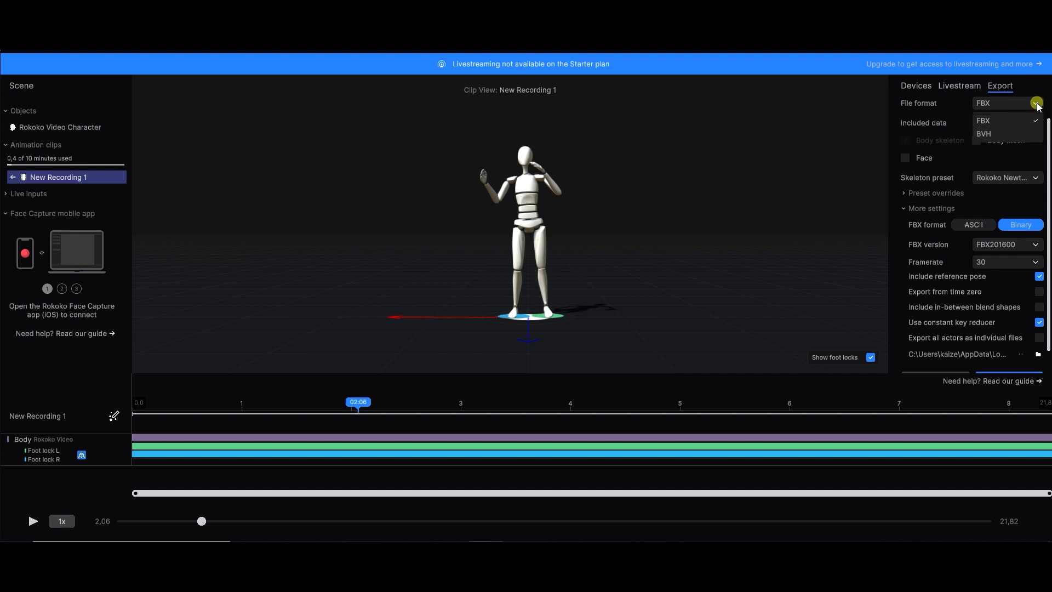
{"action": "left_click", "coordinate": [1034, 104]}
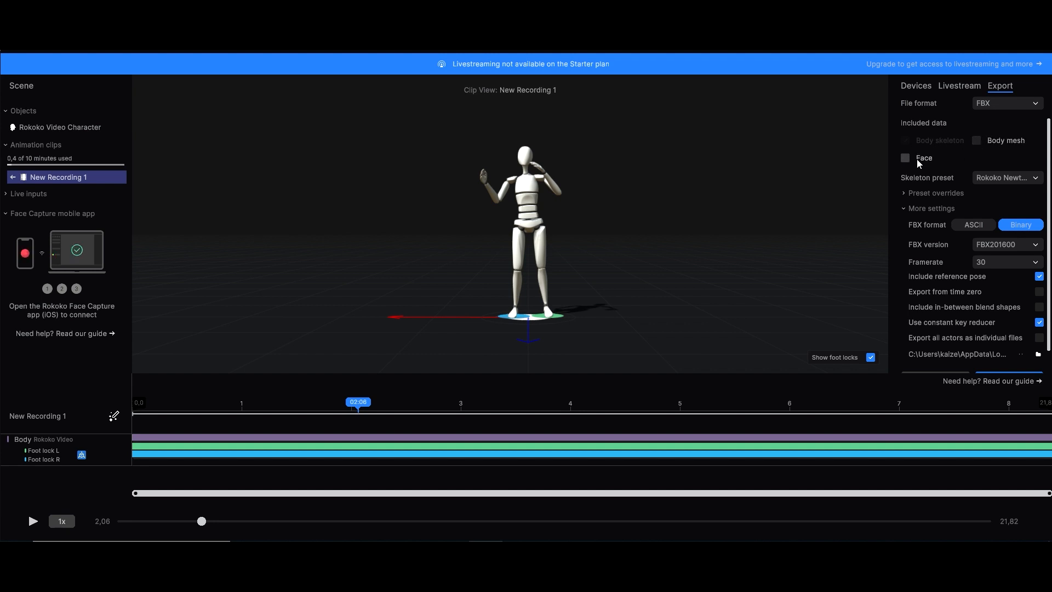
Set the export skeleton preset to Mixamo and the FBX format to ASCII.
{"action": "left_click", "coordinate": [1035, 178]}
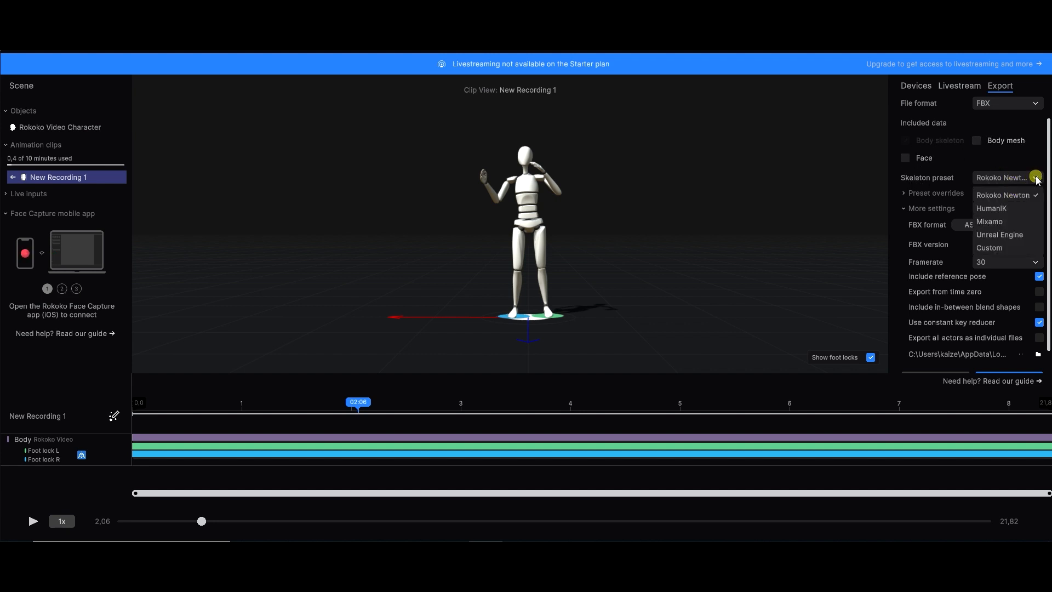
{"action": "left_click", "coordinate": [995, 220]}
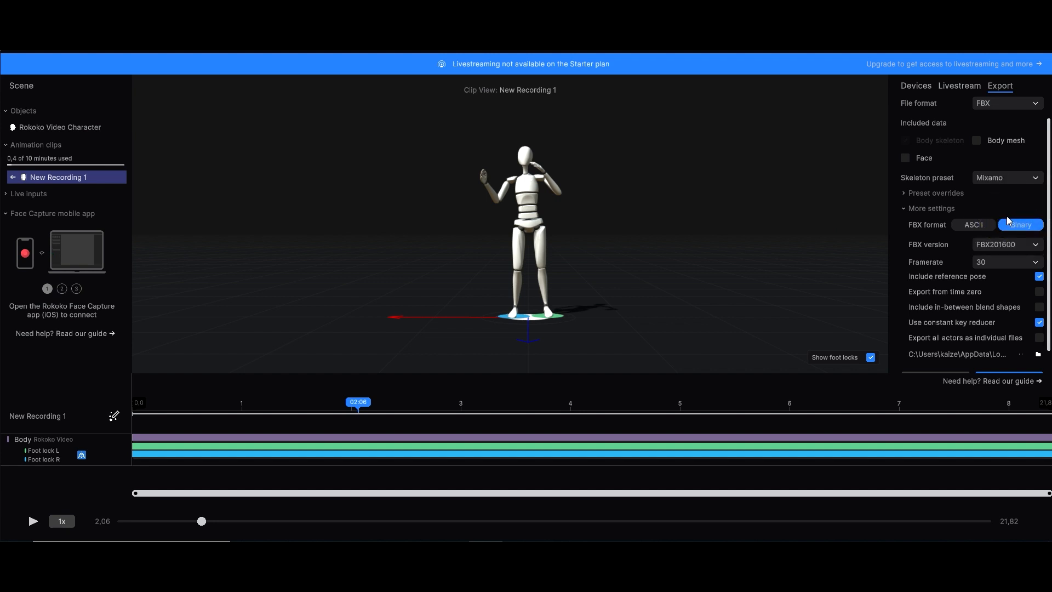
{"action": "left_click", "coordinate": [970, 225]}
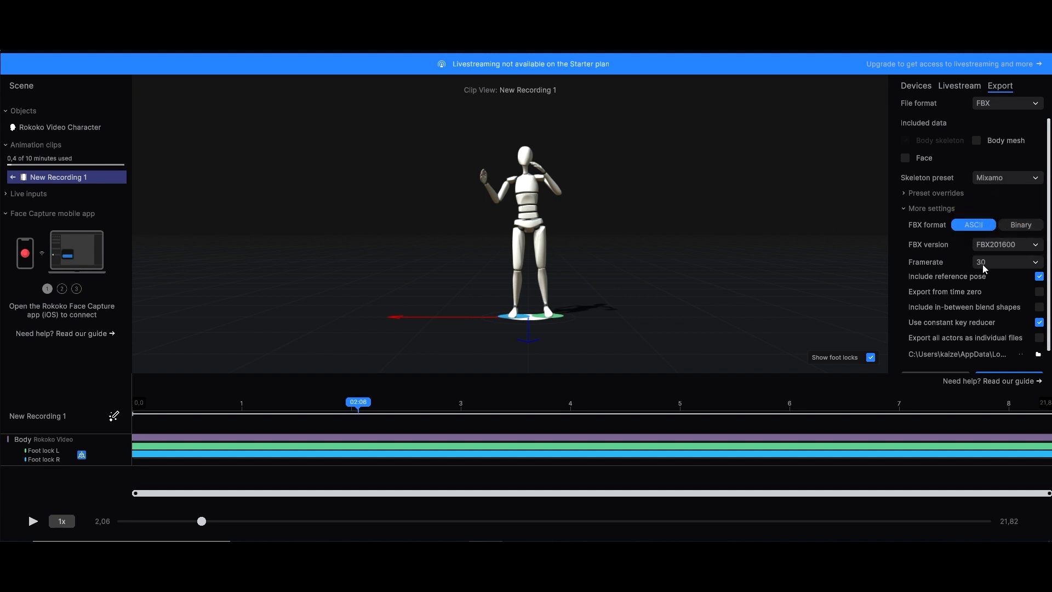
{"action": "scroll", "coordinate": [980, 265], "scroll_direction": "down", "scroll_amount": 2}
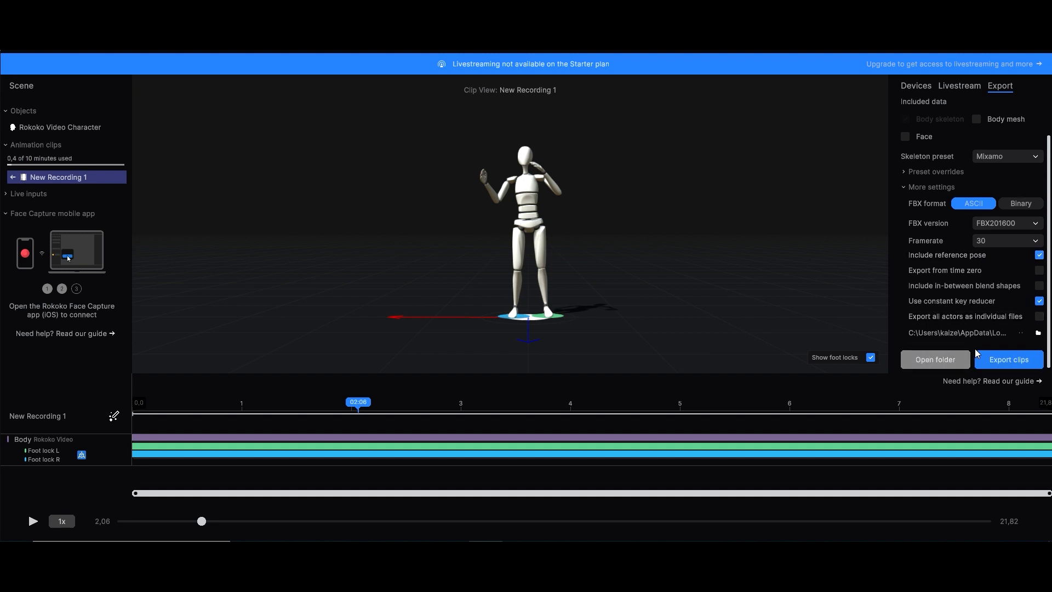
Create a folder named "fbx export anim" inside the desktop folder "rokoko tuto mocap", and close the file explorer.
{"action": "left_click", "coordinate": [1038, 333]}
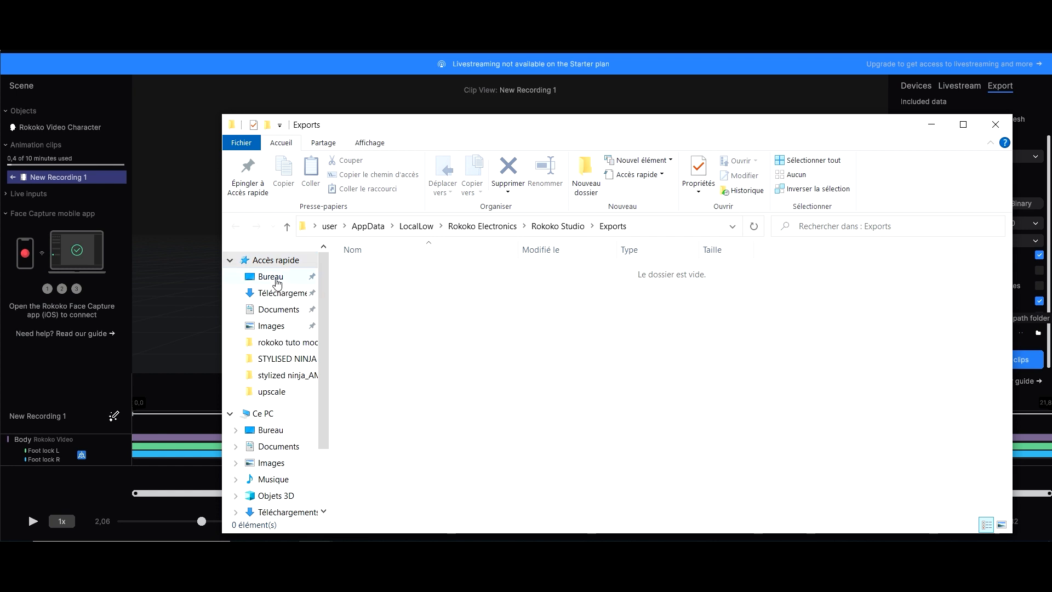
{"action": "left_click", "coordinate": [270, 277]}
{"action": "double_click", "coordinate": [394, 274]}
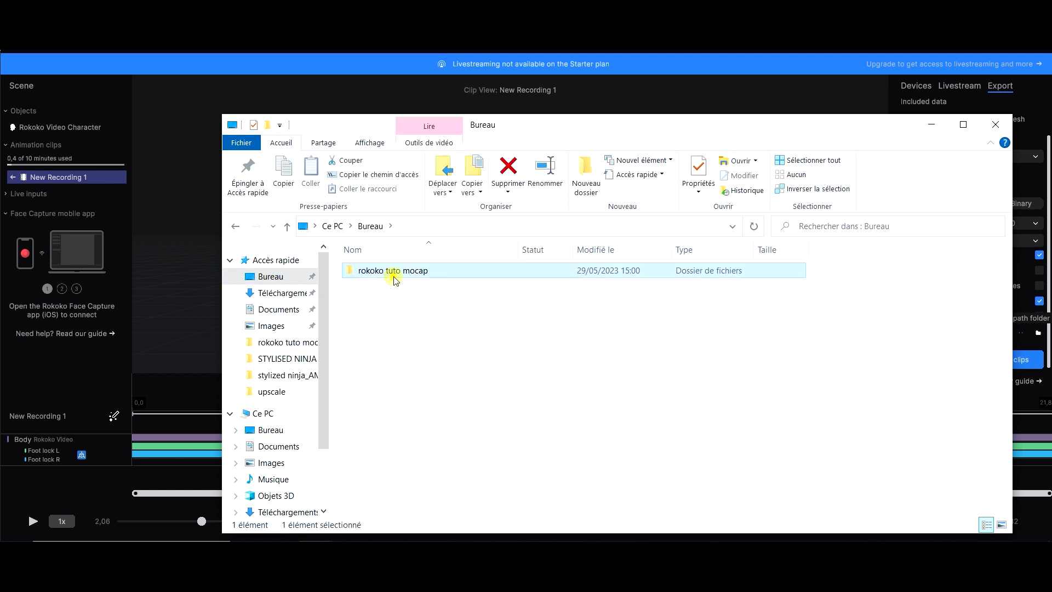
{"action": "right_click", "coordinate": [407, 355]}
{"action": "mouse_move", "coordinate": [446, 327]}
{"action": "left_click", "coordinate": [726, 321]}
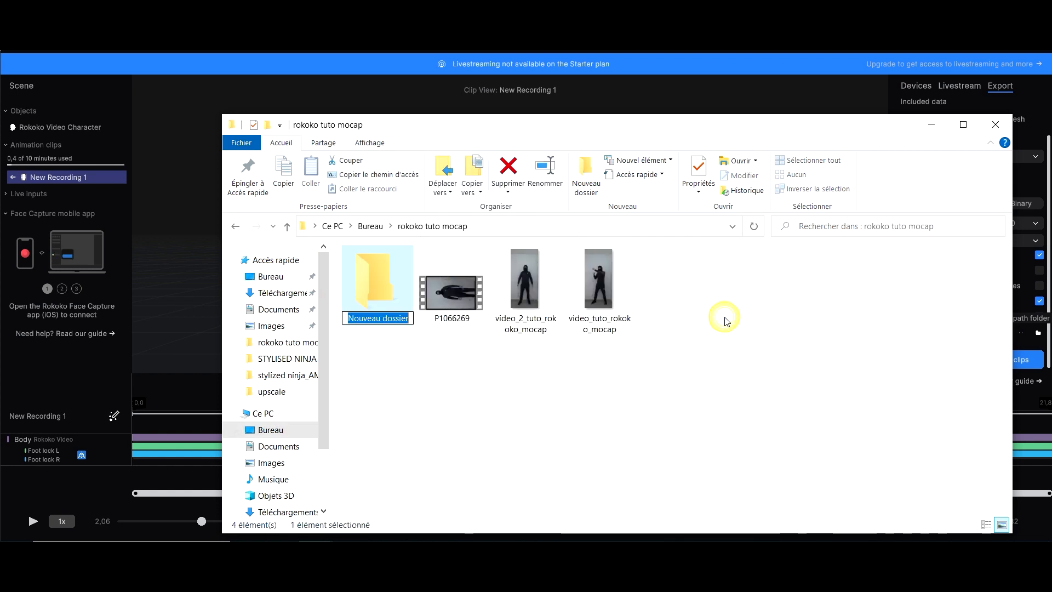
{"action": "type", "text": "fbx"}
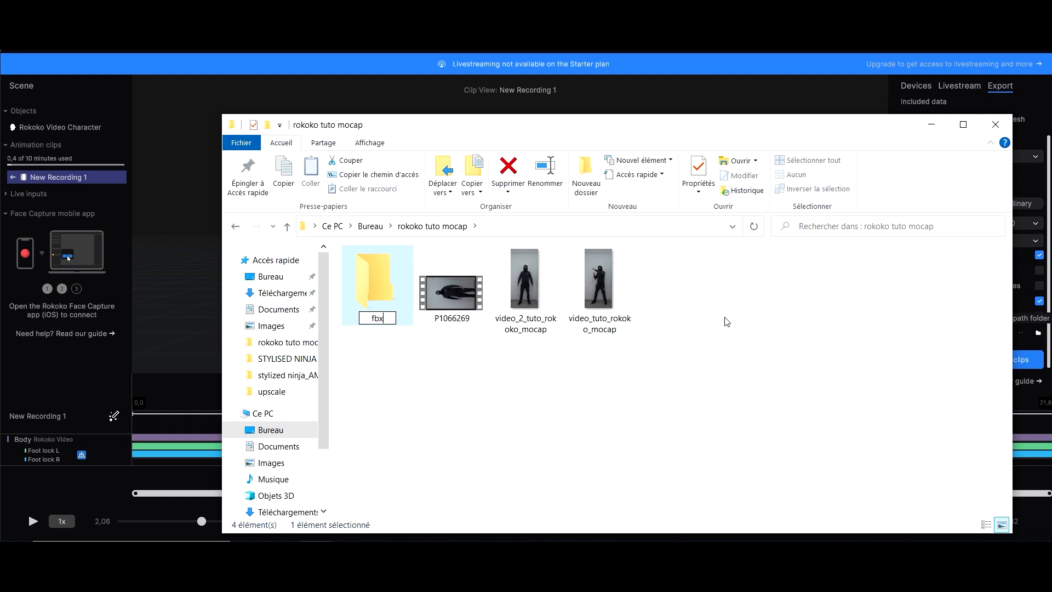
{"action": "type", "text": " exp"}
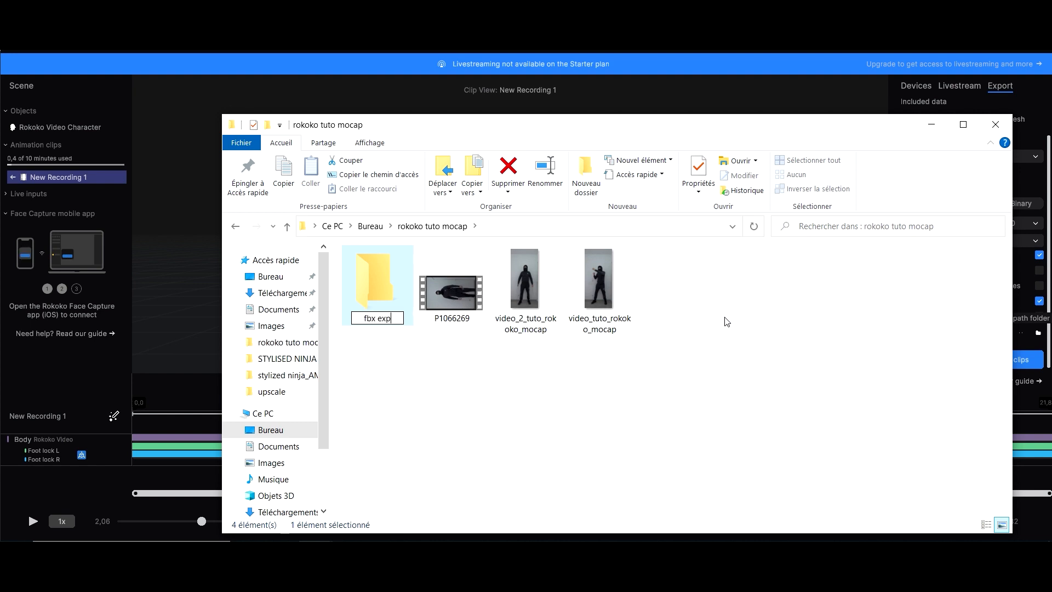
{"action": "type", "text": "ort n"}
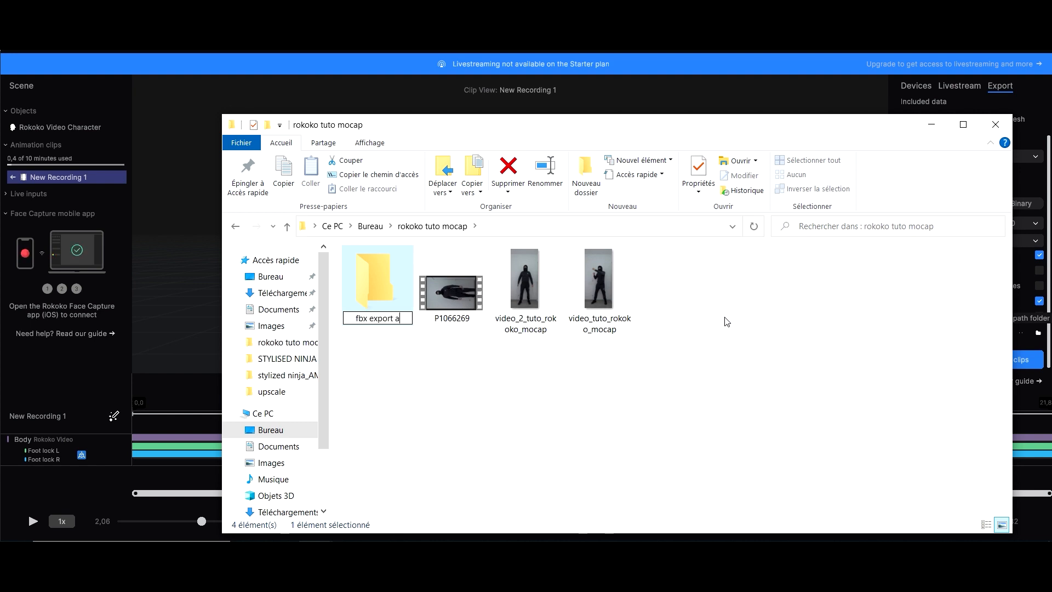
{"action": "type", "text": "nim"}
{"action": "key", "text": "Return"}
{"action": "key", "text": "Return"}
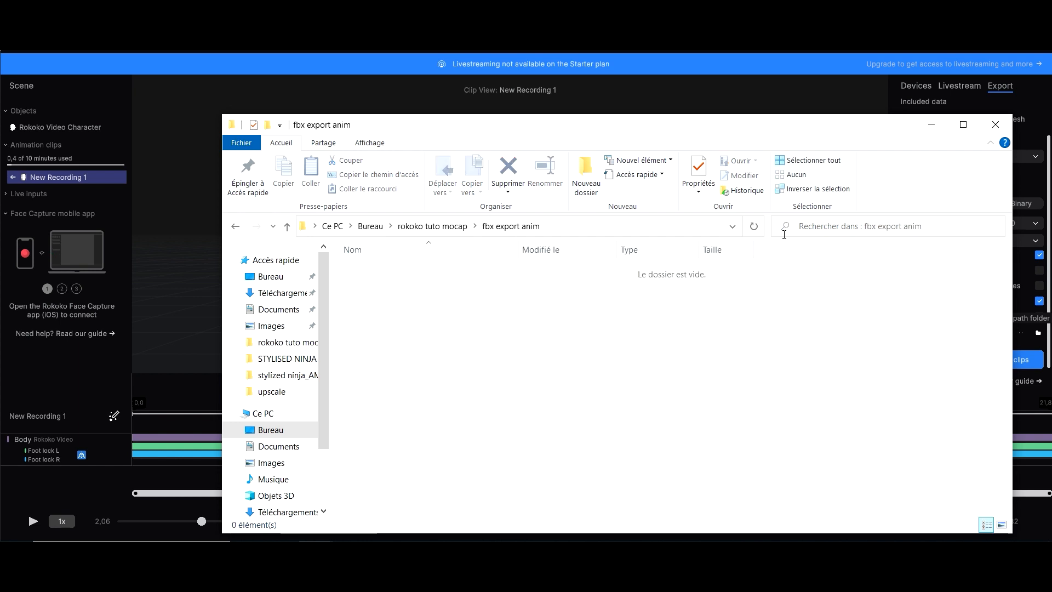
{"action": "left_click", "coordinate": [989, 125]}
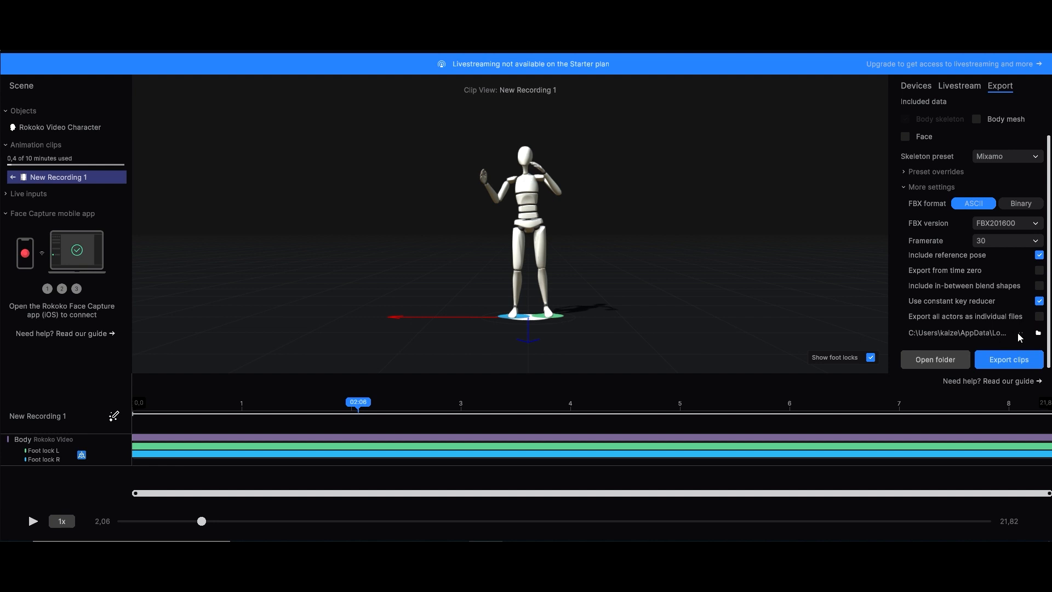
Set the export path to the "fbx export anim" folder inside "rokoko tuto mocap" on the Bureau.
{"action": "left_click", "coordinate": [1020, 333]}
{"action": "left_click", "coordinate": [450, 212]}
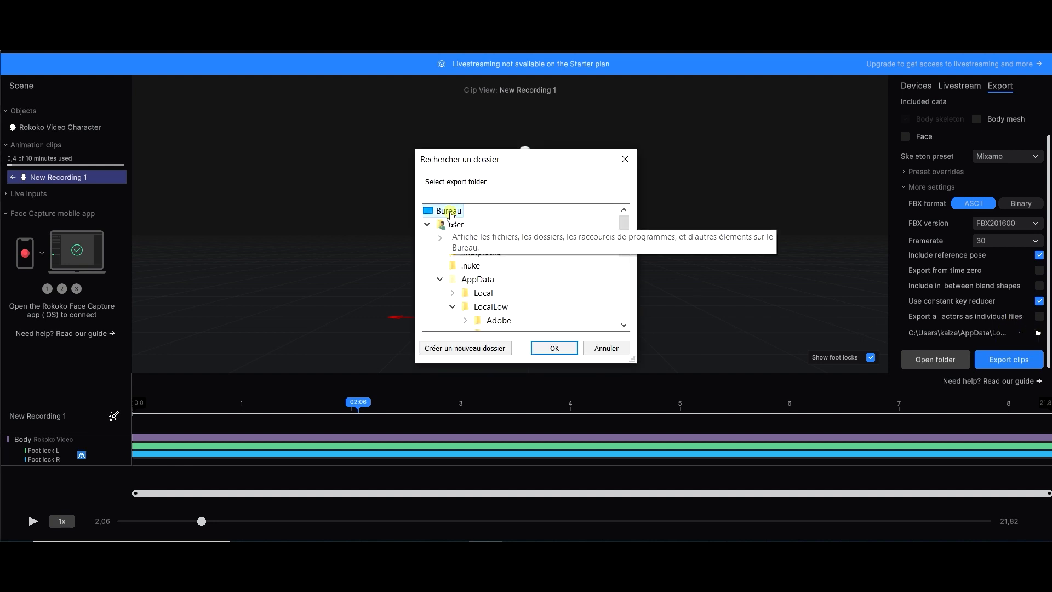
{"action": "scroll", "coordinate": [529, 255], "scroll_direction": "down", "scroll_amount": 1}
{"action": "scroll", "coordinate": [530, 254], "scroll_direction": "up", "scroll_amount": 1}
{"action": "left_click", "coordinate": [436, 279]}
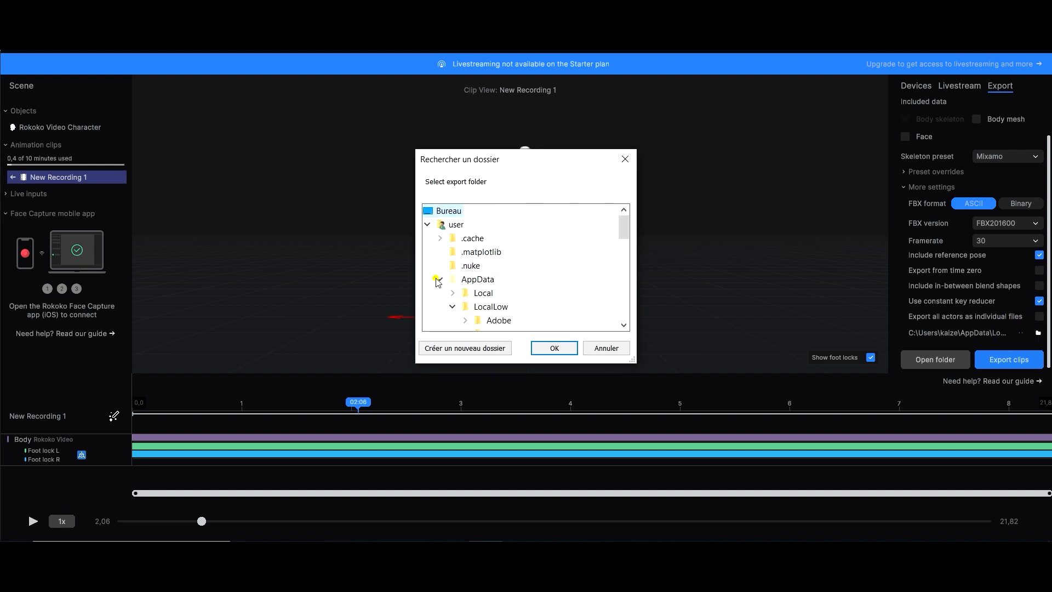
{"action": "left_click", "coordinate": [439, 280]}
{"action": "left_click", "coordinate": [440, 280]}
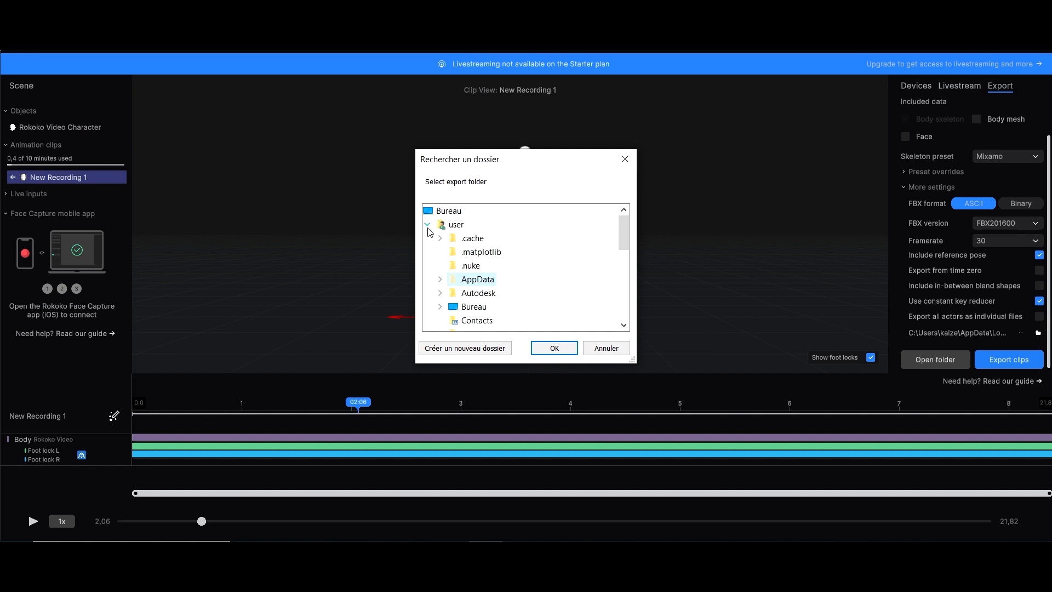
{"action": "left_click", "coordinate": [440, 306]}
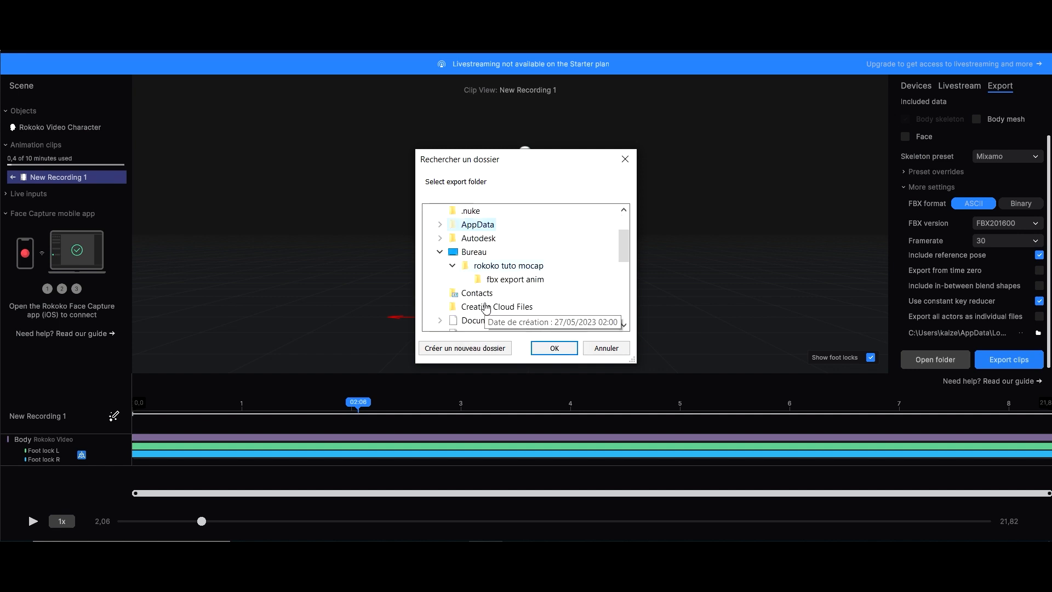
{"action": "left_click", "coordinate": [513, 282]}
{"action": "left_click", "coordinate": [554, 348]}
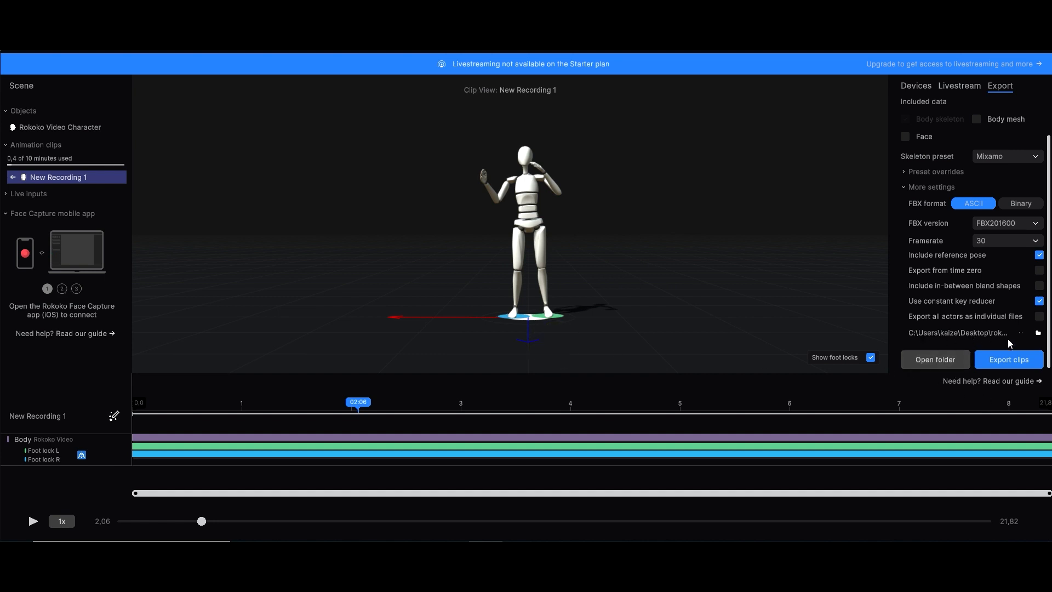
Export the New Recording 1 clip and open the folder containing the export.
{"action": "left_click", "coordinate": [1008, 360]}
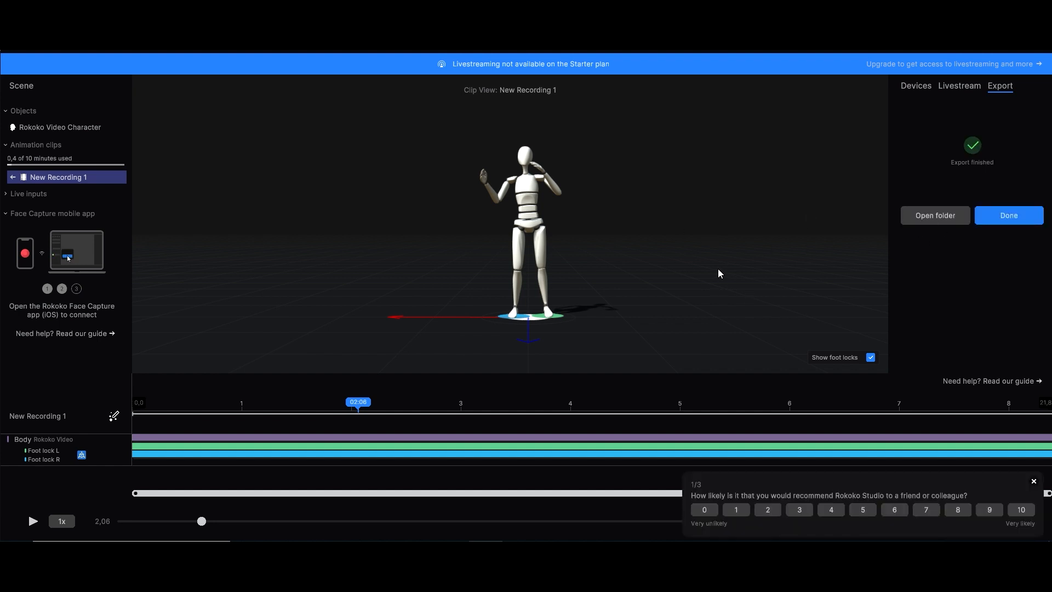
{"action": "left_click", "coordinate": [941, 219]}
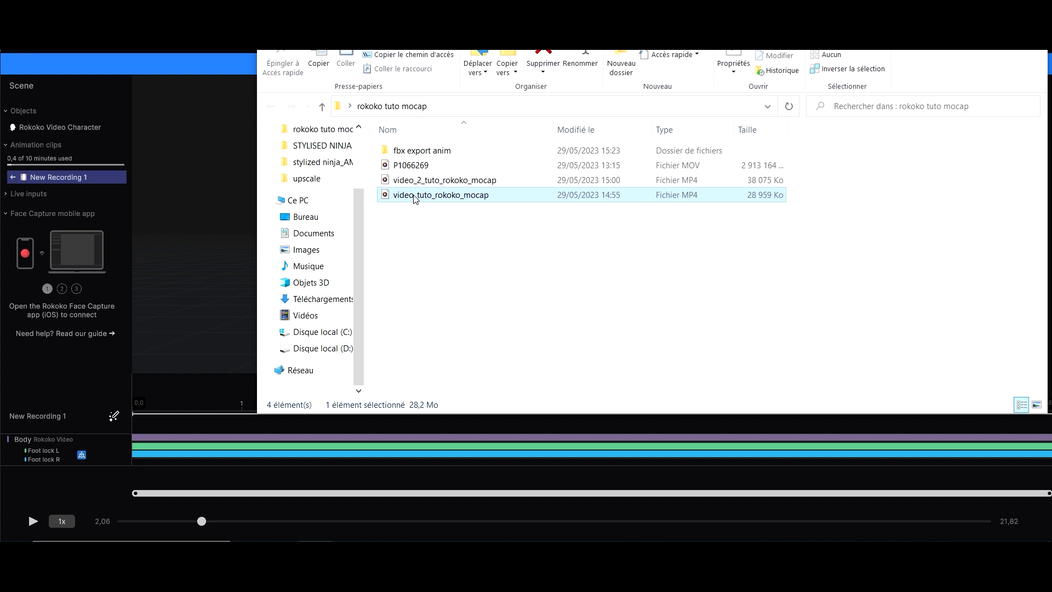
Open the "fbx export anim" folder, and search for "t pose" on the Mixamo site.
{"action": "left_click", "coordinate": [416, 154]}
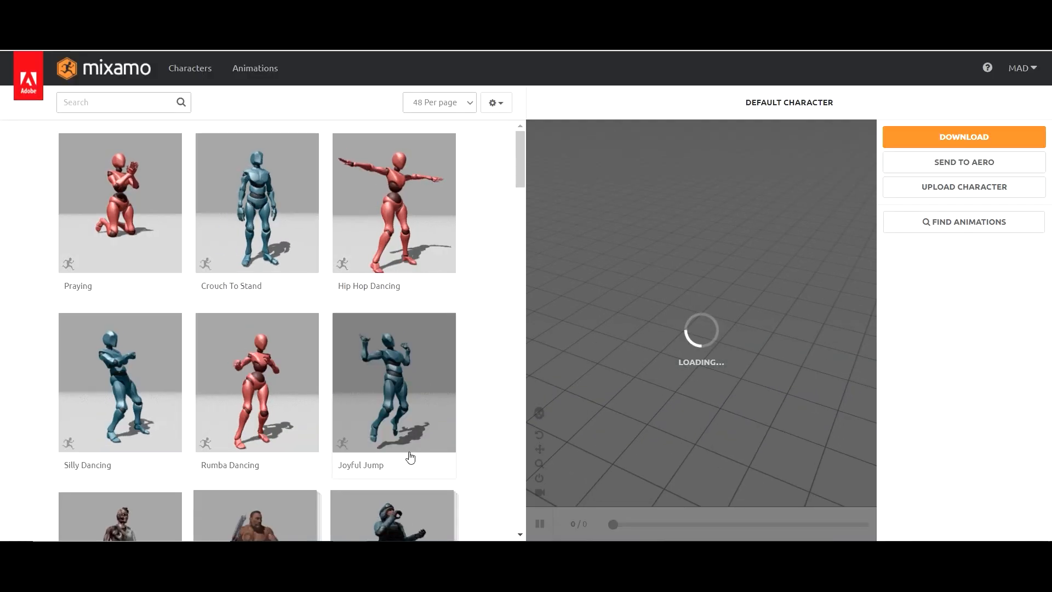
{"action": "left_click", "coordinate": [109, 102]}
{"action": "type", "text": "t pose"}
{"action": "key", "text": "Return"}
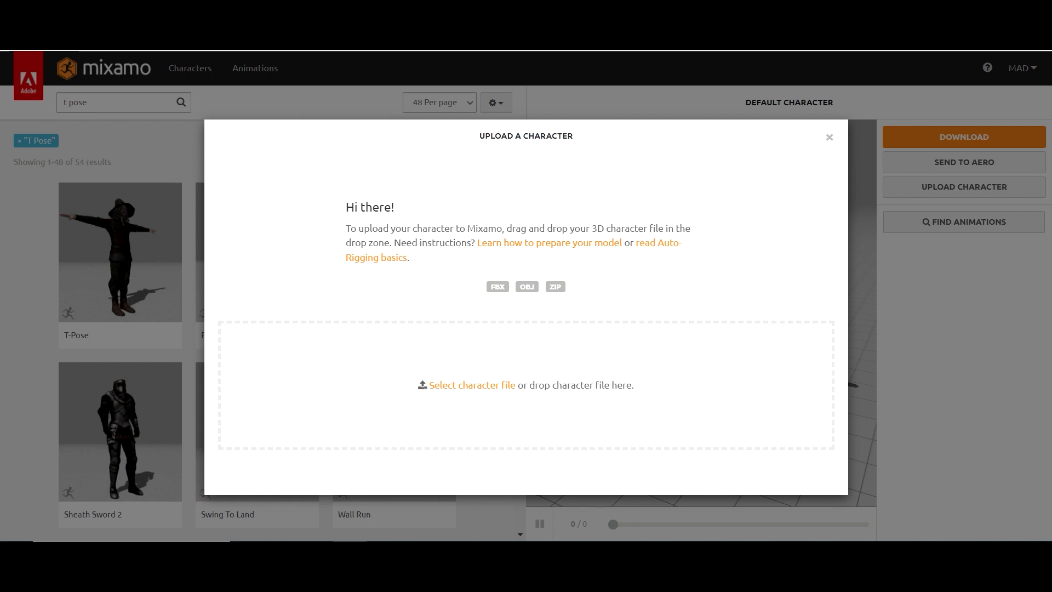
Upload _Man_John_SANS_R from the Bearded Man folder to the Mixamo auto-rigger and download the result as FBX Binary in T-pose.
{"action": "key", "text": "alt+Tab"}
{"action": "left_click_drag", "start_coordinate": [413, 108], "coordinate": [833, 117]}
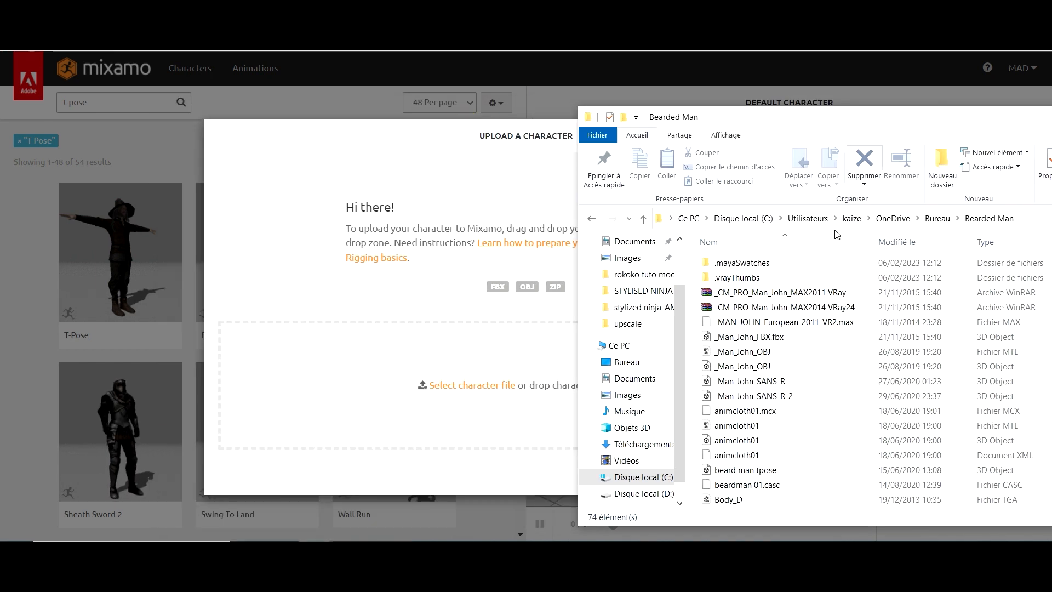
{"action": "left_click_drag", "start_coordinate": [742, 380], "coordinate": [454, 378]}
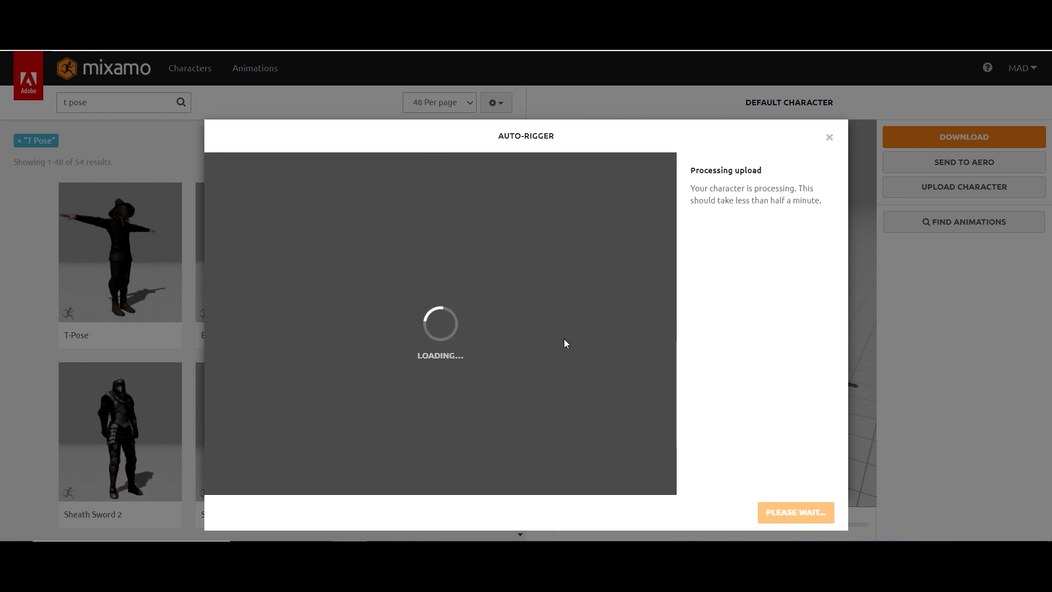
{"action": "left_click", "coordinate": [812, 508]}
{"action": "left_click", "coordinate": [964, 136]}
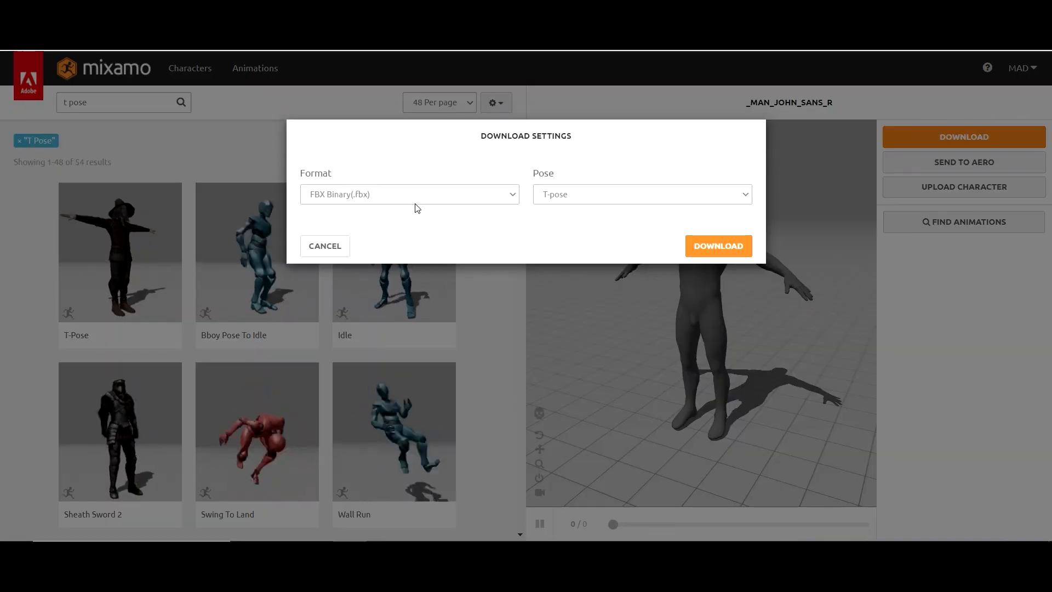
{"action": "left_click", "coordinate": [718, 244]}
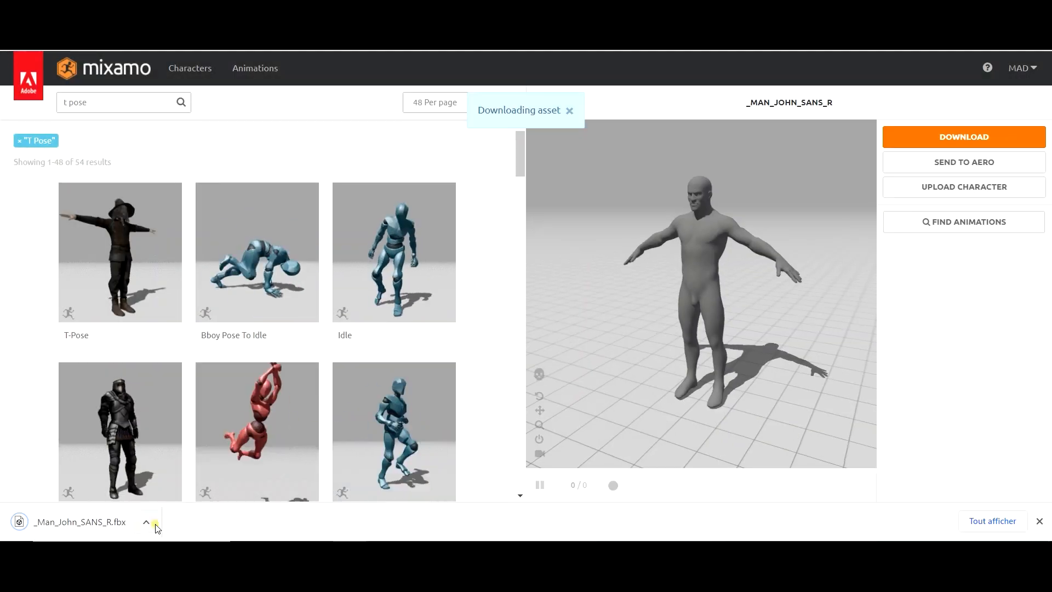
Copy the downloaded _Man_John_SANS_R.fbx from its download folder into the "fbx export anim" folder.
{"action": "left_click", "coordinate": [147, 521]}
{"action": "left_click", "coordinate": [183, 472]}
{"action": "right_click", "coordinate": [188, 153]}
{"action": "left_click", "coordinate": [223, 393]}
{"action": "mouse_move", "coordinate": [317, 553]}
{"action": "left_click", "coordinate": [164, 499]}
{"action": "right_click", "coordinate": [357, 324]}
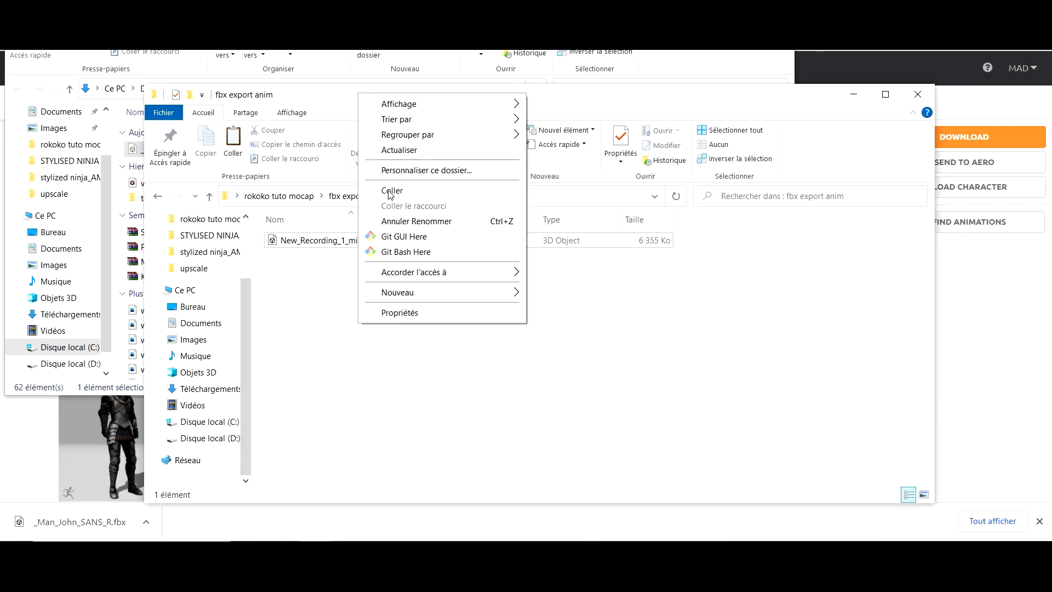
{"action": "left_click", "coordinate": [388, 190]}
{"action": "left_click", "coordinate": [781, 3]}
{"action": "left_click", "coordinate": [796, 85]}
Switch to Maya and import the _Man_John_SANS_R FBX from "fbx export anim" inside the Desktop folder "rokoko tuto mocap".
{"action": "mouse_move", "coordinate": [519, 553]}
{"action": "left_click", "coordinate": [558, 524]}
{"action": "left_click", "coordinate": [12, 23]}
{"action": "left_click", "coordinate": [39, 118]}
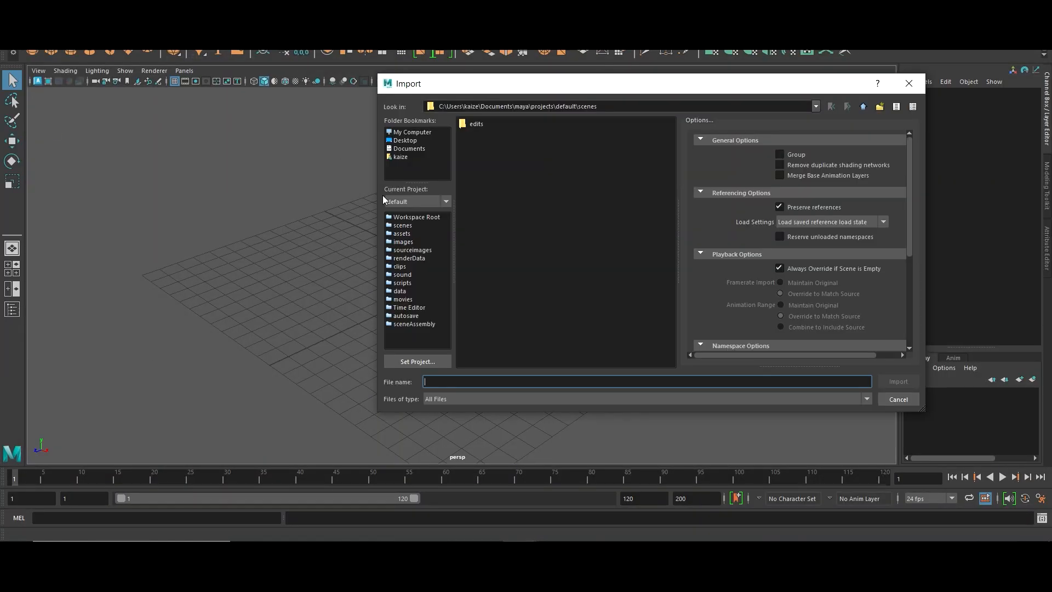
{"action": "left_click", "coordinate": [405, 140]}
{"action": "double_click", "coordinate": [493, 124]}
{"action": "double_click", "coordinate": [493, 120]}
{"action": "double_click", "coordinate": [488, 123]}
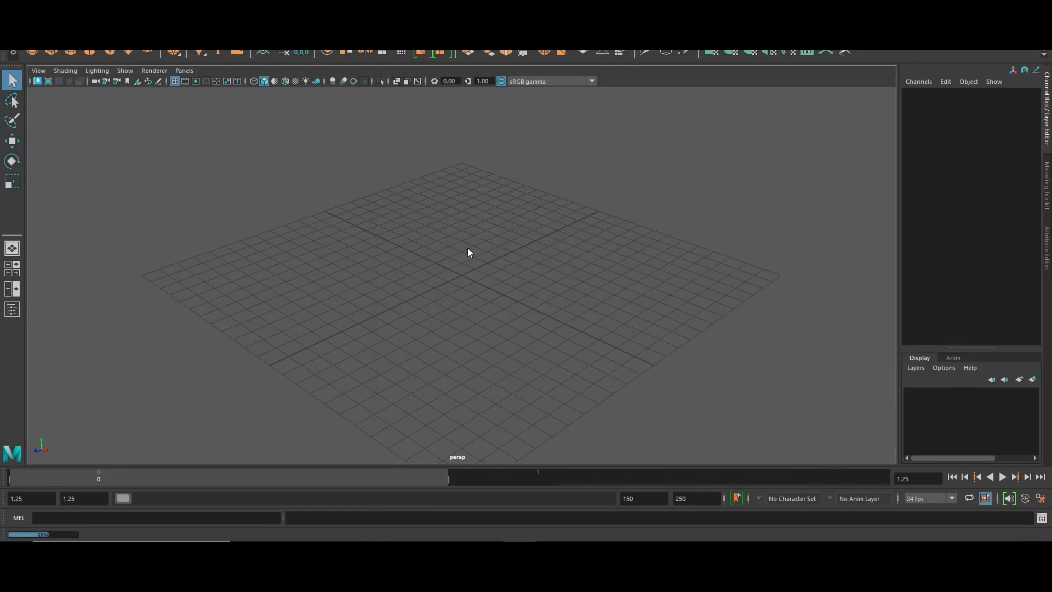
Show the HumanIK character controls alongside the Outliner, and expand the mixamorig:Hips and mixamorig:Spine joints.
{"action": "scroll", "coordinate": [465, 241], "scroll_direction": "down", "scroll_amount": 5}
{"action": "middle_click_drag", "start_coordinate": [465, 233], "coordinate": [469, 354], "text": "alt"}
{"action": "left_click_drag", "start_coordinate": [469, 354], "coordinate": [550, 261], "text": "alt"}
{"action": "scroll", "coordinate": [550, 262], "scroll_direction": "up", "scroll_amount": 2}
{"action": "middle_click_drag", "start_coordinate": [550, 262], "coordinate": [441, 181], "text": "alt"}
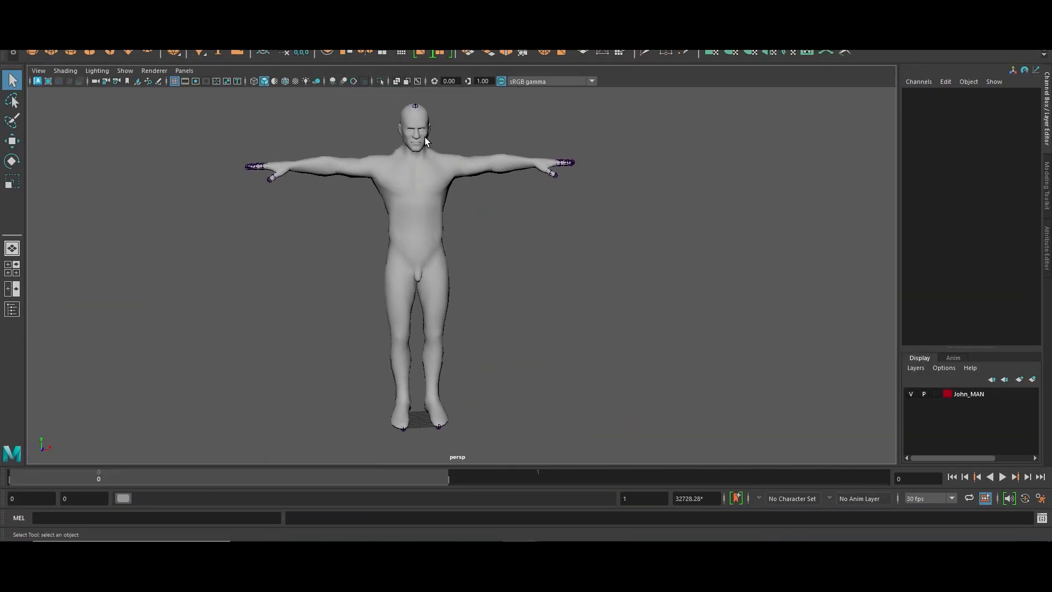
{"action": "middle_click_drag", "start_coordinate": [425, 138], "coordinate": [547, 136], "text": "alt"}
{"action": "left_click", "coordinate": [161, 22]}
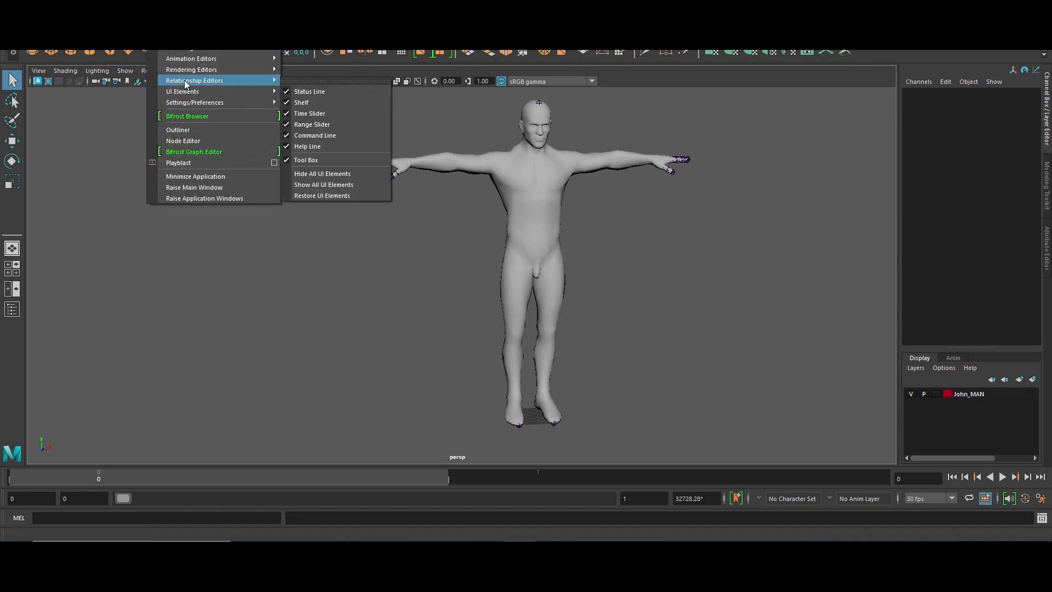
{"action": "mouse_move", "coordinate": [189, 59]}
{"action": "left_click", "coordinate": [307, 134]}
{"action": "left_click", "coordinate": [873, 73]}
{"action": "left_click", "coordinate": [41, 160]}
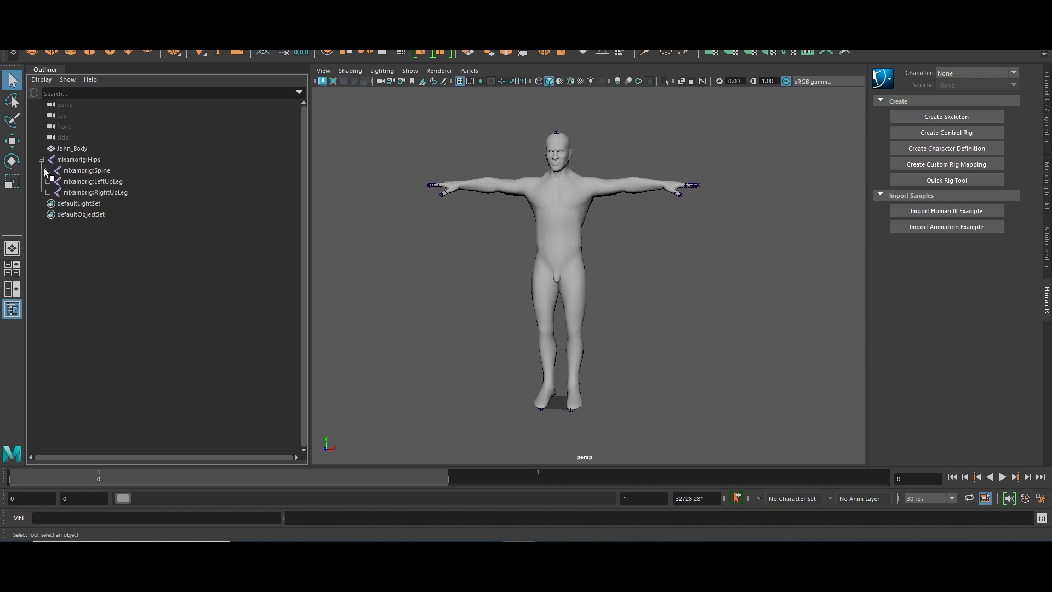
{"action": "left_click", "coordinate": [48, 171]}
Rotate the base joint of the character's right thumb in wireframe so the thumb points along the fingers, and restore shaded display.
{"action": "scroll", "coordinate": [446, 181], "scroll_direction": "up", "scroll_amount": 6}
{"action": "middle_click_drag", "start_coordinate": [380, 174], "coordinate": [601, 307], "text": "alt"}
{"action": "scroll", "coordinate": [475, 306], "scroll_direction": "up", "scroll_amount": 3}
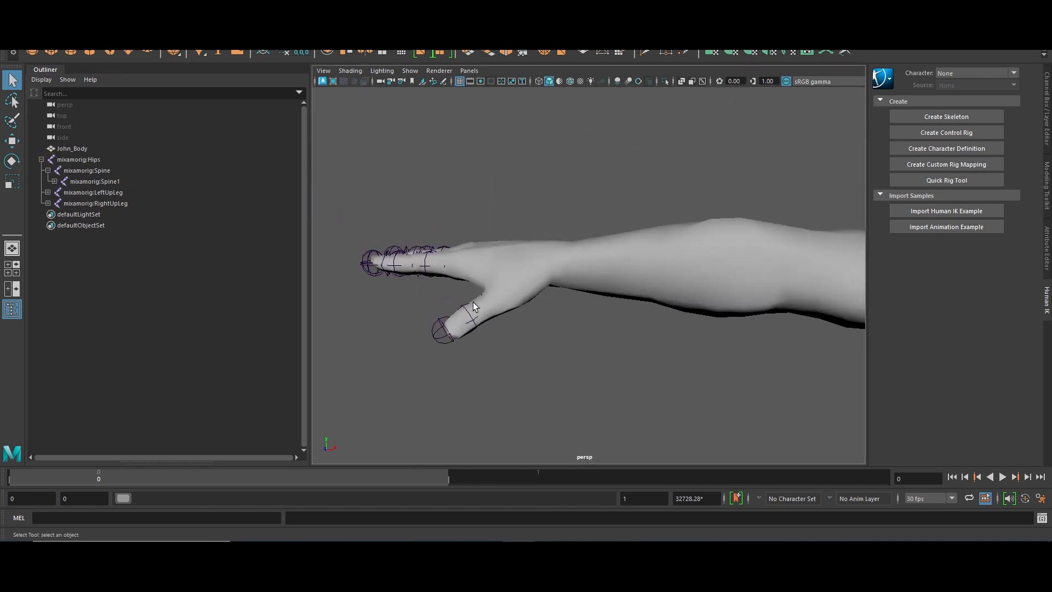
{"action": "left_click", "coordinate": [501, 293]}
{"action": "left_click", "coordinate": [539, 81]}
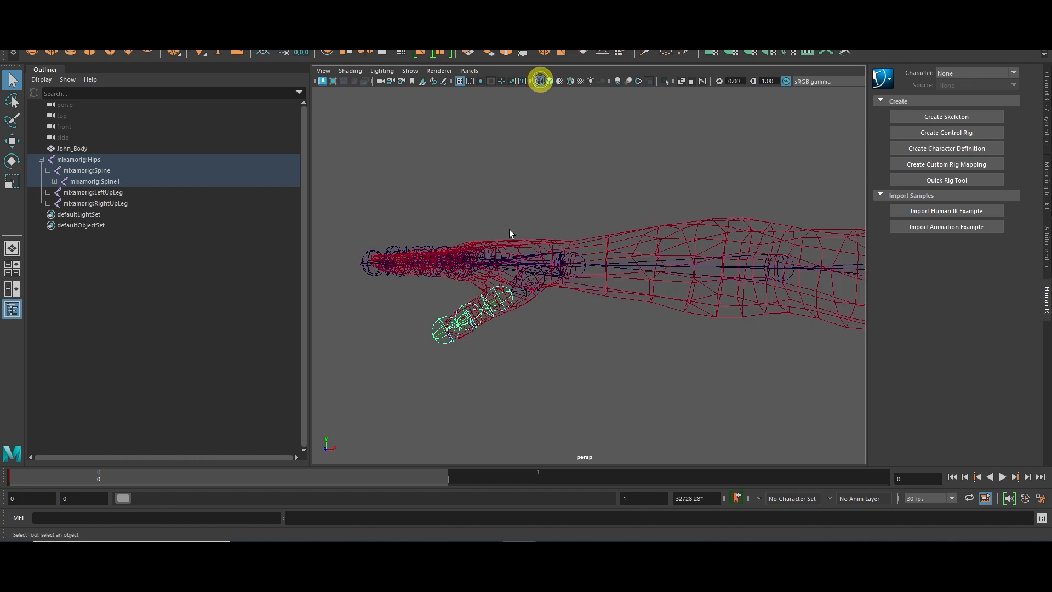
{"action": "scroll", "coordinate": [495, 318], "scroll_direction": "up", "scroll_amount": 2}
{"action": "left_click", "coordinate": [513, 279]}
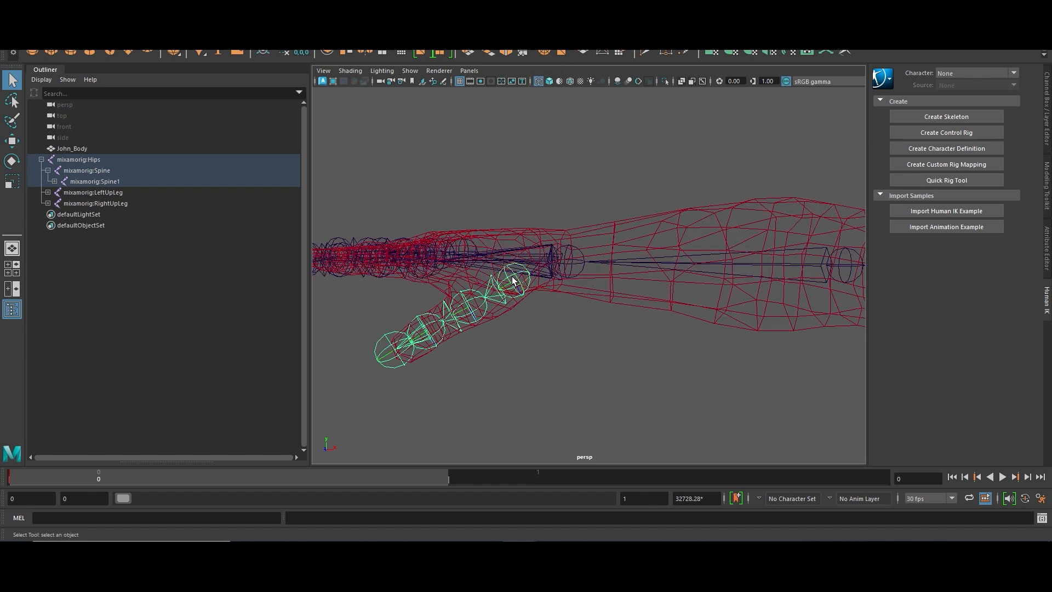
{"action": "key", "text": "e"}
{"action": "left_click_drag", "start_coordinate": [500, 332], "coordinate": [473, 330]}
{"action": "left_click_drag", "start_coordinate": [426, 210], "coordinate": [506, 223], "text": "alt"}
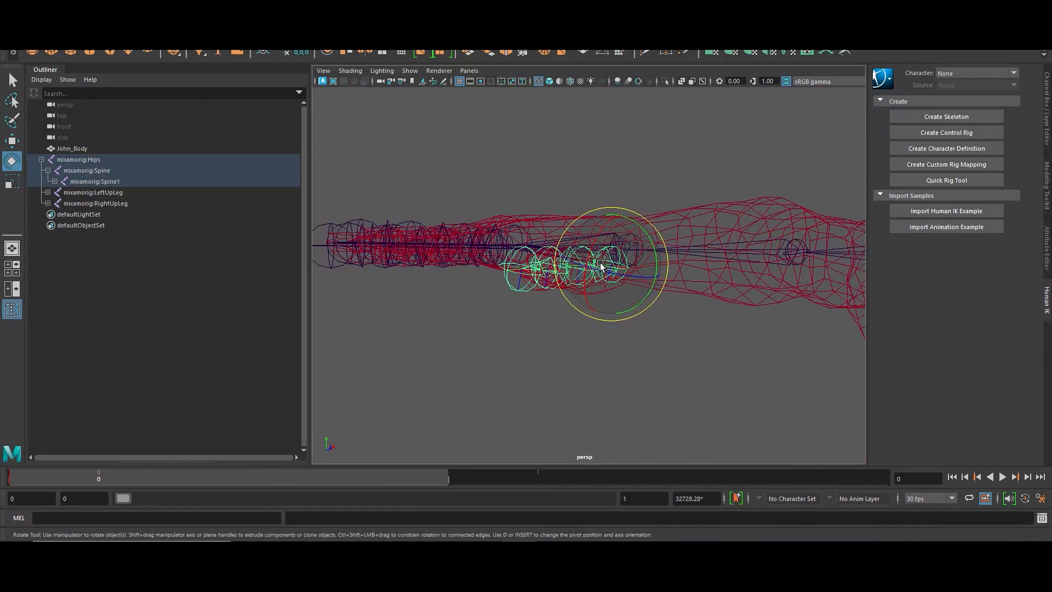
{"action": "left_click_drag", "start_coordinate": [609, 260], "coordinate": [510, 235]}
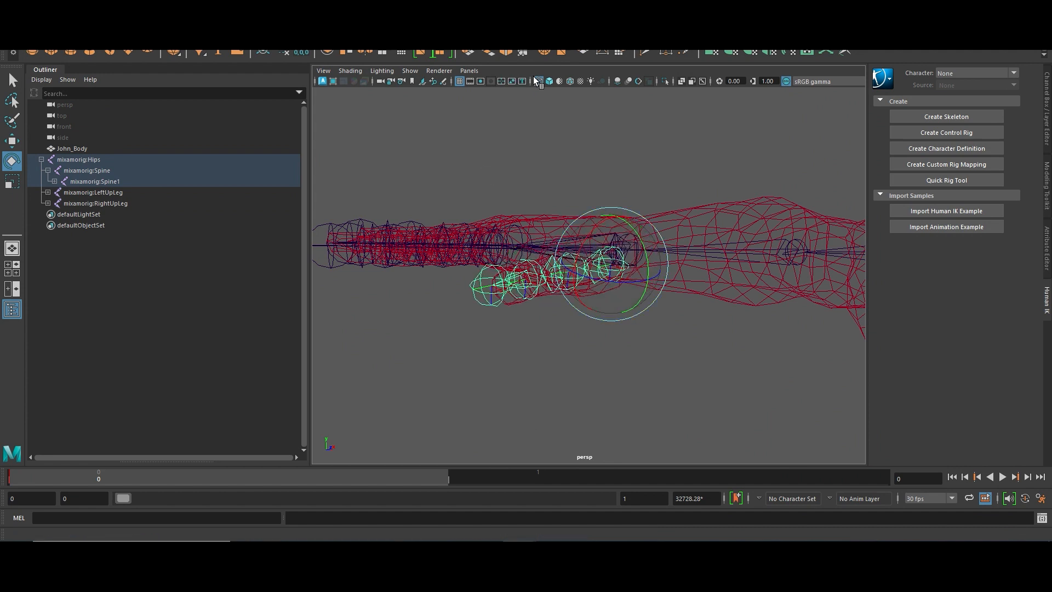
{"action": "left_click", "coordinate": [548, 81]}
{"action": "mouse_move", "coordinate": [540, 188]}
{"action": "left_mouse_down", "text": "alt"}
{"action": "mouse_move", "coordinate": [500, 205]}
{"action": "mouse_move", "coordinate": [530, 221]}
{"action": "mouse_move", "coordinate": [610, 206]}
{"action": "mouse_move", "coordinate": [444, 182]}
{"action": "mouse_move", "coordinate": [603, 235]}
{"action": "mouse_move", "coordinate": [701, 218]}
{"action": "mouse_move", "coordinate": [606, 214]}
{"action": "left_mouse_up", "text": "alt"}
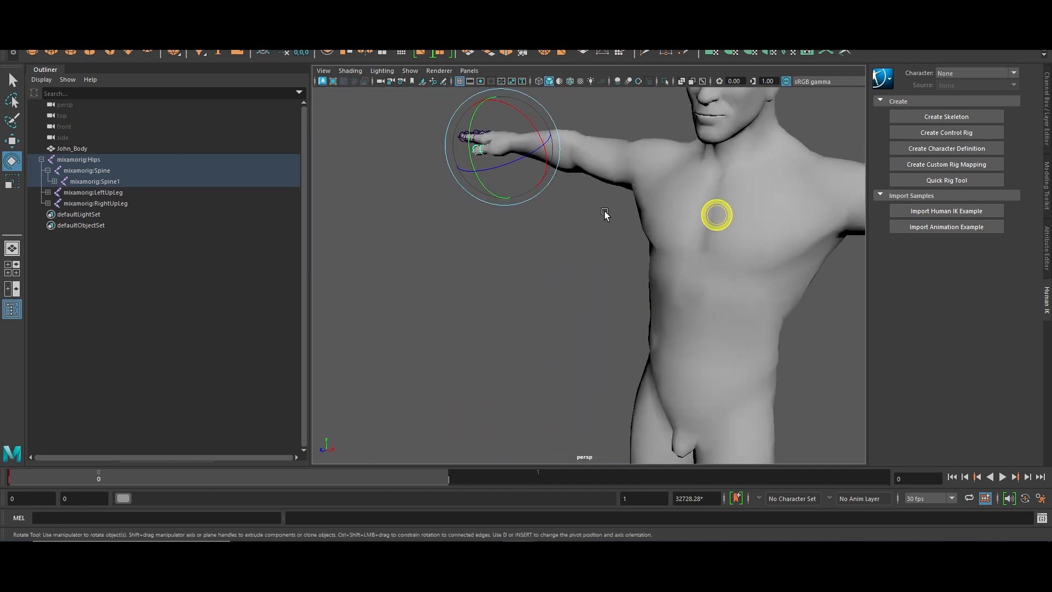
Rotate the base joint of the character's left thumb so it points along the fingers, and undo the last extra rotation.
{"action": "left_click_drag", "start_coordinate": [713, 216], "coordinate": [486, 188], "text": "alt"}
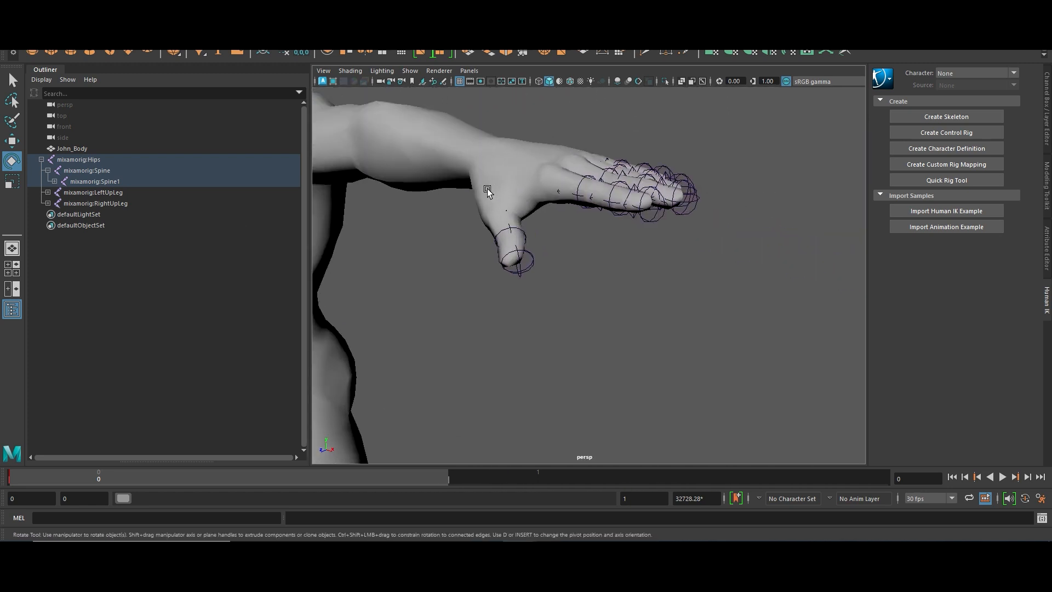
{"action": "left_click", "coordinate": [486, 188]}
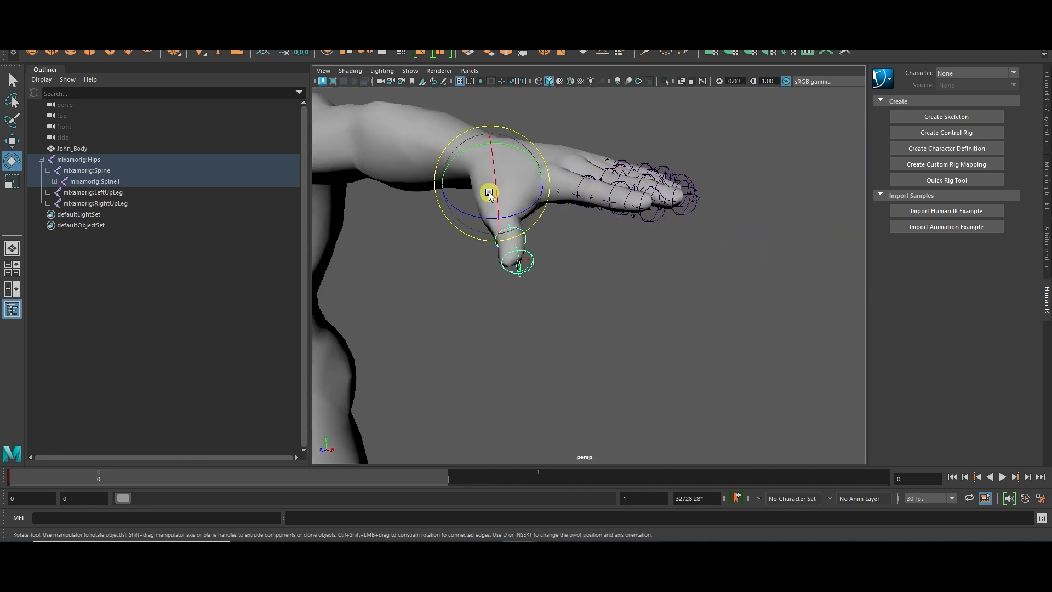
{"action": "left_click", "coordinate": [539, 81]}
{"action": "left_click_drag", "start_coordinate": [446, 250], "coordinate": [505, 165]}
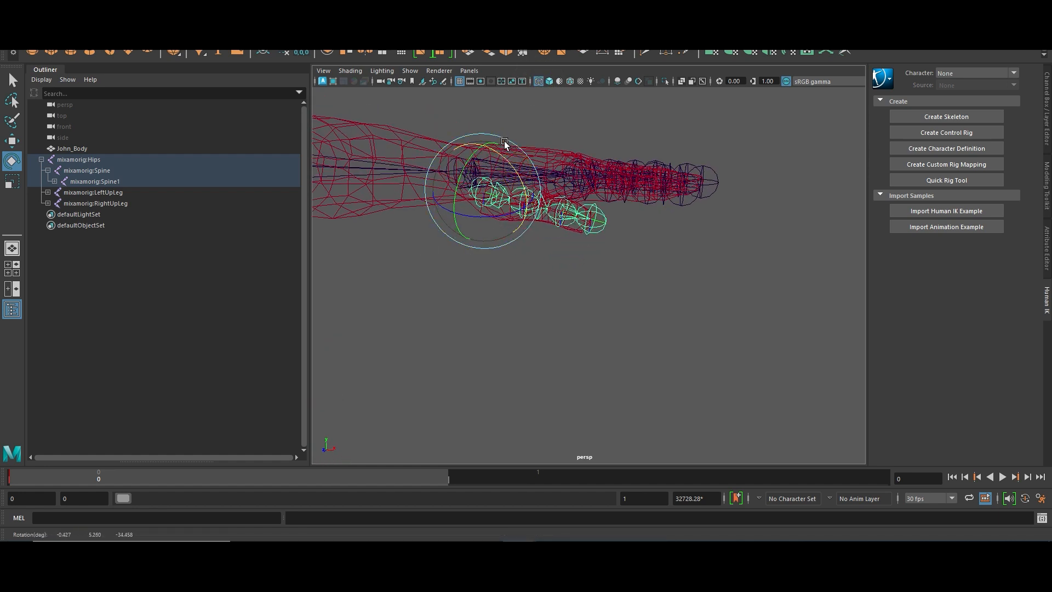
{"action": "left_click", "coordinate": [539, 81]}
{"action": "scroll", "coordinate": [413, 248], "scroll_direction": "down", "scroll_amount": 5}
{"action": "middle_click_drag", "start_coordinate": [515, 254], "coordinate": [701, 268], "text": "alt"}
{"action": "scroll", "coordinate": [702, 268], "scroll_direction": "up", "scroll_amount": 3}
{"action": "left_click_drag", "start_coordinate": [603, 268], "coordinate": [418, 241], "text": "alt"}
{"action": "scroll", "coordinate": [457, 257], "scroll_direction": "down", "scroll_amount": 5}
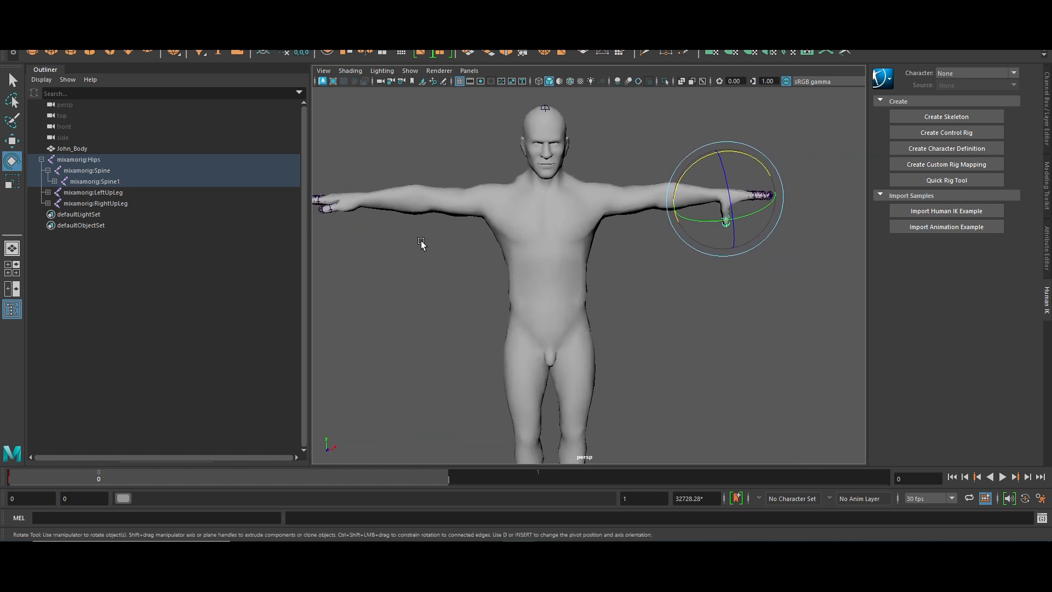
{"action": "key", "text": "ctrl+z"}
Expand the joint hierarchy from mixamorig:Spine1 through the neck, head and left arm down to the LeftHand joint.
{"action": "left_click", "coordinate": [55, 181]}
{"action": "left_click", "coordinate": [61, 193]}
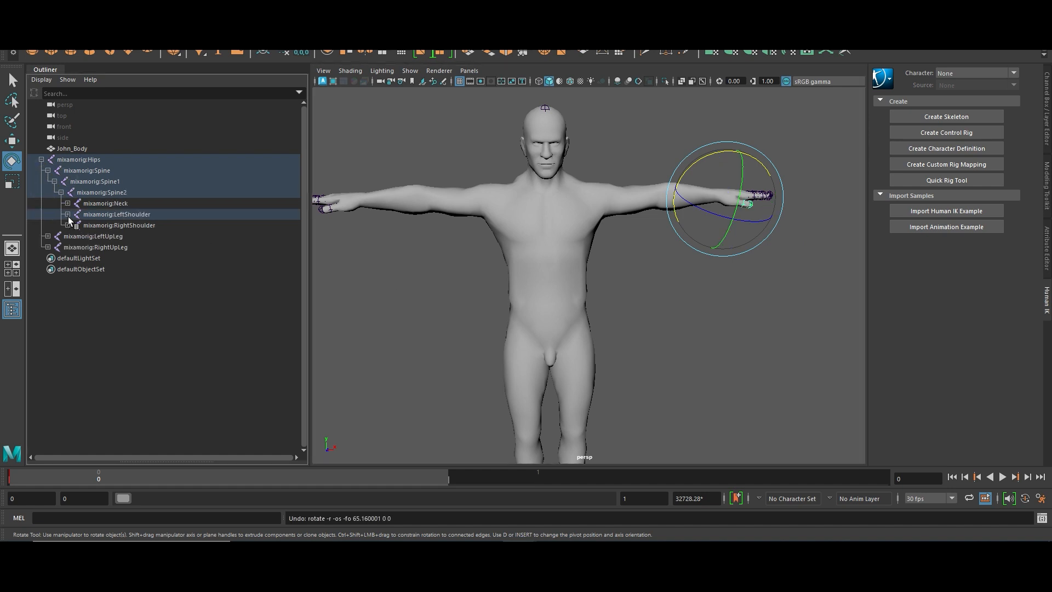
{"action": "left_click", "coordinate": [68, 203]}
{"action": "left_click", "coordinate": [74, 214]}
{"action": "left_click", "coordinate": [67, 236]}
{"action": "left_click", "coordinate": [74, 247]}
{"action": "left_click", "coordinate": [80, 258]}
{"action": "left_click", "coordinate": [87, 269]}
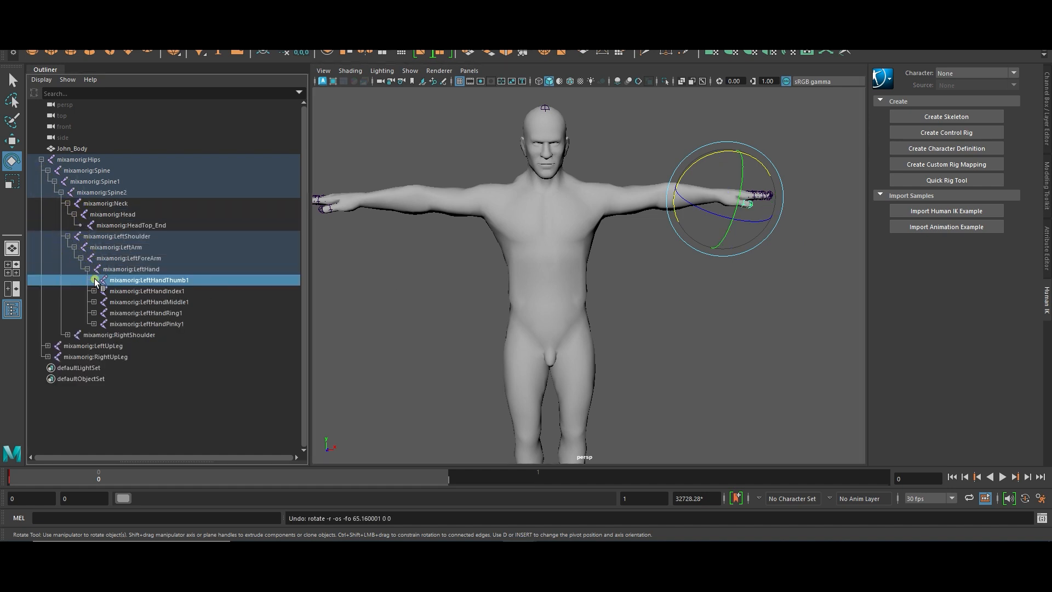
Expand all five finger chains under mixamorig:LeftHand, from the thumb to the pinky.
{"action": "left_click", "coordinate": [94, 280]}
{"action": "left_click", "coordinate": [100, 290]}
{"action": "left_click", "coordinate": [107, 302]}
{"action": "left_click", "coordinate": [93, 324]}
{"action": "left_click", "coordinate": [100, 334]}
{"action": "left_click", "coordinate": [107, 346]}
{"action": "left_click", "coordinate": [93, 367]}
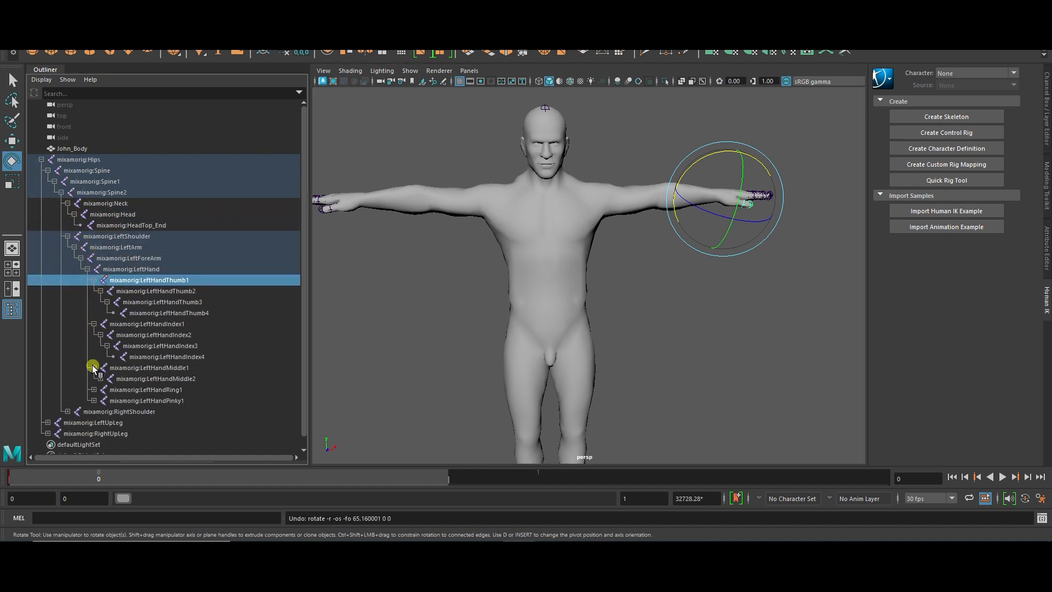
{"action": "left_click", "coordinate": [100, 379]}
{"action": "left_click", "coordinate": [106, 390]}
{"action": "left_click", "coordinate": [93, 412]}
{"action": "scroll", "coordinate": [96, 411], "scroll_direction": "down", "scroll_amount": 2}
{"action": "left_click", "coordinate": [100, 378]}
{"action": "left_click", "coordinate": [106, 389]}
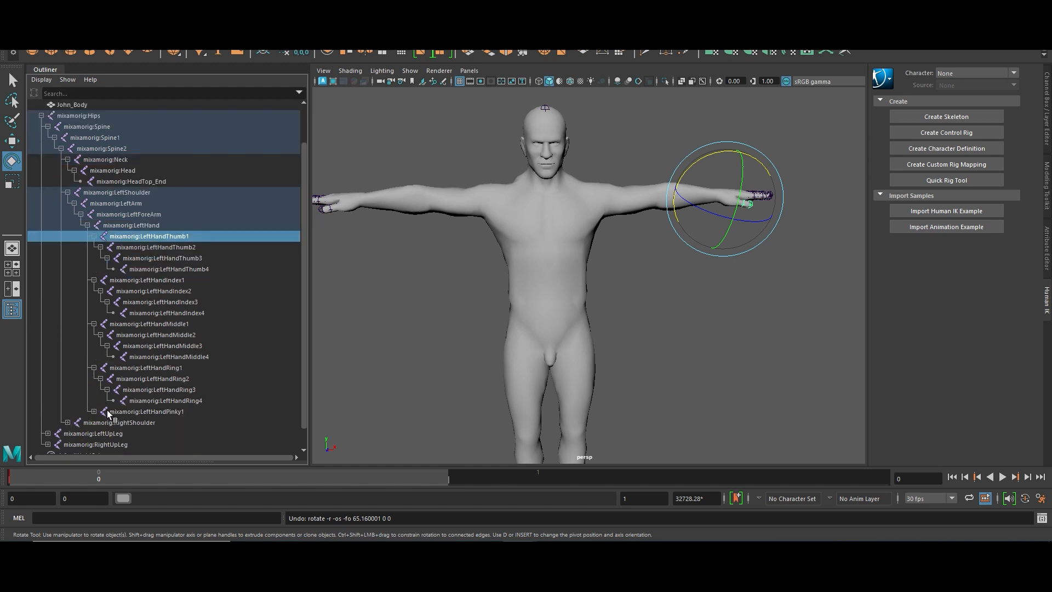
{"action": "left_click", "coordinate": [100, 423]}
{"action": "scroll", "coordinate": [100, 417], "scroll_direction": "down", "scroll_amount": 2}
{"action": "left_click", "coordinate": [107, 389]}
Expand the right arm's joint chain from mixamorig:RightShoulder down to mixamorig:RightHand.
{"action": "left_click", "coordinate": [67, 411]}
{"action": "scroll", "coordinate": [68, 411], "scroll_direction": "down", "scroll_amount": 1}
{"action": "left_click", "coordinate": [73, 401]}
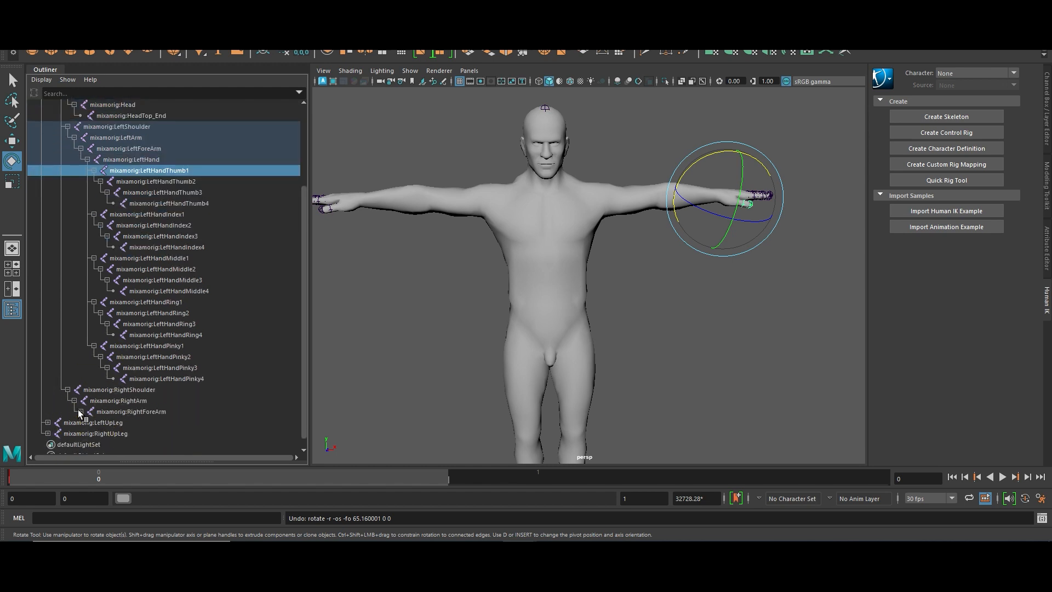
{"action": "left_click", "coordinate": [80, 412]}
{"action": "left_click", "coordinate": [87, 401]}
Expand all five finger chains under mixamorig:RightHand, from the thumb to the pinky.
{"action": "scroll", "coordinate": [91, 408], "scroll_direction": "down", "scroll_amount": 3}
{"action": "left_click", "coordinate": [94, 357]}
{"action": "left_click", "coordinate": [100, 367]}
{"action": "left_click", "coordinate": [107, 379]}
{"action": "left_click", "coordinate": [93, 400]}
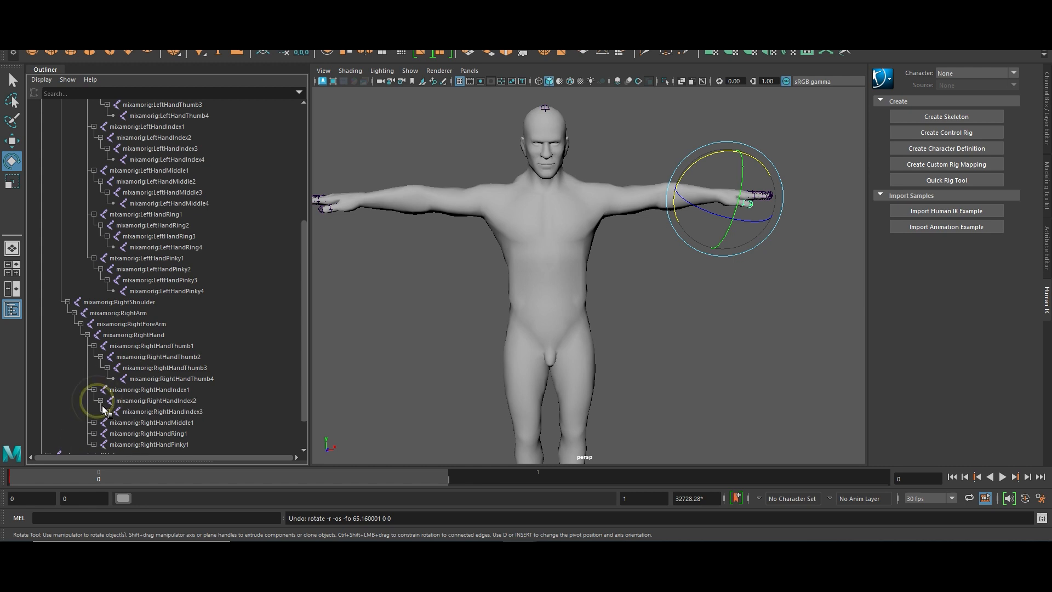
{"action": "left_click", "coordinate": [100, 411]}
{"action": "left_click", "coordinate": [107, 423]}
{"action": "scroll", "coordinate": [96, 390], "scroll_direction": "down", "scroll_amount": 2}
{"action": "left_click", "coordinate": [94, 389]}
{"action": "left_click", "coordinate": [100, 400]}
{"action": "scroll", "coordinate": [101, 394], "scroll_direction": "down", "scroll_amount": 1}
{"action": "left_click", "coordinate": [107, 378]}
{"action": "left_click", "coordinate": [93, 400]}
{"action": "scroll", "coordinate": [96, 399], "scroll_direction": "down", "scroll_amount": 1}
{"action": "left_click", "coordinate": [100, 390]}
{"action": "left_click", "coordinate": [106, 400]}
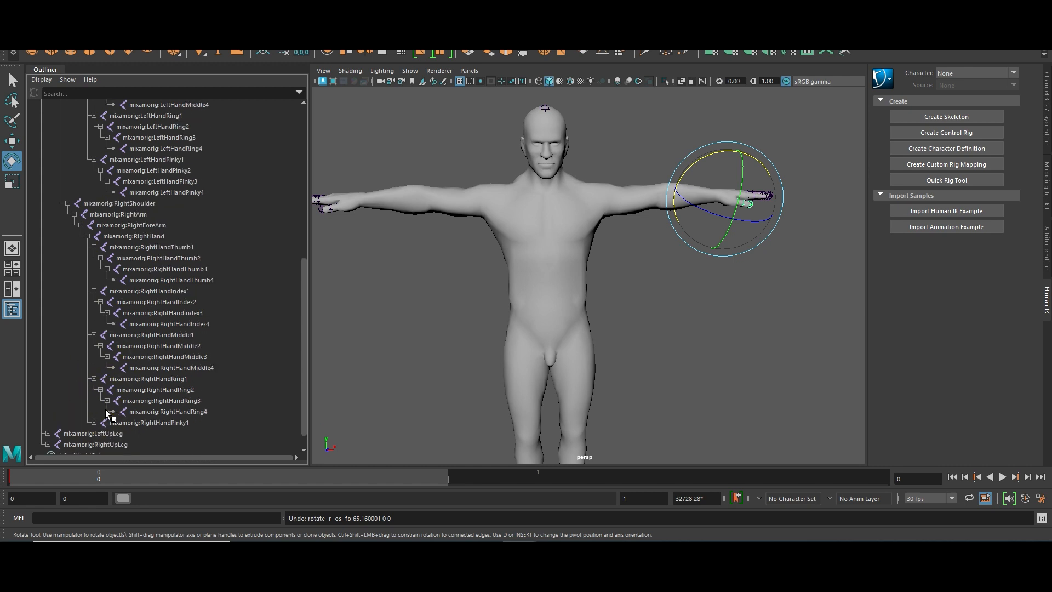
{"action": "scroll", "coordinate": [103, 413], "scroll_direction": "down", "scroll_amount": 1}
{"action": "left_click", "coordinate": [107, 400]}
Expand both leg chains from mixamorig:LeftUpLeg and mixamorig:RightUpLeg down to the toe joints.
{"action": "left_click", "coordinate": [48, 423]}
{"action": "scroll", "coordinate": [52, 417], "scroll_direction": "down", "scroll_amount": 1}
{"action": "left_click", "coordinate": [55, 411]}
{"action": "left_click", "coordinate": [60, 422]}
{"action": "scroll", "coordinate": [62, 415], "scroll_direction": "down", "scroll_amount": 1}
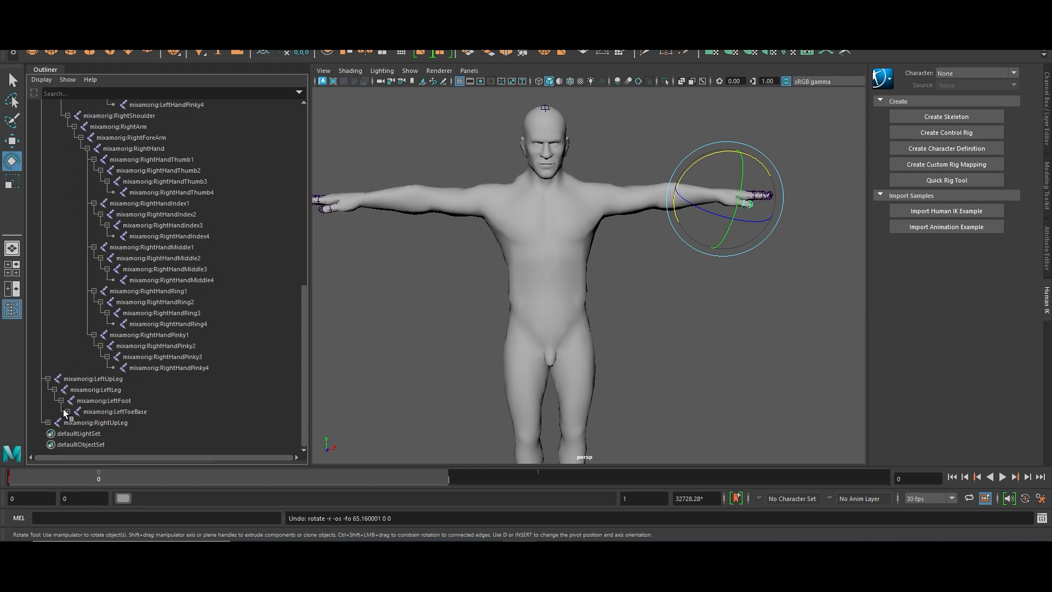
{"action": "left_click", "coordinate": [48, 433]}
{"action": "scroll", "coordinate": [50, 431], "scroll_direction": "down", "scroll_amount": 1}
{"action": "left_click", "coordinate": [54, 422]}
{"action": "left_click", "coordinate": [61, 434]}
{"action": "scroll", "coordinate": [64, 431], "scroll_direction": "down", "scroll_amount": 1}
{"action": "left_click", "coordinate": [67, 422]}
Create a HumanIK character definition and assign the mixamorig:Hips joint to its Hips node.
{"action": "scroll", "coordinate": [124, 415], "scroll_direction": "up", "scroll_amount": 13}
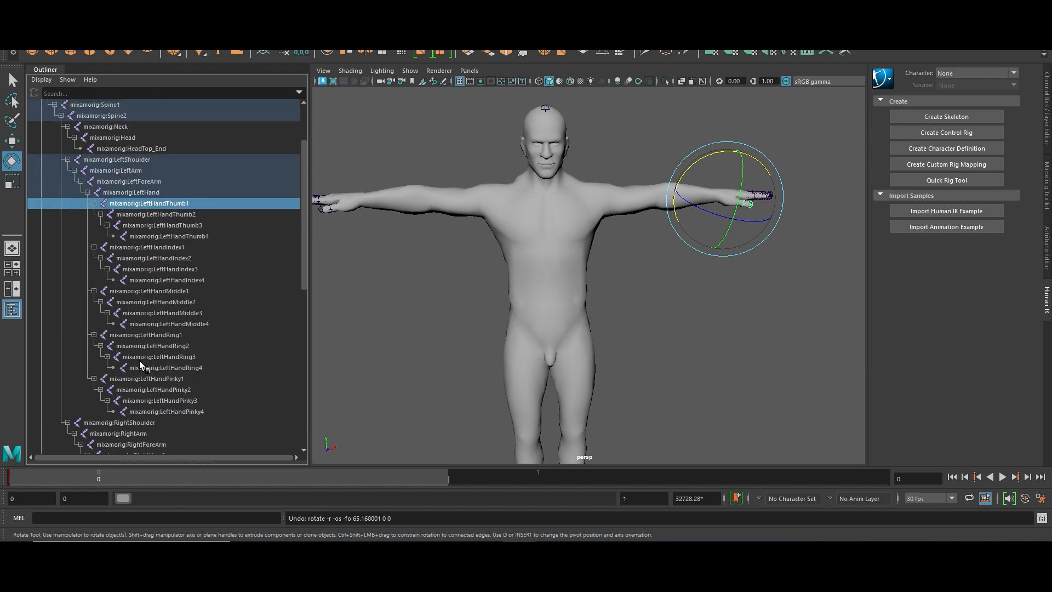
{"action": "left_click", "coordinate": [78, 160]}
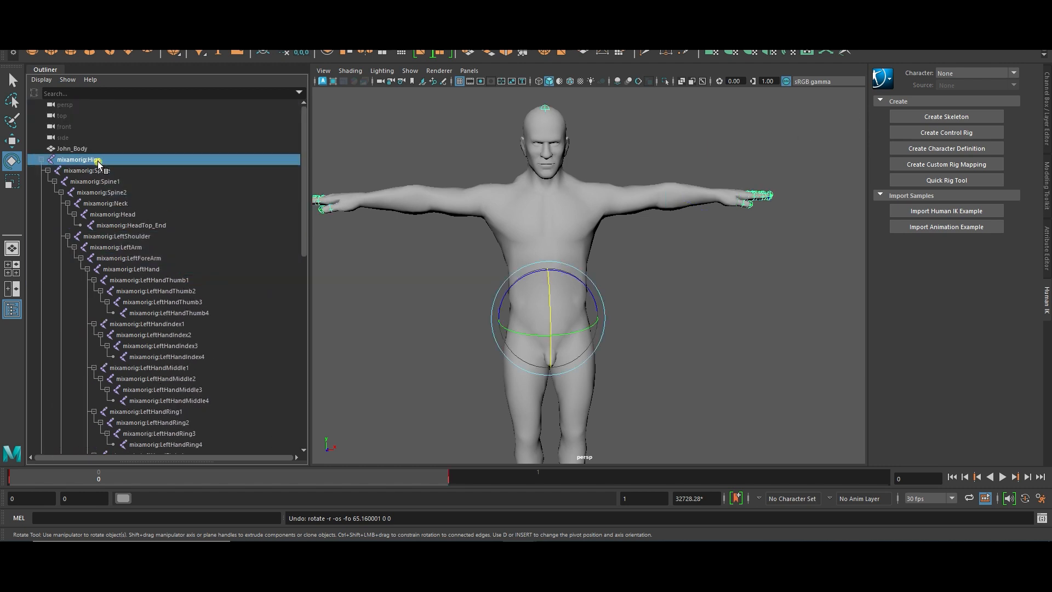
{"action": "left_click", "coordinate": [965, 75]}
{"action": "left_click", "coordinate": [946, 148]}
{"action": "left_click", "coordinate": [132, 160]}
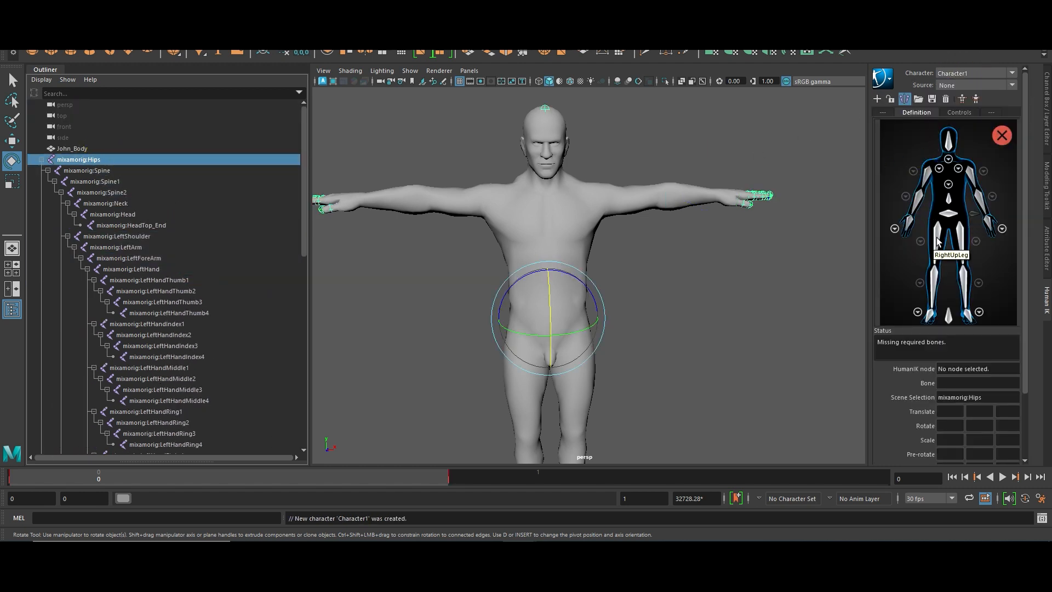
{"action": "right_click", "coordinate": [948, 213]}
{"action": "left_click", "coordinate": [959, 218]}
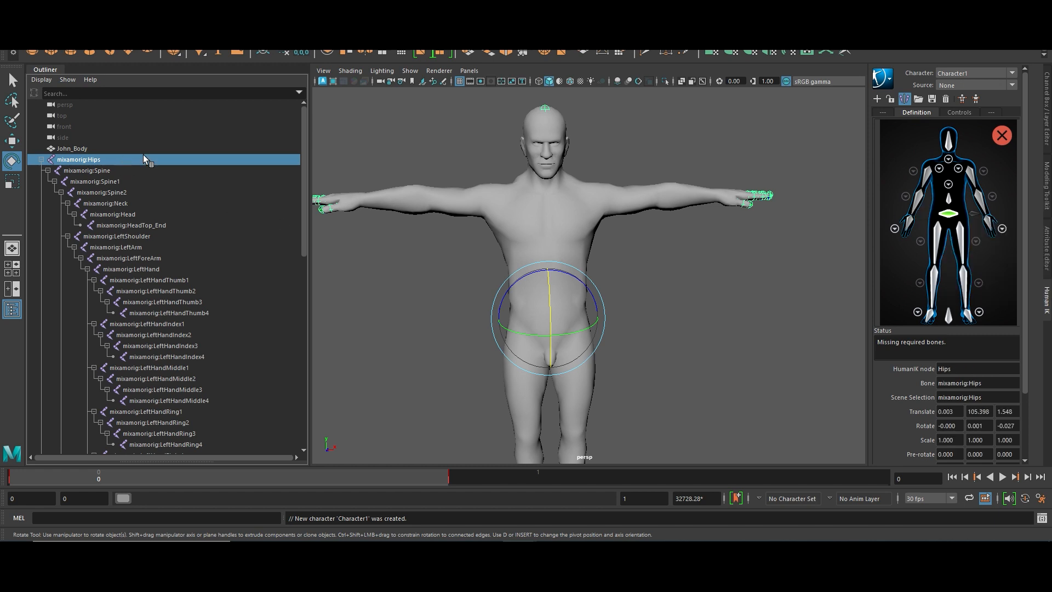
Assign mixamorig:Spine, mixamorig:Spine1 and mixamorig:Spine2 to the Spine, Spine1 and Spine2 nodes of the HumanIK definition.
{"action": "left_click", "coordinate": [97, 172]}
{"action": "right_click", "coordinate": [949, 204]}
{"action": "left_click", "coordinate": [967, 211]}
{"action": "left_click", "coordinate": [94, 182]}
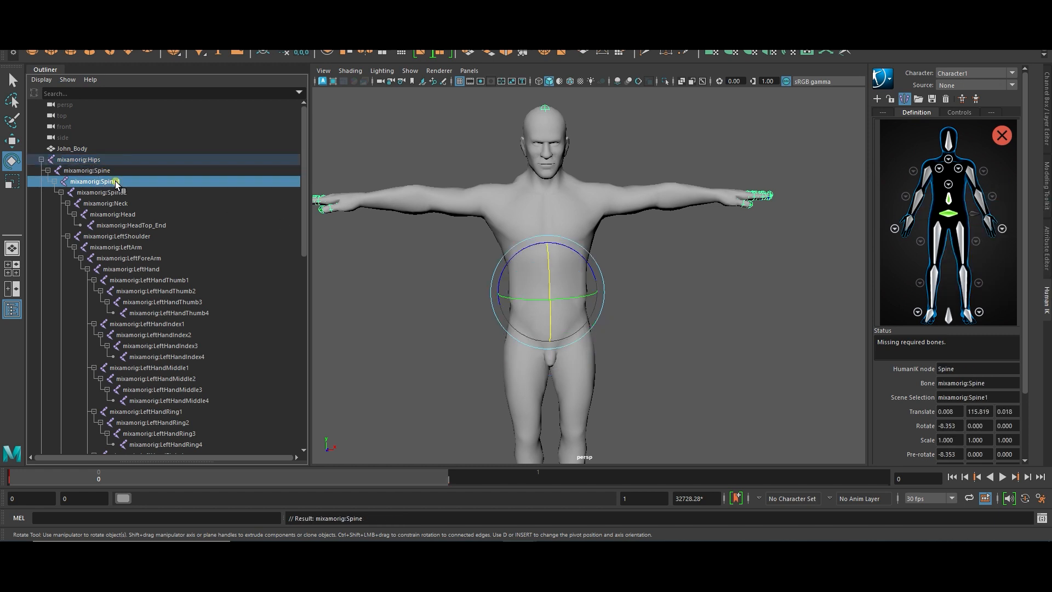
{"action": "left_click", "coordinate": [948, 184]}
{"action": "right_click", "coordinate": [954, 291]}
{"action": "left_click", "coordinate": [957, 293]}
{"action": "left_click", "coordinate": [115, 192]}
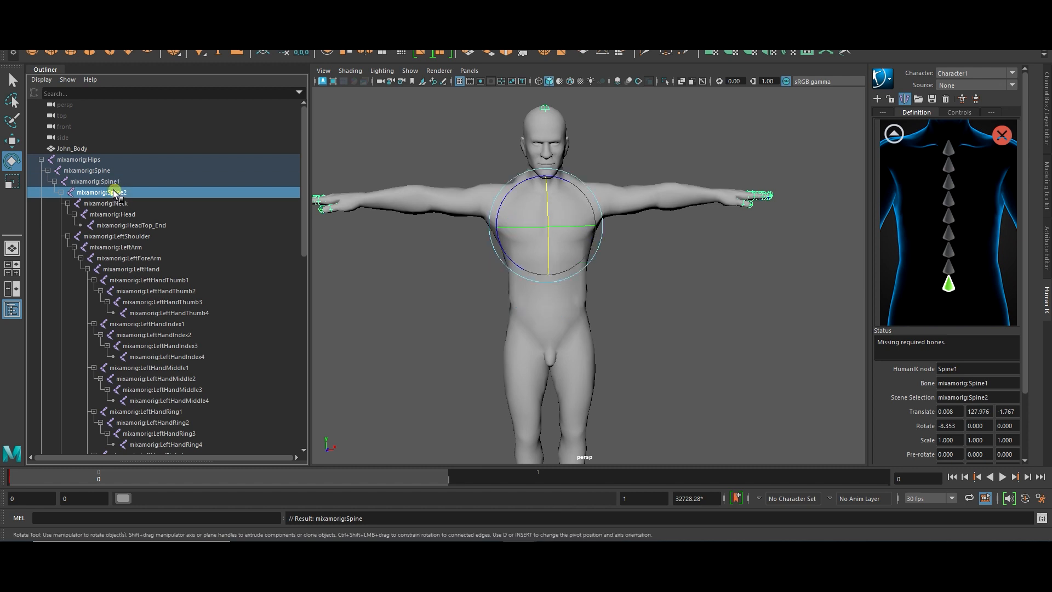
{"action": "right_click", "coordinate": [947, 274]}
{"action": "left_click", "coordinate": [950, 276]}
Assign mixamorig:Neck to the first neck node and mixamorig:Head to the Head node of the HumanIK definition.
{"action": "left_click", "coordinate": [104, 203]}
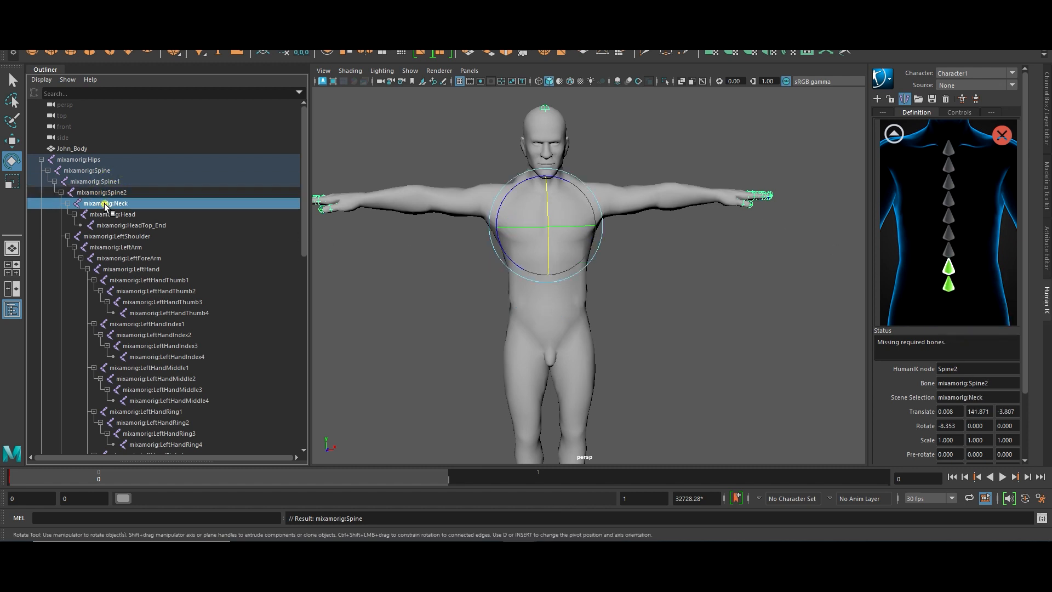
{"action": "left_click", "coordinate": [894, 134]}
{"action": "left_click", "coordinate": [950, 160]}
{"action": "right_click", "coordinate": [954, 308]}
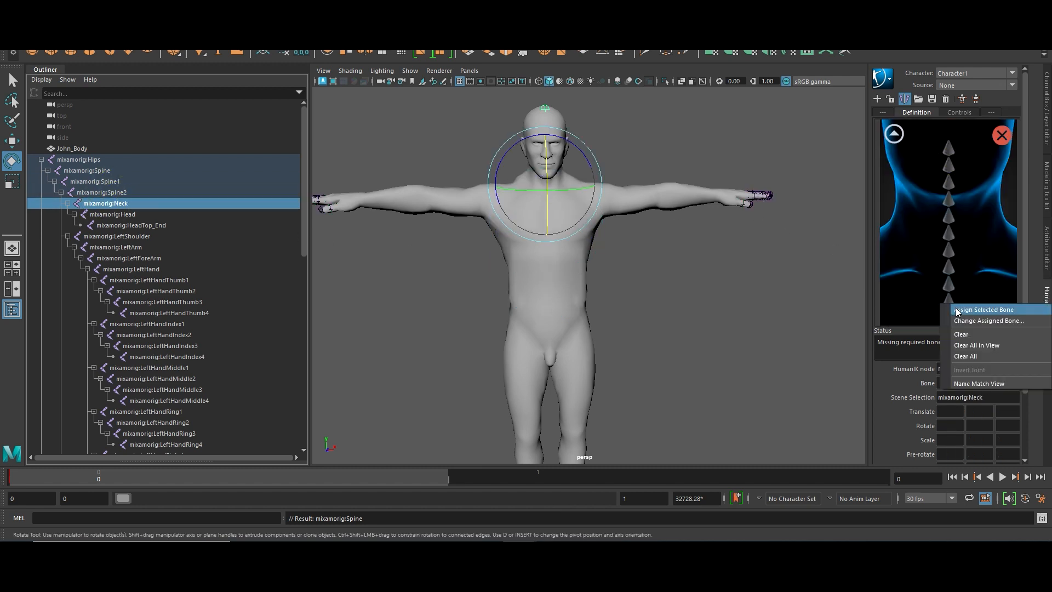
{"action": "left_click", "coordinate": [957, 310]}
{"action": "left_click", "coordinate": [894, 134]}
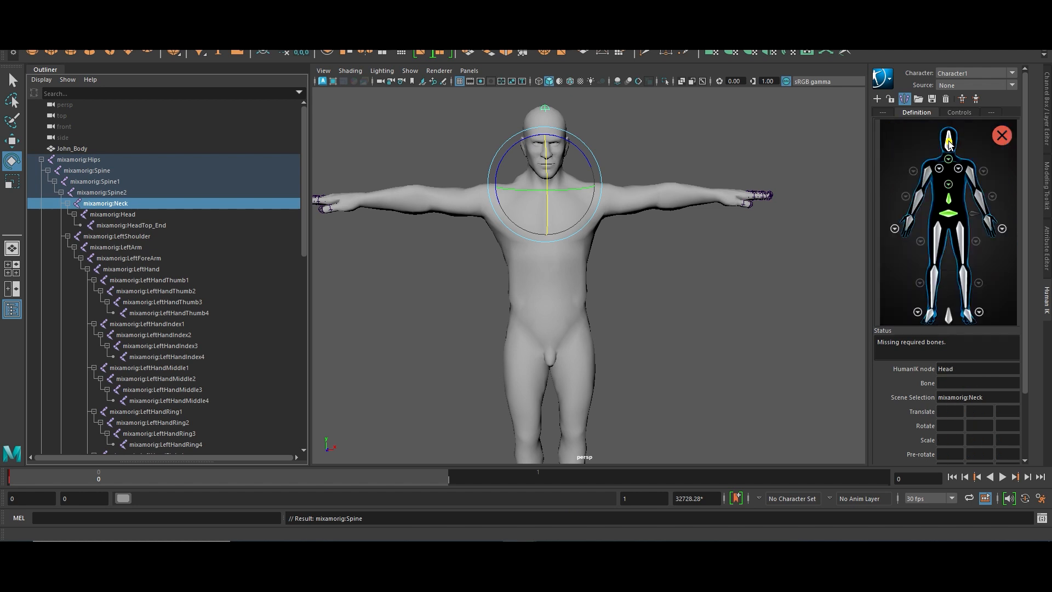
{"action": "right_click", "coordinate": [125, 214]}
{"action": "right_click", "coordinate": [948, 146]}
{"action": "left_click", "coordinate": [958, 154]}
{"action": "left_click", "coordinate": [144, 225]}
Assign mixamorig:LeftShoulder to the left shoulder node and return to the full-body view of the definition.
{"action": "left_click", "coordinate": [141, 236]}
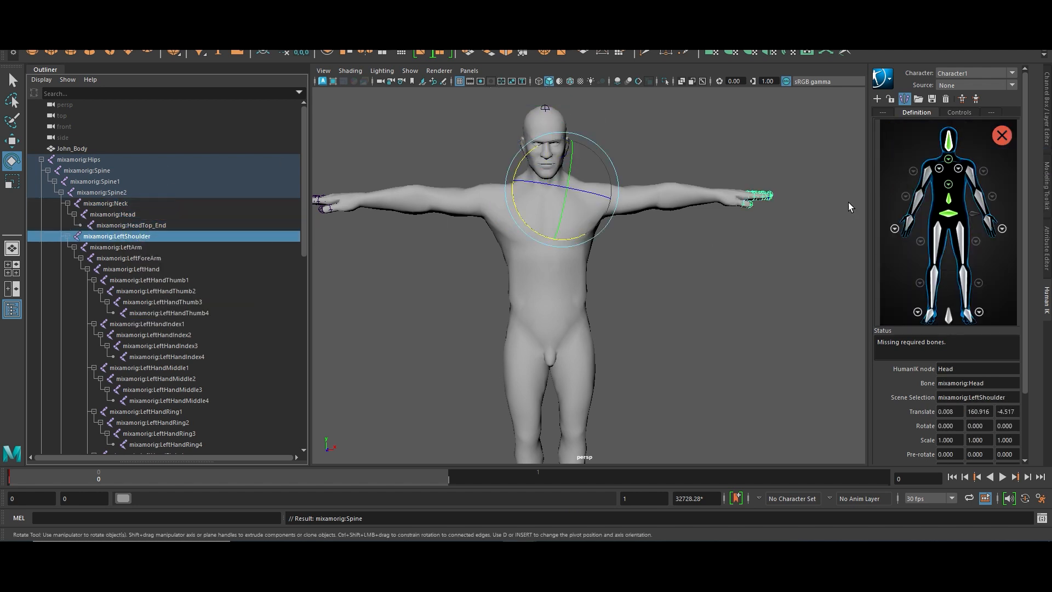
{"action": "left_click", "coordinate": [958, 168]}
{"action": "right_click", "coordinate": [905, 235]}
{"action": "left_click", "coordinate": [920, 240]}
{"action": "left_click", "coordinate": [891, 137]}
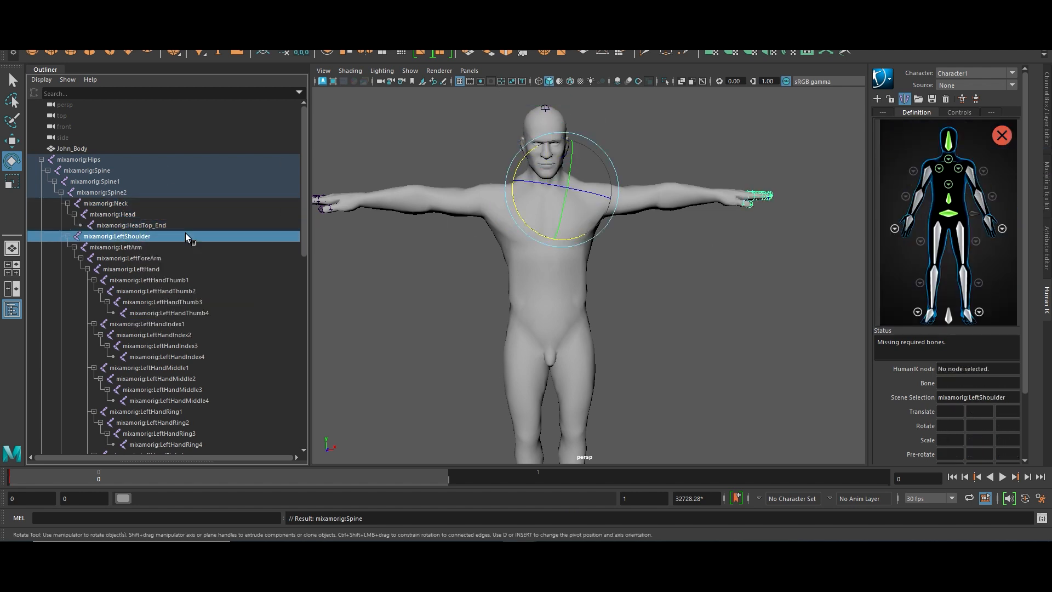
Assign mixamorig:LeftArm, mixamorig:LeftForeArm and mixamorig:LeftHand to the matching left arm nodes of the definition.
{"action": "left_click", "coordinate": [115, 247]}
{"action": "right_click", "coordinate": [939, 176]}
{"action": "left_click", "coordinate": [953, 184]}
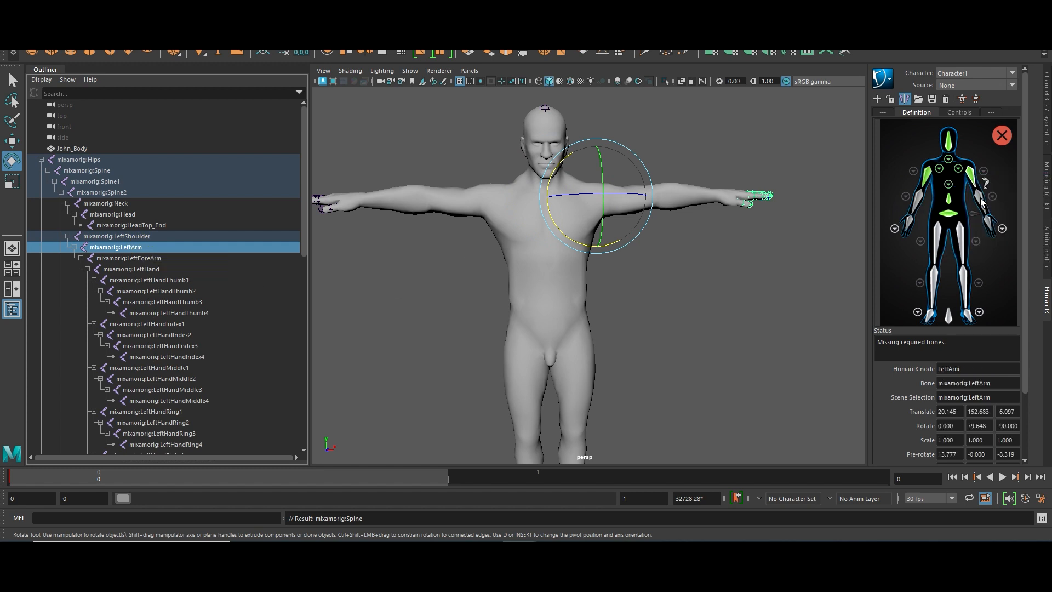
{"action": "key", "text": "Down"}
{"action": "key", "text": "Down"}
{"action": "left_click", "coordinate": [990, 225]}
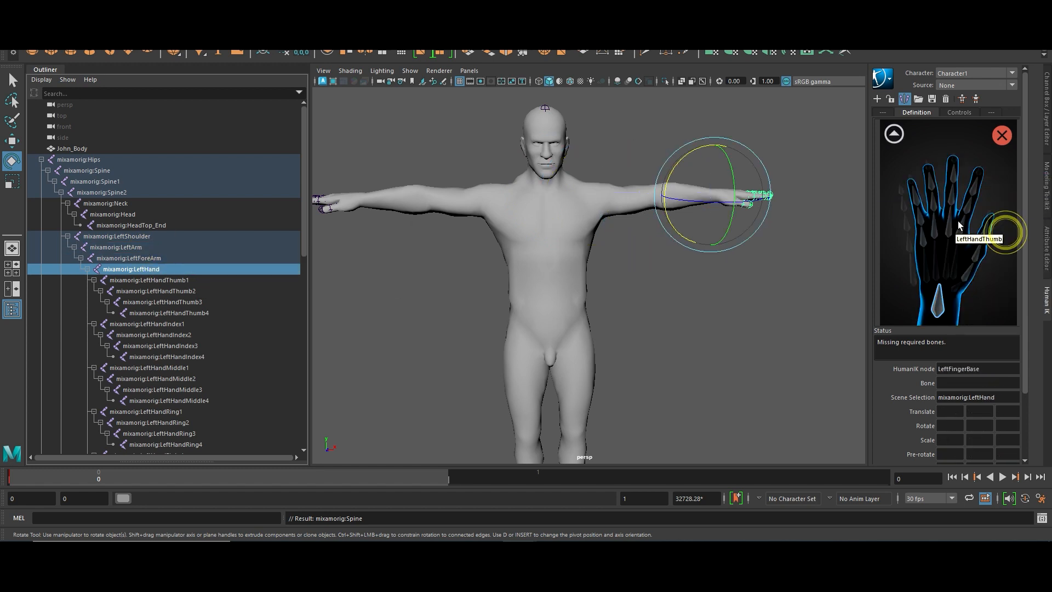
{"action": "left_click", "coordinate": [165, 280]}
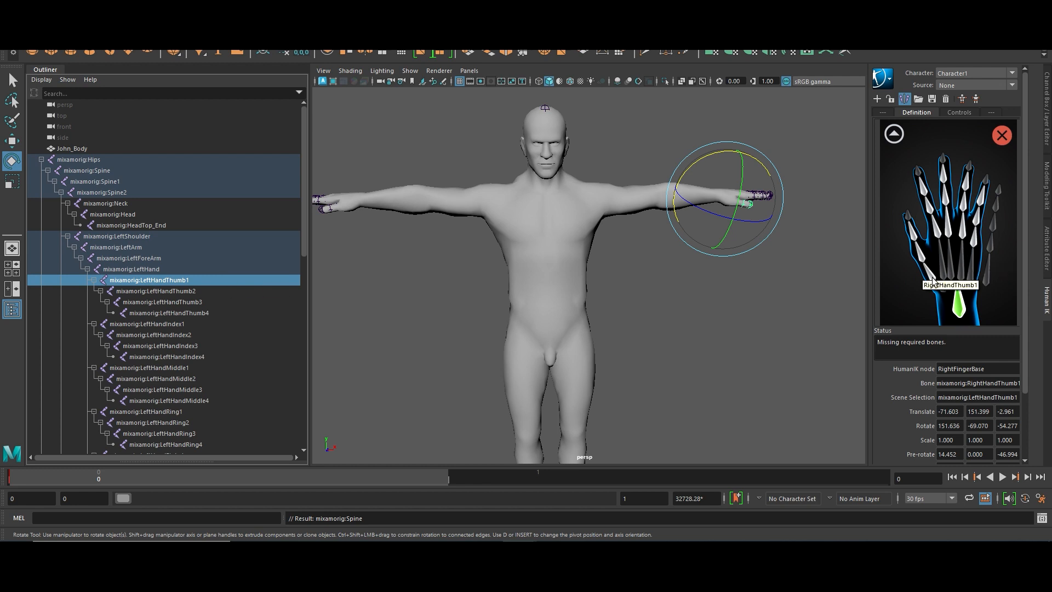
{"action": "right_click", "coordinate": [930, 271]}
{"action": "left_click", "coordinate": [934, 275]}
{"action": "left_click", "coordinate": [925, 359]}
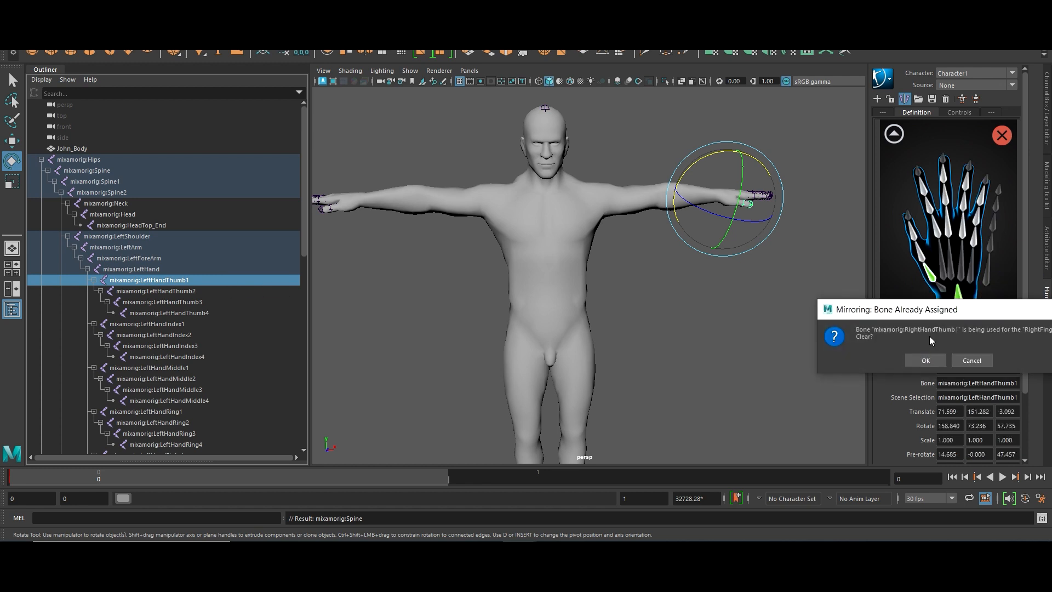
{"action": "left_click", "coordinate": [969, 360]}
{"action": "key", "text": "ctrl+z"}
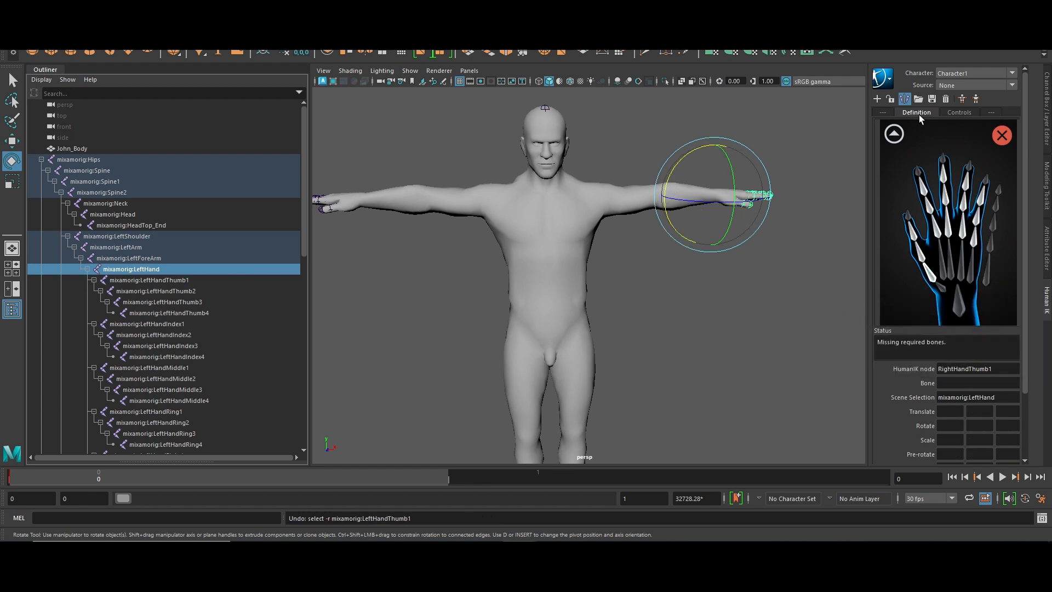
{"action": "left_click", "coordinate": [894, 134]}
{"action": "left_click", "coordinate": [996, 225]}
{"action": "right_click", "coordinate": [967, 271]}
{"action": "left_click", "coordinate": [971, 276]}
{"action": "left_click", "coordinate": [1043, 309]}
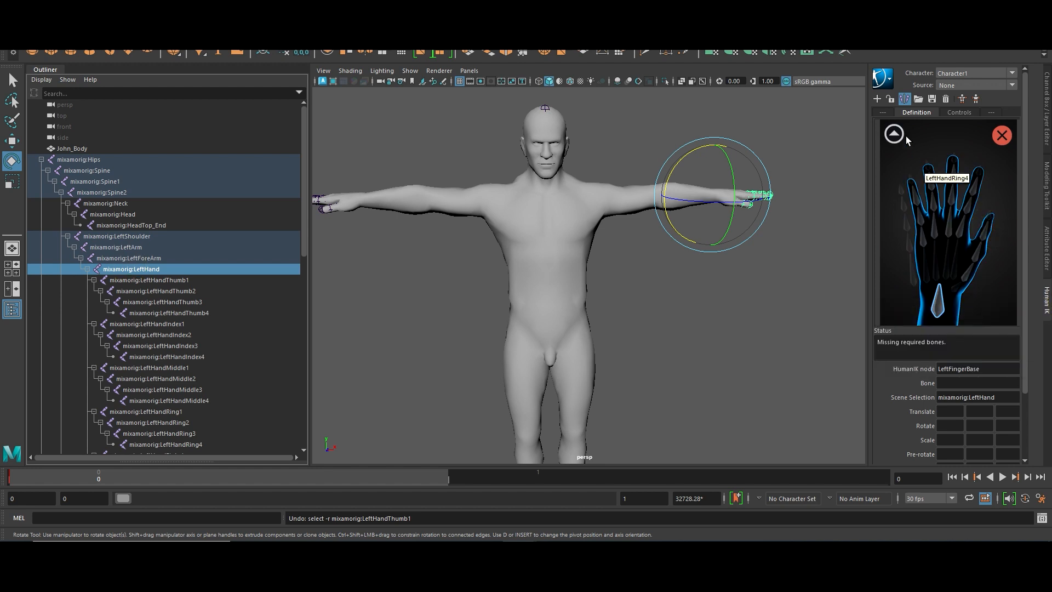
{"action": "left_click", "coordinate": [902, 134]}
Assign mixamorig:LeftHandThumb1, LeftHandThumb2 and LeftHandThumb3 to the matching thumb nodes in the left hand's detail view.
{"action": "left_click", "coordinate": [1001, 229]}
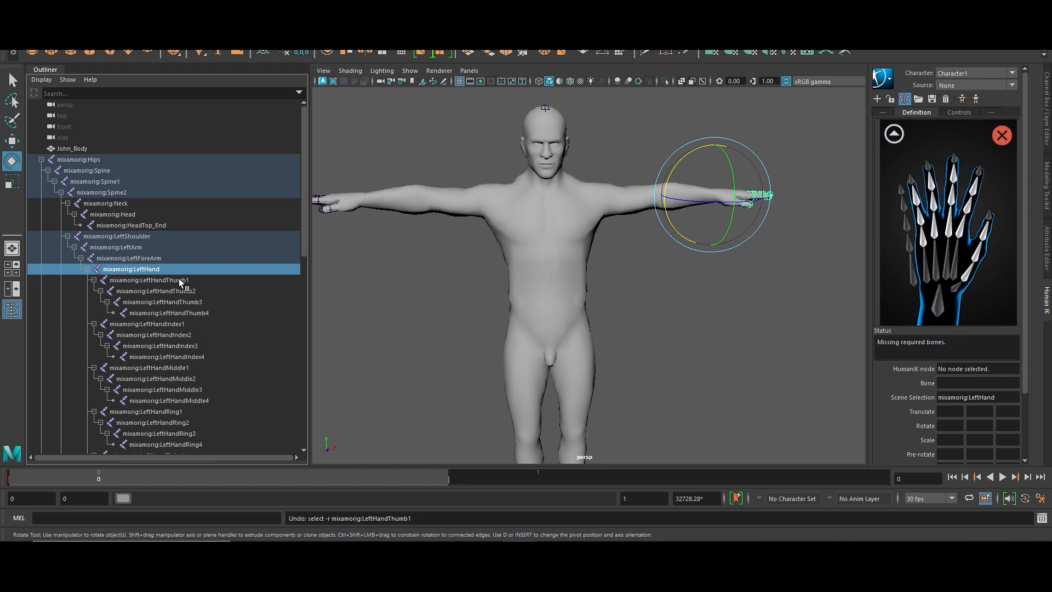
{"action": "left_click", "coordinate": [180, 281]}
{"action": "right_click", "coordinate": [971, 270]}
{"action": "left_click", "coordinate": [970, 276]}
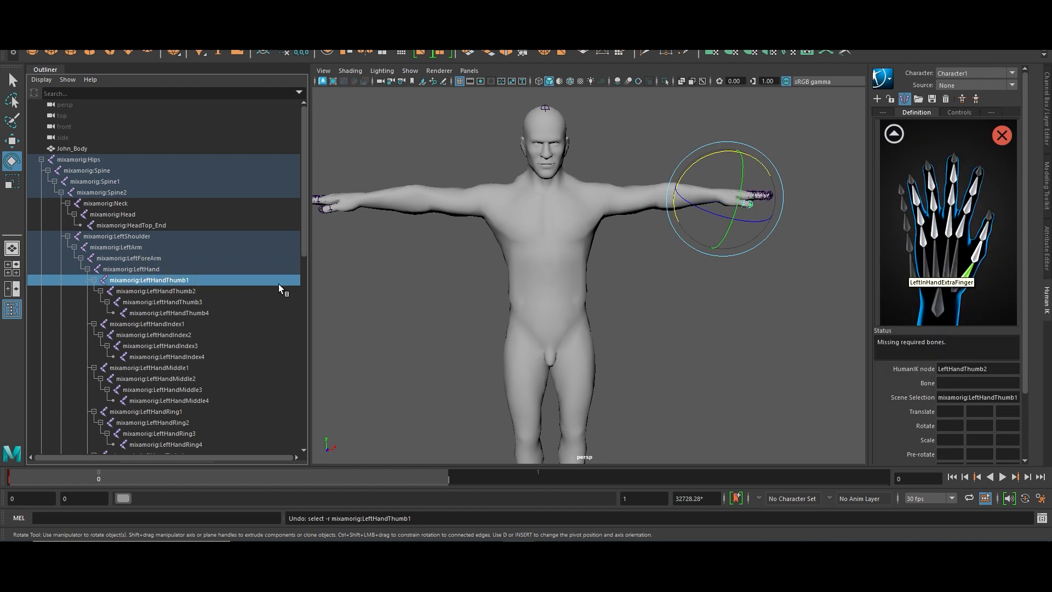
{"action": "left_click", "coordinate": [176, 291]}
{"action": "right_click", "coordinate": [977, 251]}
{"action": "left_click", "coordinate": [986, 257]}
{"action": "left_click", "coordinate": [176, 302]}
{"action": "right_click", "coordinate": [985, 230]}
{"action": "left_click", "coordinate": [991, 237]}
Assign mixamorig:LeftHandIndex1, LeftHandIndex2 and LeftHandIndex3 to the left hand's three index finger nodes.
{"action": "left_click", "coordinate": [170, 324]}
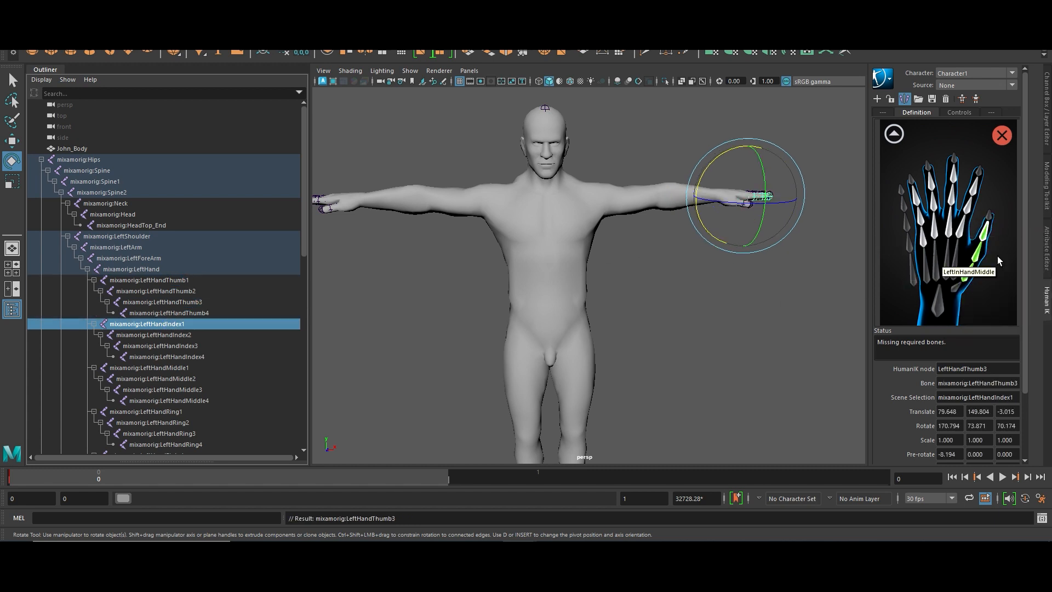
{"action": "right_click", "coordinate": [962, 228]}
{"action": "left_click", "coordinate": [970, 235]}
{"action": "left_click", "coordinate": [175, 334]}
{"action": "right_click", "coordinate": [969, 201]}
{"action": "left_click", "coordinate": [972, 208]}
{"action": "left_click", "coordinate": [176, 346]}
{"action": "right_click", "coordinate": [974, 187]}
{"action": "left_click", "coordinate": [975, 195]}
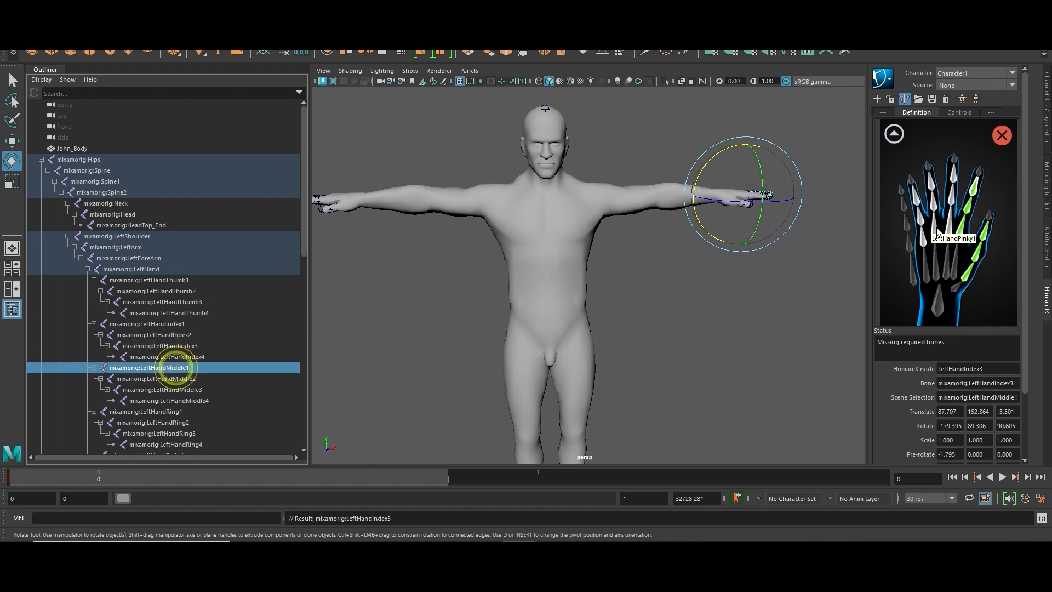
Assign the mixamorig:LeftHandMiddle joints to the left hand's three middle finger nodes.
{"action": "right_click", "coordinate": [948, 229]}
{"action": "left_click", "coordinate": [959, 235]}
{"action": "key", "text": "Down"}
{"action": "key", "text": "Down"}
{"action": "key", "text": "Down"}
{"action": "right_click", "coordinate": [951, 200]}
{"action": "left_click", "coordinate": [962, 207]}
{"action": "right_click", "coordinate": [953, 177]}
{"action": "left_click", "coordinate": [963, 183]}
Assign mixamorig:LeftHandRing1, LeftHandRing2 and LeftHandRing3 to the left hand's three ring finger nodes.
{"action": "left_click", "coordinate": [170, 411]}
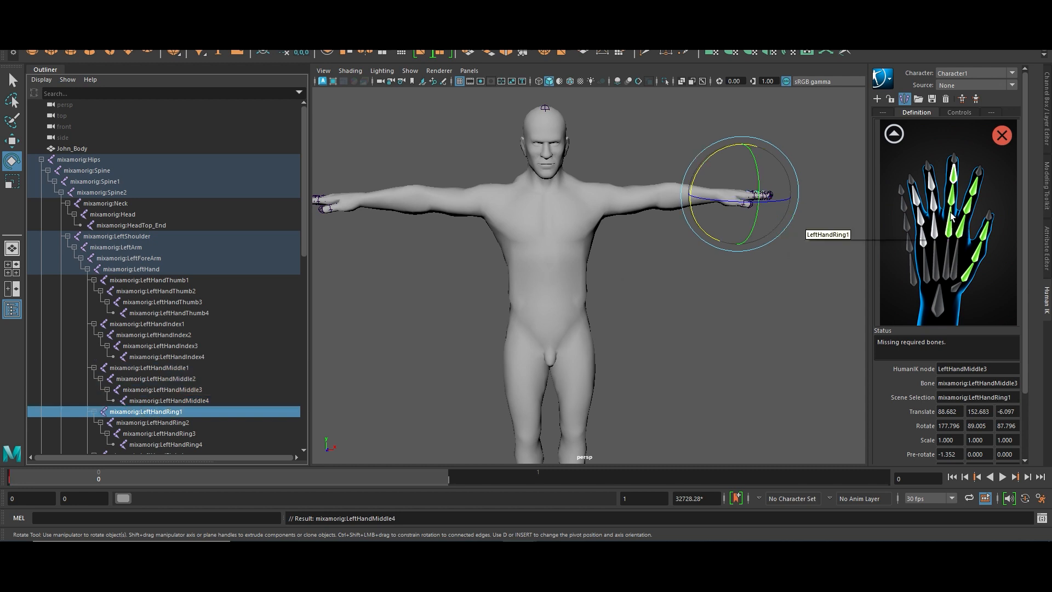
{"action": "right_click", "coordinate": [934, 232]}
{"action": "left_click", "coordinate": [947, 239]}
{"action": "key", "text": "Down"}
{"action": "right_click", "coordinate": [929, 204]}
{"action": "left_click", "coordinate": [942, 210]}
{"action": "key", "text": "Down"}
{"action": "right_click", "coordinate": [928, 184]}
{"action": "left_click", "coordinate": [940, 191]}
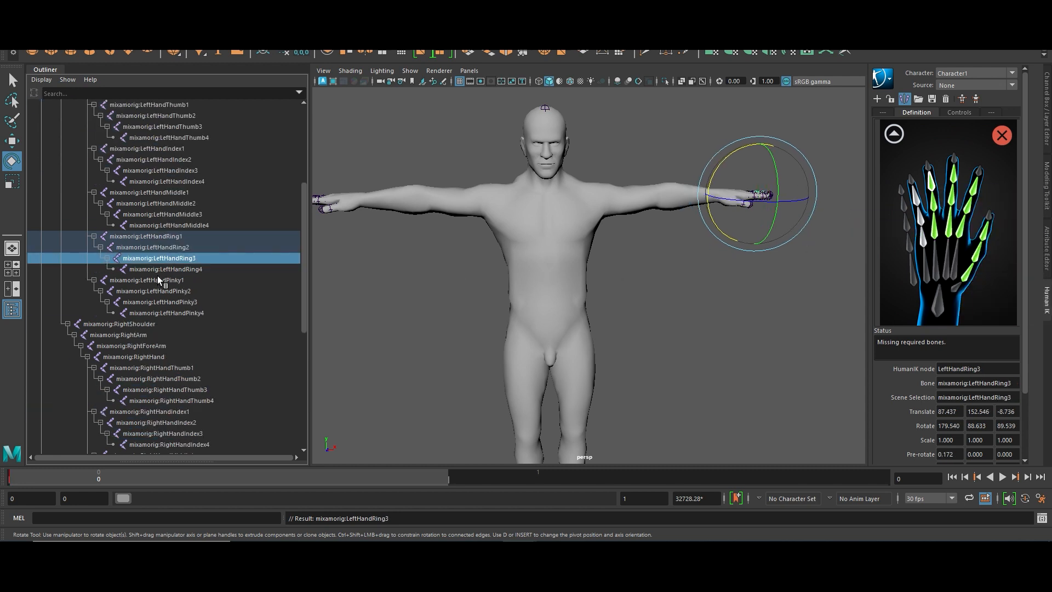
Assign the mixamorig:LeftHandPinky joints to the left hand's pinky nodes and return to the full-body view.
{"action": "right_click", "coordinate": [919, 219]}
{"action": "left_click", "coordinate": [931, 225]}
{"action": "key", "text": "Down"}
{"action": "right_click", "coordinate": [915, 197]}
{"action": "left_click", "coordinate": [926, 204]}
{"action": "left_click", "coordinate": [112, 323]}
{"action": "left_click", "coordinate": [893, 133]}
Assign mixamorig:LeftUpLeg, mixamorig:LeftLeg and mixamorig:LeftFoot to the left leg nodes, and check the foot's detail view.
{"action": "scroll", "coordinate": [88, 328], "scroll_direction": "down", "scroll_amount": 5}
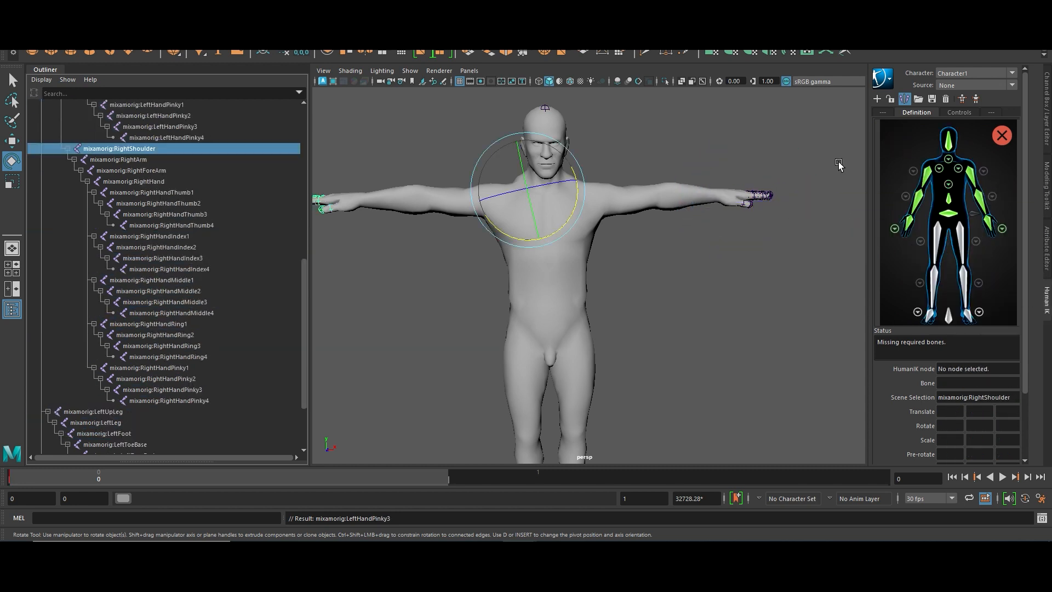
{"action": "scroll", "coordinate": [230, 334], "scroll_direction": "down", "scroll_amount": 5}
{"action": "left_click", "coordinate": [206, 324]}
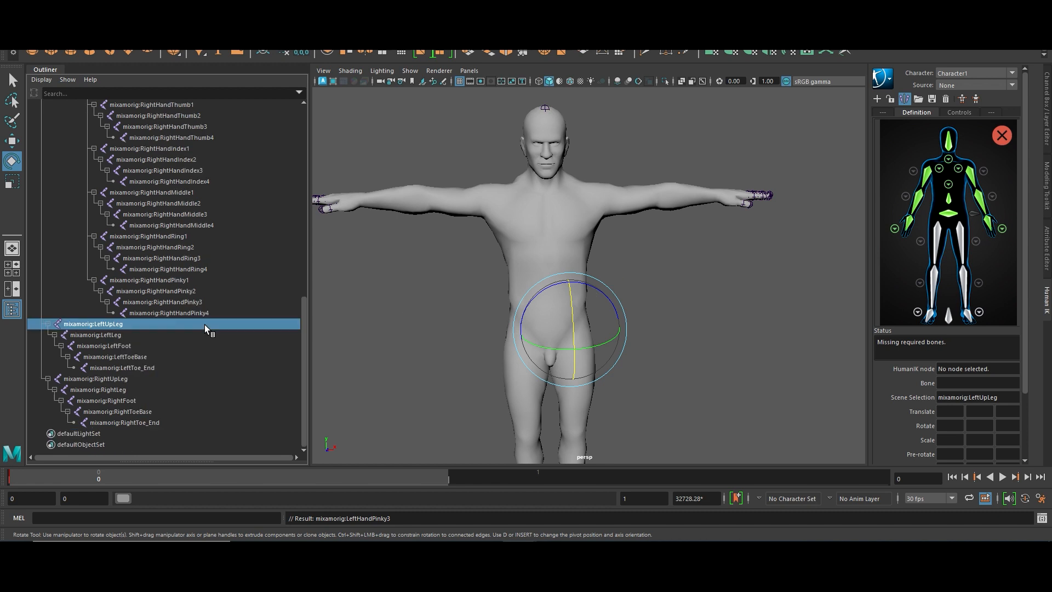
{"action": "right_click", "coordinate": [958, 230]}
{"action": "left_click", "coordinate": [971, 237]}
{"action": "key", "text": "Down"}
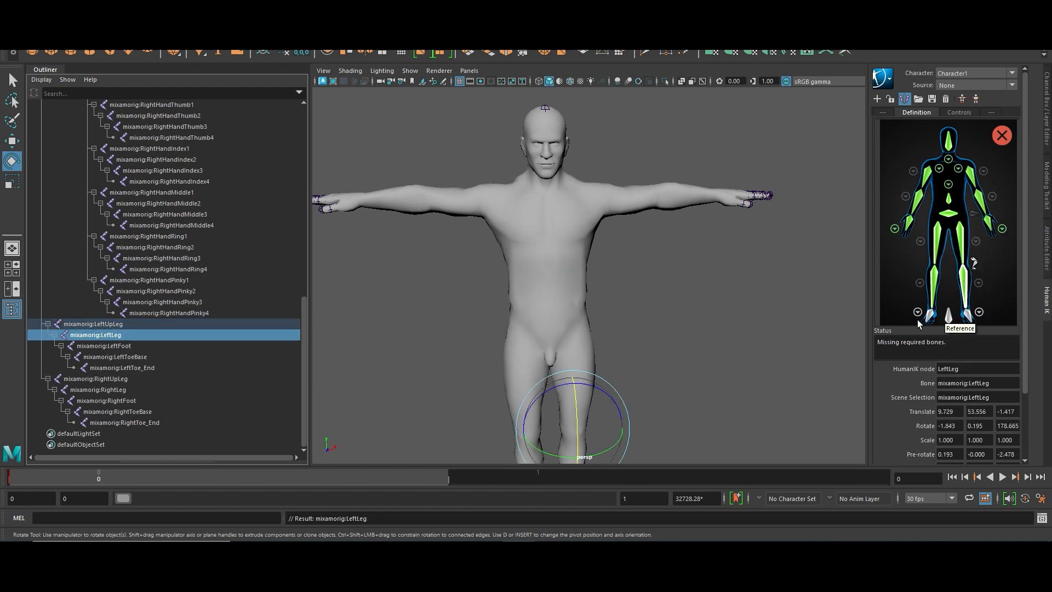
{"action": "left_click", "coordinate": [104, 346]}
{"action": "right_click", "coordinate": [962, 313]}
{"action": "left_click", "coordinate": [969, 320]}
{"action": "left_click", "coordinate": [127, 357]}
{"action": "left_click", "coordinate": [979, 311]}
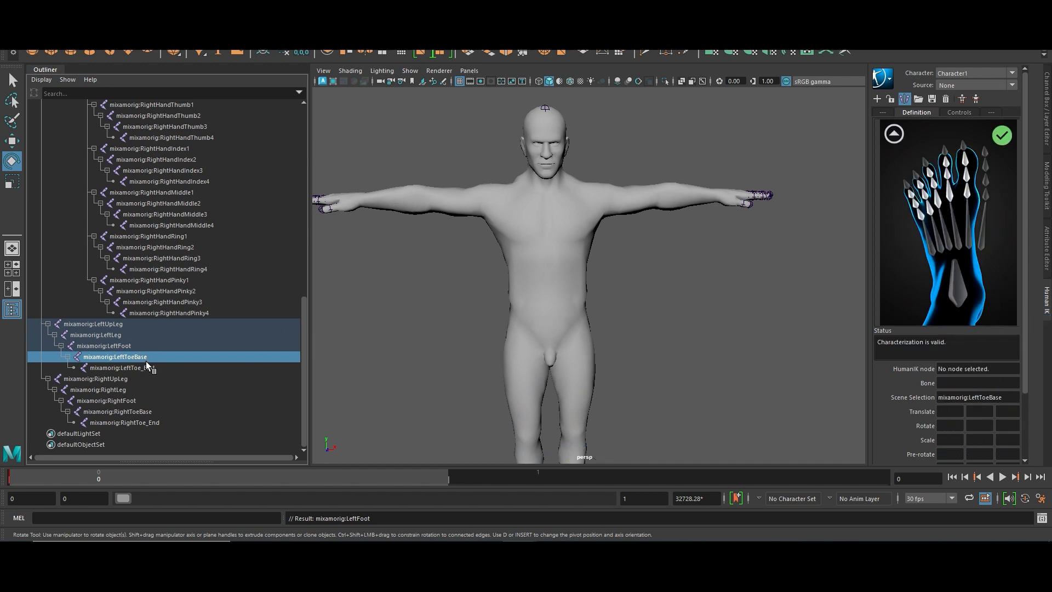
{"action": "left_click", "coordinate": [894, 134]}
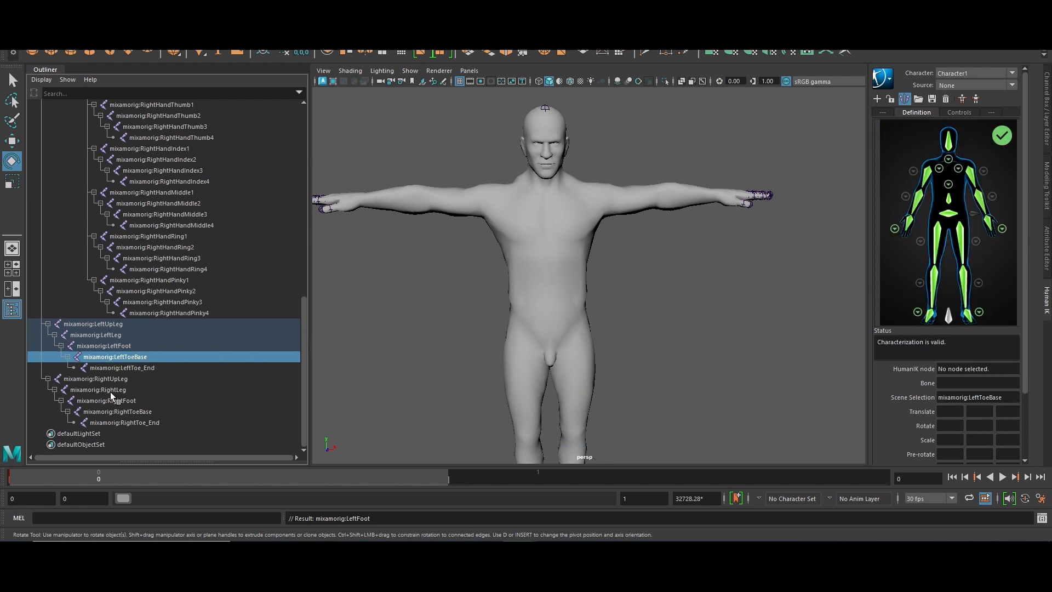
Save the skeleton definition as a template named mixamo_skeleton and collapse the mixamorig:Hips hierarchy.
{"action": "scroll", "coordinate": [107, 337], "scroll_direction": "up", "scroll_amount": 12}
{"action": "left_click", "coordinate": [932, 99]}
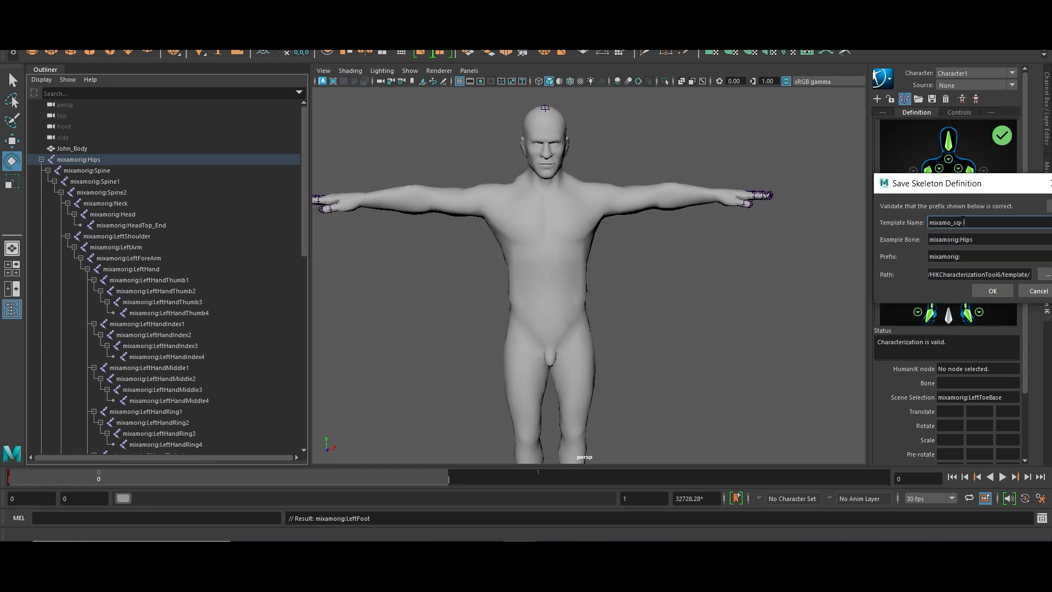
{"action": "left_click_drag", "start_coordinate": [988, 185], "coordinate": [769, 193]}
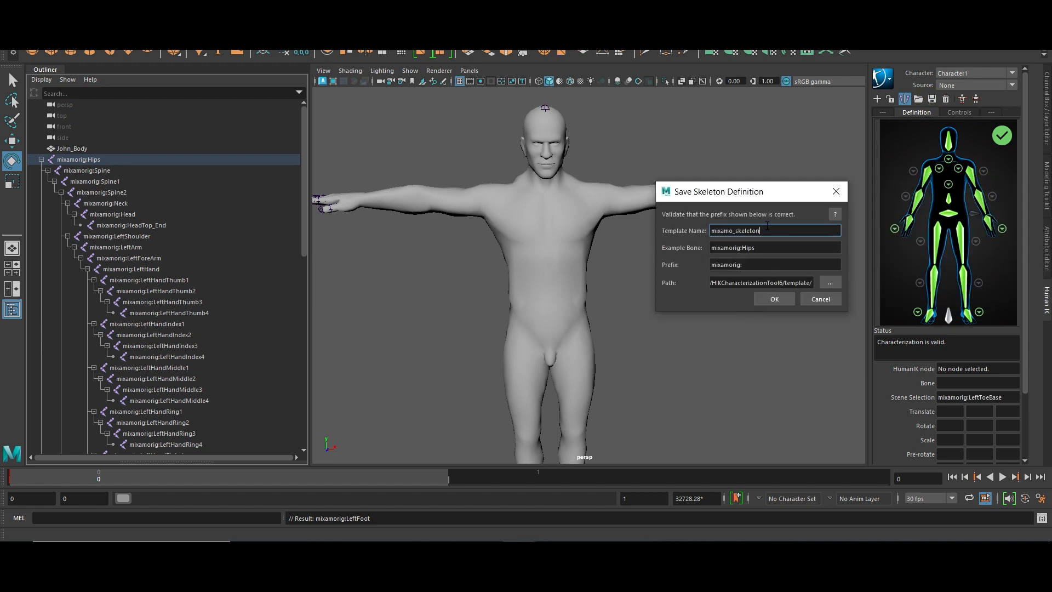
{"action": "left_click", "coordinate": [828, 281]}
{"action": "key", "text": "Escape"}
{"action": "left_click", "coordinate": [768, 298]}
{"action": "left_click", "coordinate": [41, 159]}
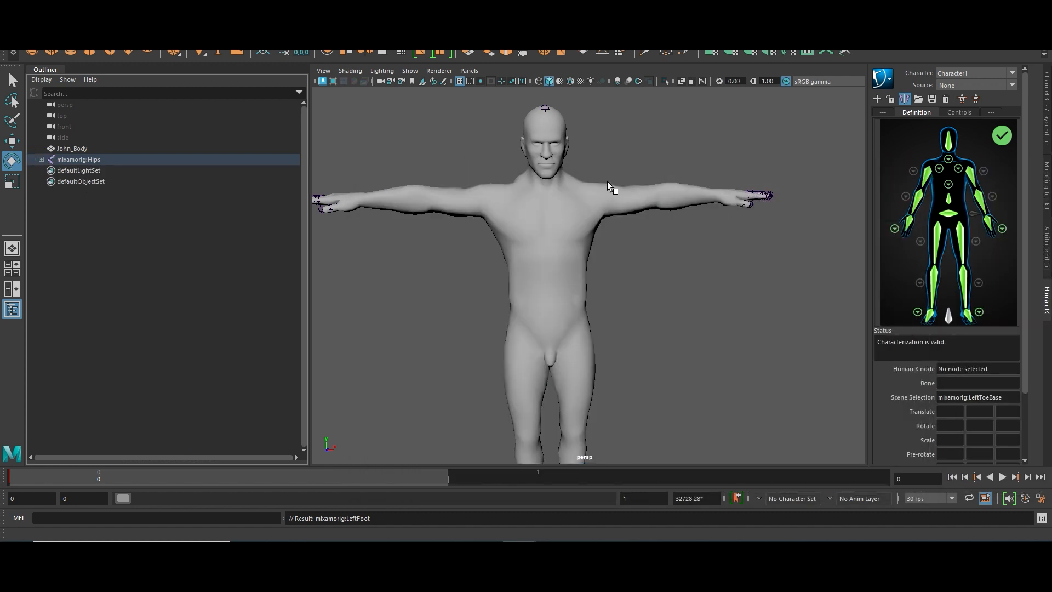
Import the Rokoko motion capture file New_Recording_1_mixamo.fbx into the scene.
{"action": "scroll", "coordinate": [610, 183], "scroll_direction": "down", "scroll_amount": 4}
{"action": "left_click", "coordinate": [969, 86]}
{"action": "left_click", "coordinate": [352, 167]}
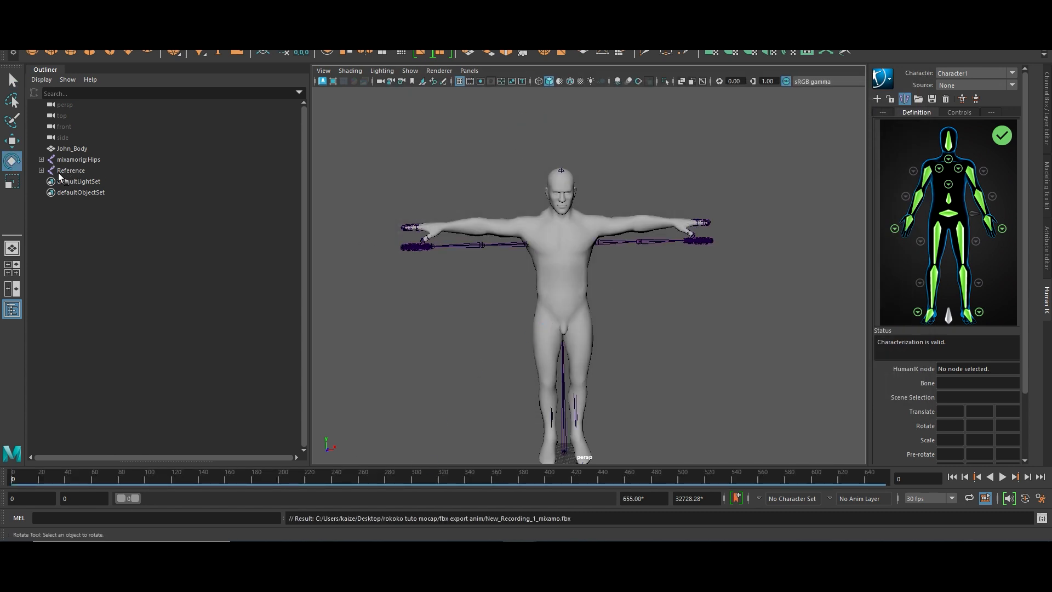
Expand the imported Reference hierarchy from Hips through the spine and left arm down to LeftHand.
{"action": "left_click", "coordinate": [41, 170]}
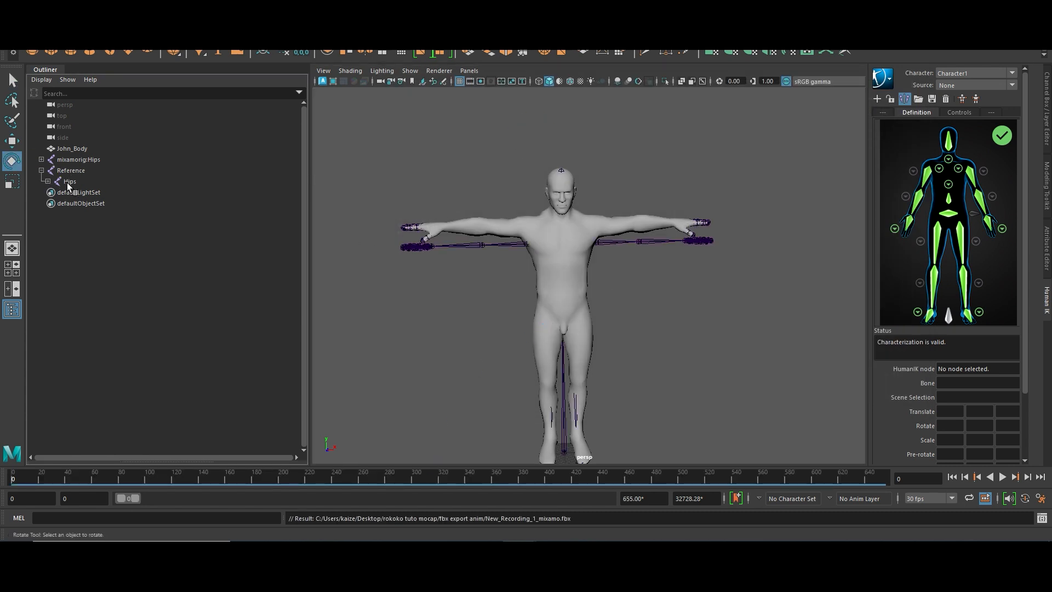
{"action": "left_click", "coordinate": [67, 183]}
{"action": "left_click", "coordinate": [47, 181]}
{"action": "left_click", "coordinate": [54, 193]}
{"action": "left_click", "coordinate": [61, 204]}
{"action": "left_click", "coordinate": [68, 215]}
{"action": "left_click", "coordinate": [74, 225]}
{"action": "left_click", "coordinate": [81, 236]}
{"action": "left_click", "coordinate": [87, 247]}
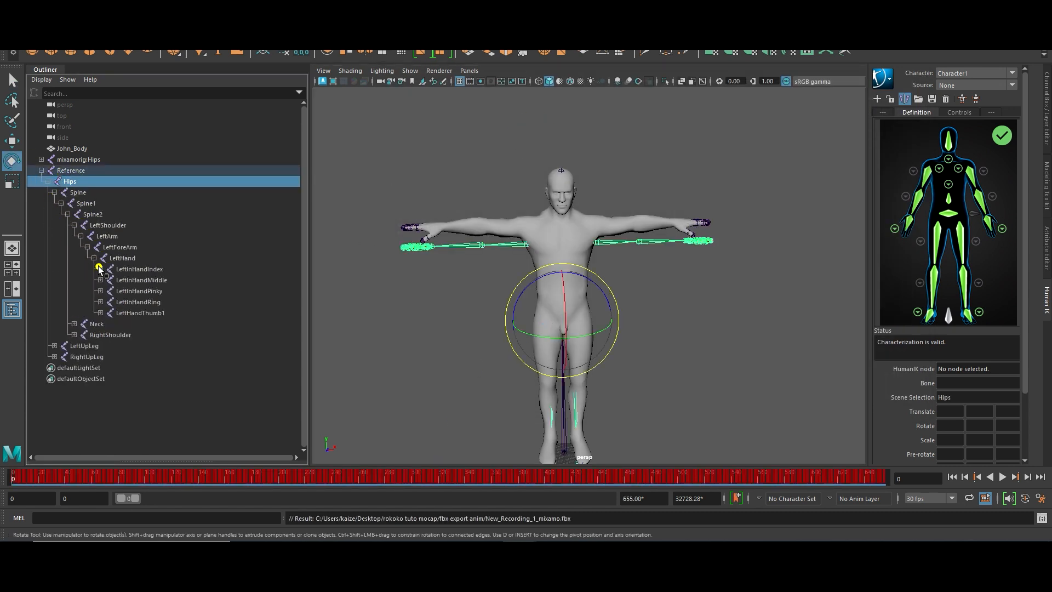
Expand all five finger chains under the imported skeleton's LeftHand, from the index finger to the thumb.
{"action": "left_click", "coordinate": [100, 269]}
{"action": "left_click", "coordinate": [107, 280]}
{"action": "left_click", "coordinate": [113, 290]}
{"action": "left_click", "coordinate": [101, 313]}
{"action": "left_click", "coordinate": [107, 323]}
{"action": "left_click", "coordinate": [113, 335]}
{"action": "left_click", "coordinate": [100, 357]}
{"action": "scroll", "coordinate": [105, 361], "scroll_direction": "down", "scroll_amount": 1}
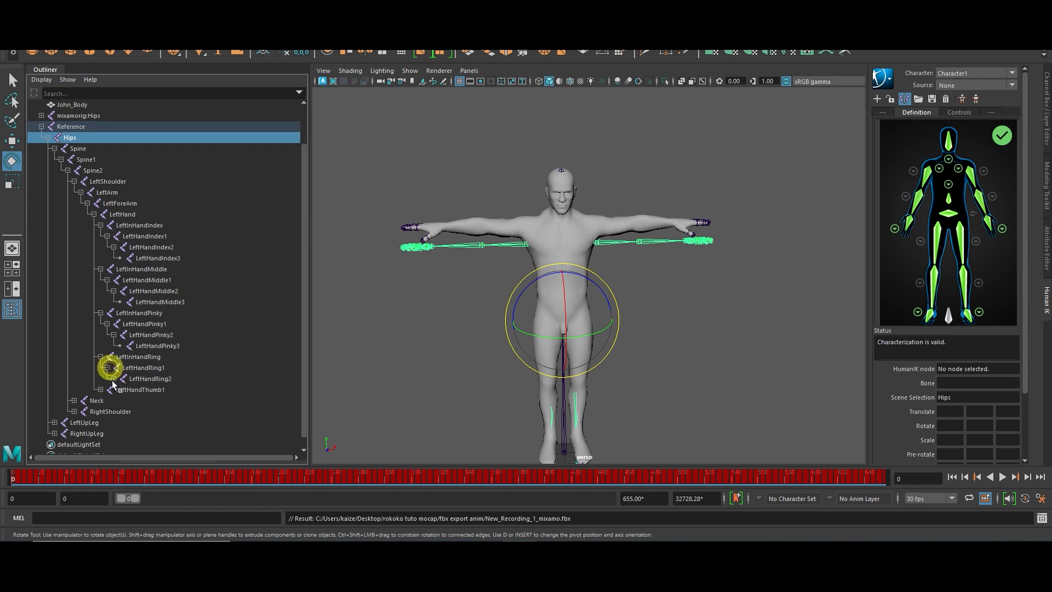
{"action": "left_click", "coordinate": [113, 378]}
{"action": "left_click", "coordinate": [100, 400]}
{"action": "left_click", "coordinate": [107, 411]}
{"action": "scroll", "coordinate": [110, 411], "scroll_direction": "down", "scroll_amount": 1}
{"action": "left_click", "coordinate": [113, 379]}
Expand the imported skeleton's Neck chain and its right arm chain from RightShoulder down to RightHand.
{"action": "left_click", "coordinate": [74, 401]}
{"action": "left_click", "coordinate": [74, 423]}
{"action": "scroll", "coordinate": [82, 417], "scroll_direction": "down", "scroll_amount": 1}
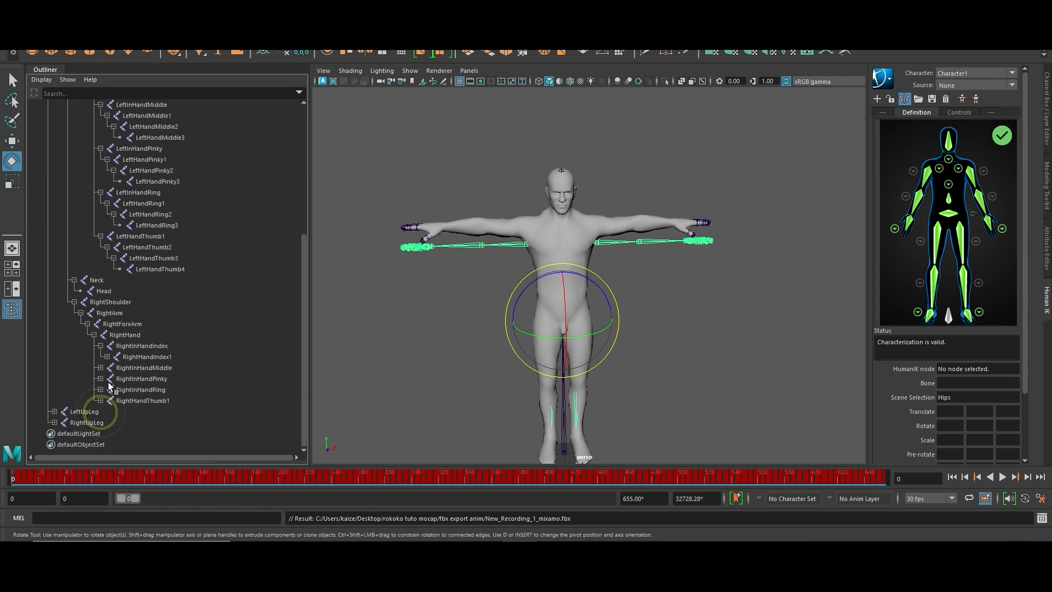
Expand the finger chains under the imported skeleton's RightHand, from the index finger to the thumb.
{"action": "left_click", "coordinate": [107, 357]}
{"action": "left_click", "coordinate": [113, 368]}
{"action": "left_click", "coordinate": [101, 389]}
{"action": "left_click", "coordinate": [107, 401]}
{"action": "scroll", "coordinate": [107, 401], "scroll_direction": "down", "scroll_amount": 1}
{"action": "left_click", "coordinate": [100, 379]}
{"action": "scroll", "coordinate": [101, 424], "scroll_direction": "down", "scroll_amount": 1}
{"action": "left_click", "coordinate": [107, 390]}
{"action": "left_click", "coordinate": [113, 400]}
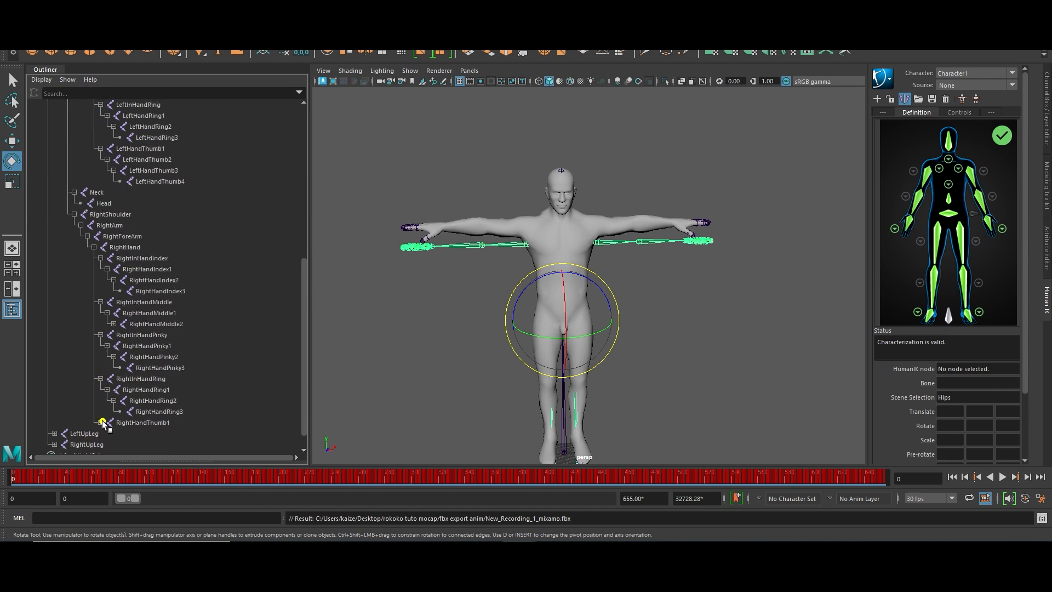
{"action": "left_click", "coordinate": [100, 423]}
{"action": "scroll", "coordinate": [104, 411], "scroll_direction": "down", "scroll_amount": 1}
{"action": "left_click", "coordinate": [107, 400]}
{"action": "left_click", "coordinate": [114, 405]}
Expand the imported skeleton's LeftUpLeg and RightUpLeg chains down to the toe base joints.
{"action": "left_click", "coordinate": [54, 412]}
{"action": "scroll", "coordinate": [53, 434], "scroll_direction": "down", "scroll_amount": 1}
{"action": "left_click", "coordinate": [61, 422]}
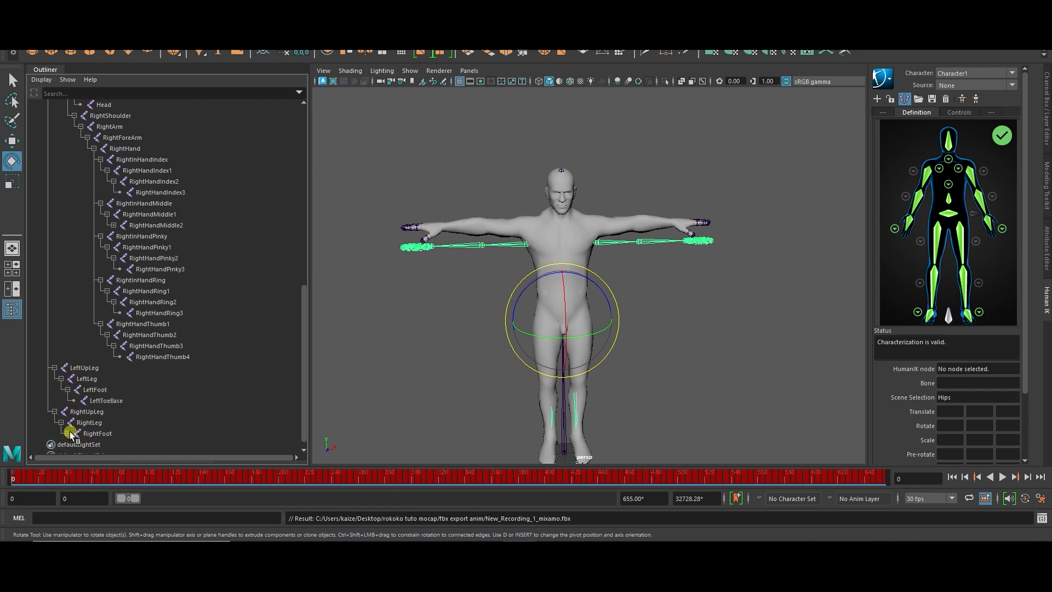
{"action": "left_click", "coordinate": [68, 433]}
Select the imported skeleton's entire joint hierarchy down to RightToeBase.
{"action": "scroll", "coordinate": [110, 317], "scroll_direction": "up", "scroll_amount": 12}
{"action": "left_click", "coordinate": [71, 181]}
{"action": "scroll", "coordinate": [110, 418], "scroll_direction": "down", "scroll_amount": 12}
{"action": "left_click", "coordinate": [98, 424], "text": "shift"}
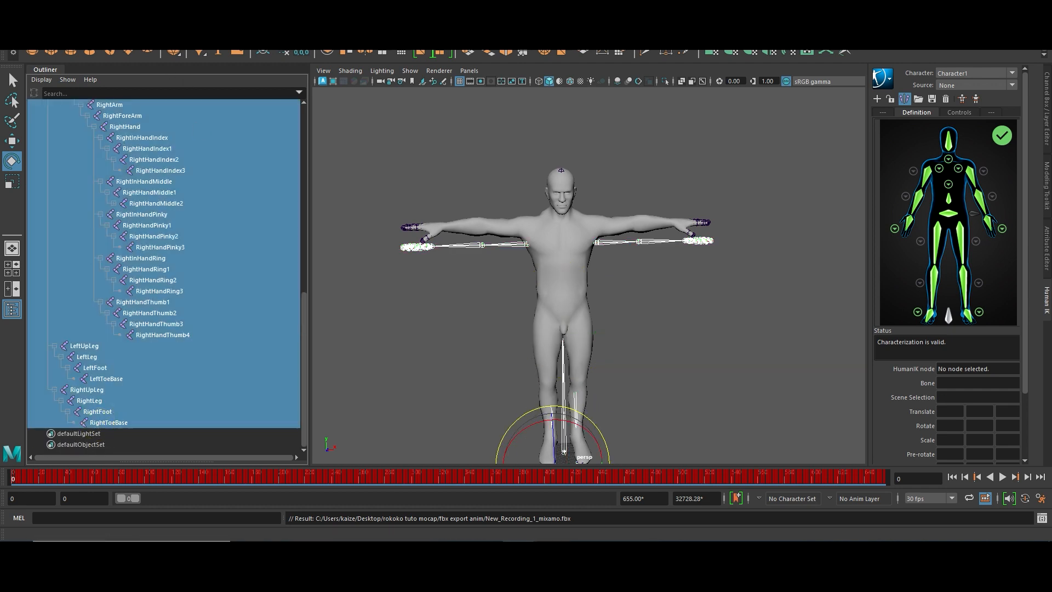
Create a namespace called Mocap and add the selected imported joints to it.
{"action": "left_click", "coordinate": [161, 15]}
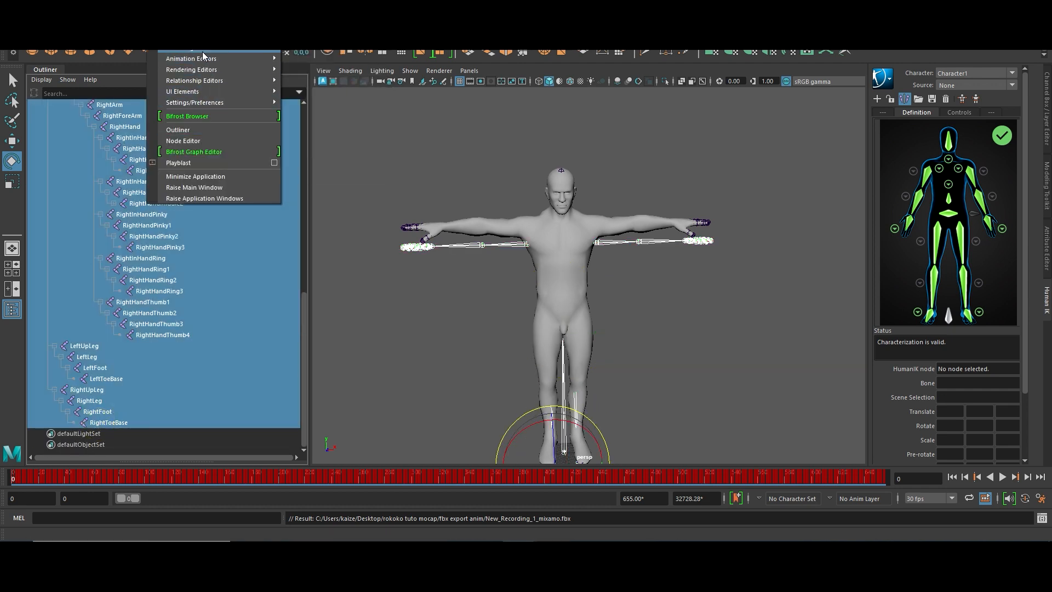
{"action": "mouse_move", "coordinate": [191, 37]}
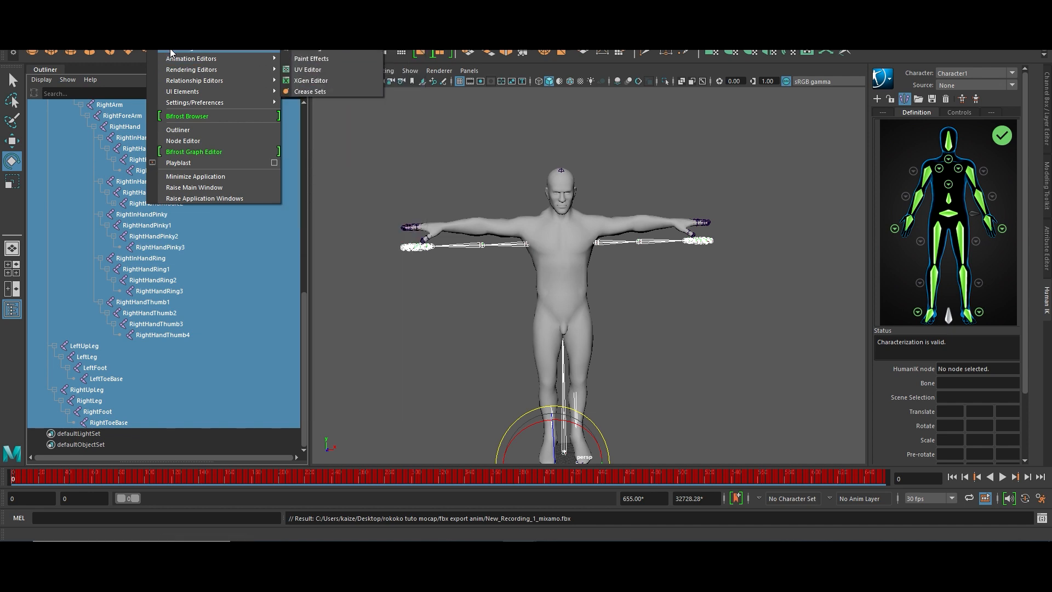
{"action": "left_click", "coordinate": [416, 204]}
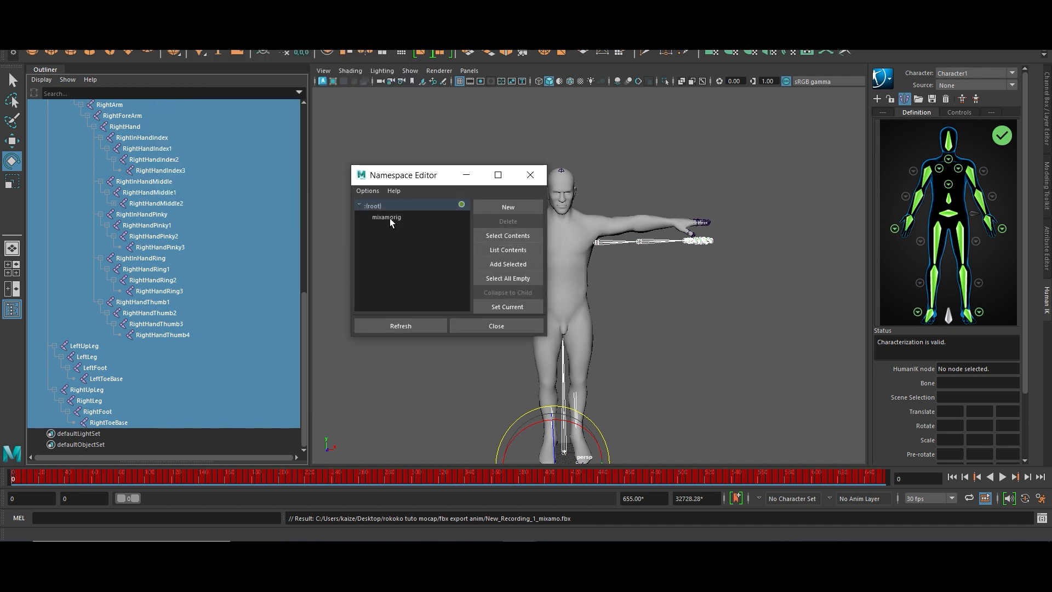
{"action": "left_click", "coordinate": [508, 207]}
{"action": "double_click", "coordinate": [397, 217]}
{"action": "type", "text": "Mocap"}
{"action": "left_click", "coordinate": [512, 280]}
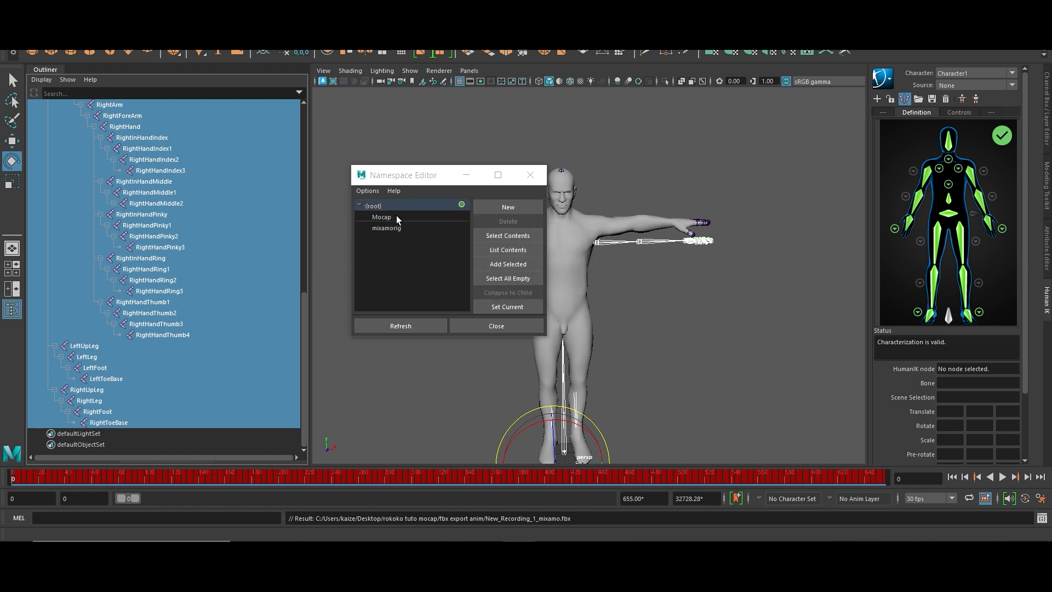
{"action": "left_click", "coordinate": [508, 264]}
{"action": "left_click", "coordinate": [496, 326]}
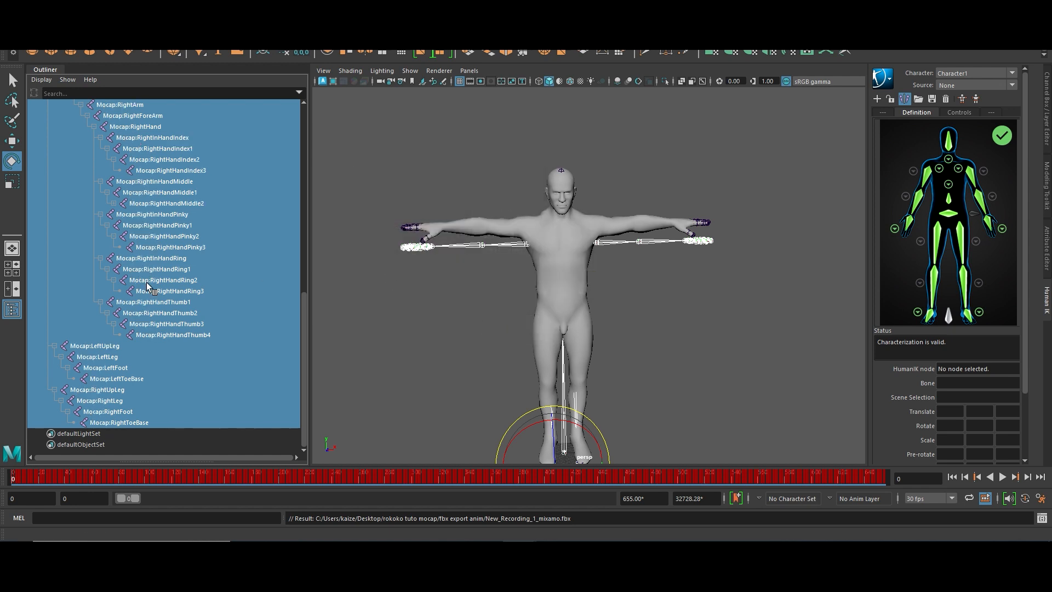
Create a new HumanIK character definition for the Mocap skeleton.
{"action": "left_click", "coordinate": [954, 84]}
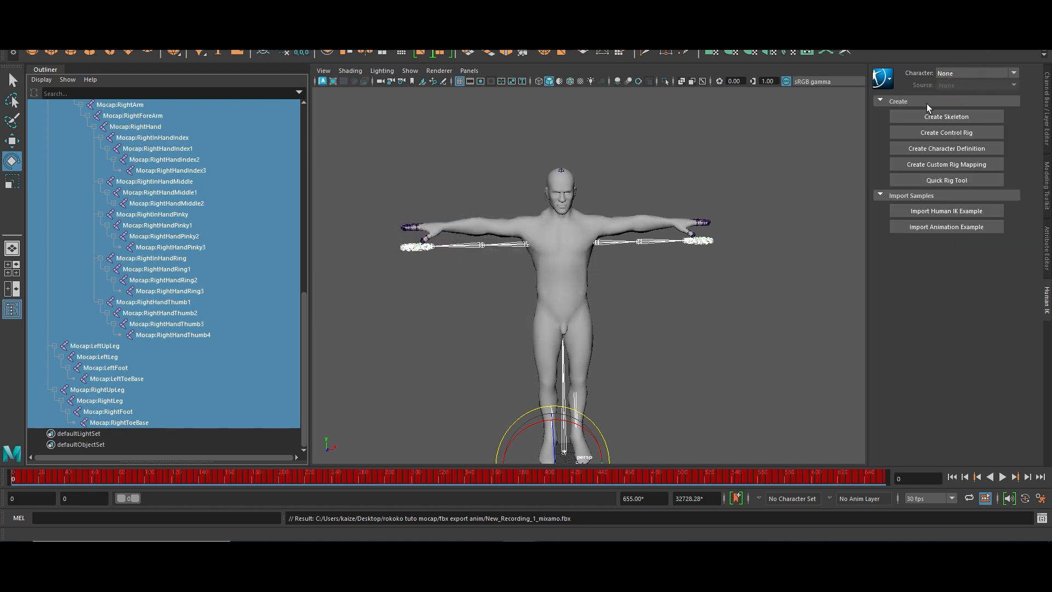
{"action": "left_click", "coordinate": [936, 146]}
{"action": "scroll", "coordinate": [81, 203], "scroll_direction": "up", "scroll_amount": 12}
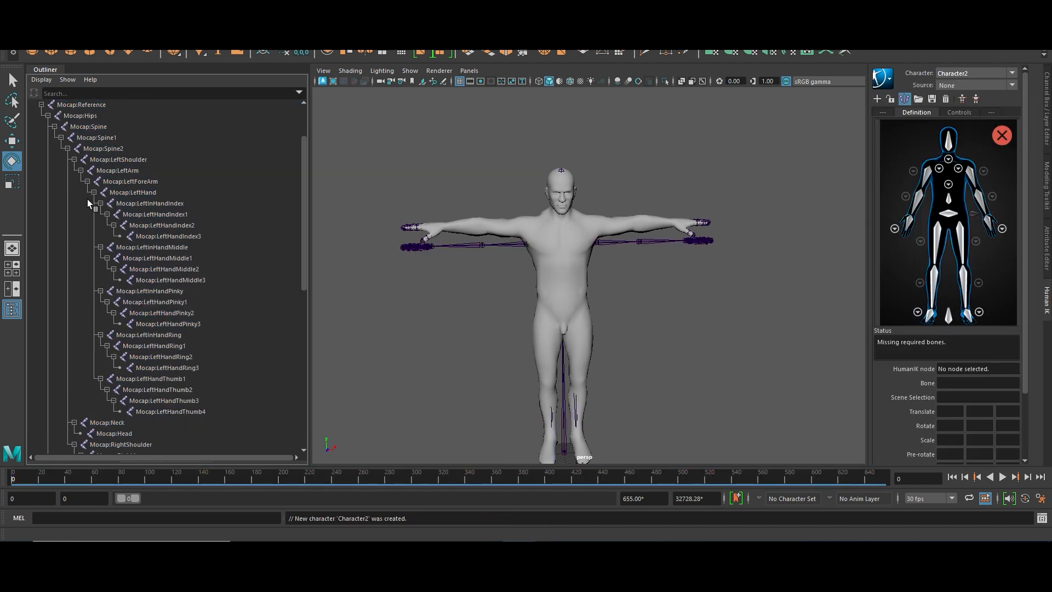
Load the HIK skeleton definition template onto Character2, using Mocap:Hips as the selected joint.
{"action": "left_click", "coordinate": [95, 181]}
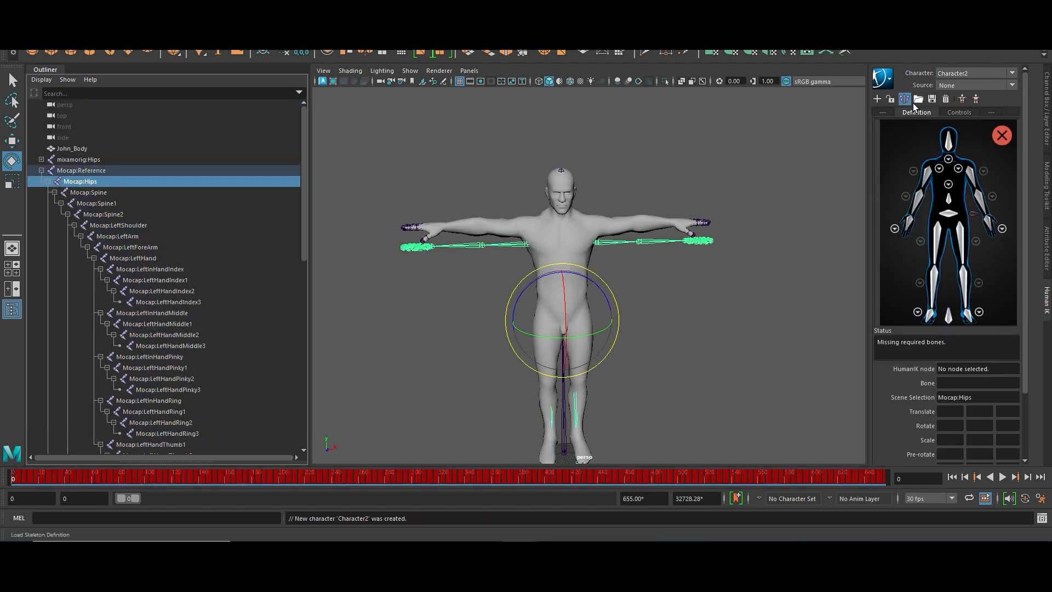
{"action": "left_click", "coordinate": [914, 102]}
{"action": "left_click", "coordinate": [959, 247]}
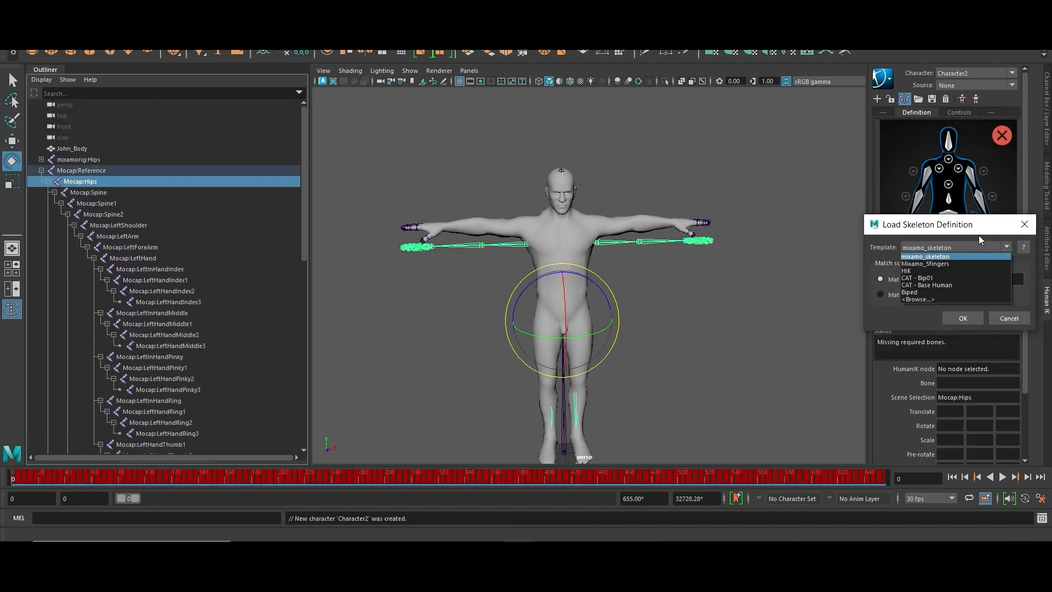
{"action": "left_click", "coordinate": [955, 271]}
{"action": "left_click", "coordinate": [964, 318]}
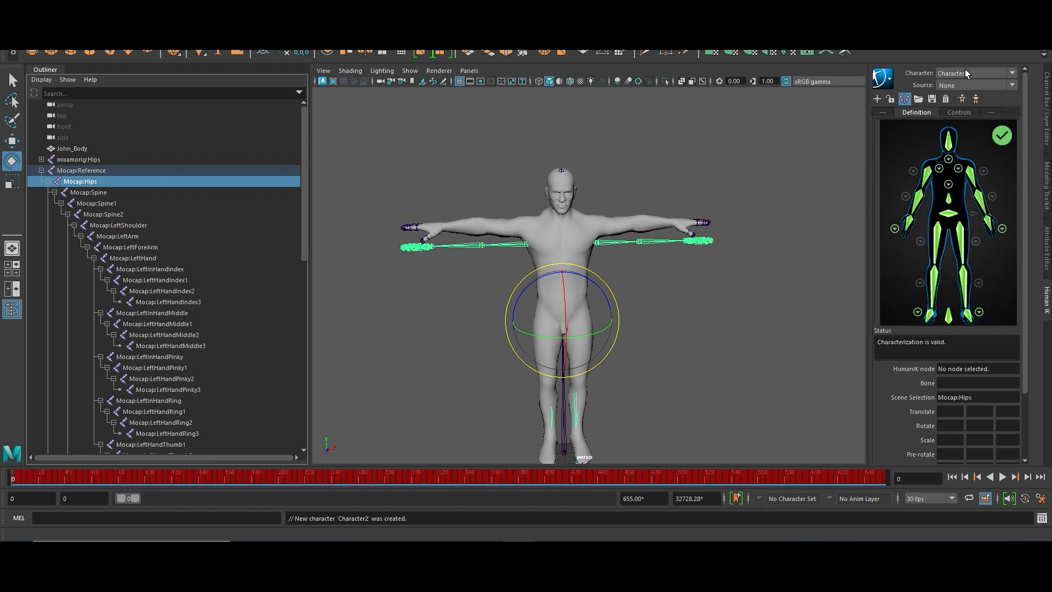
Set the animation end frame to 655.
{"action": "type", "text": "5"}
{"action": "key", "text": "Return"}
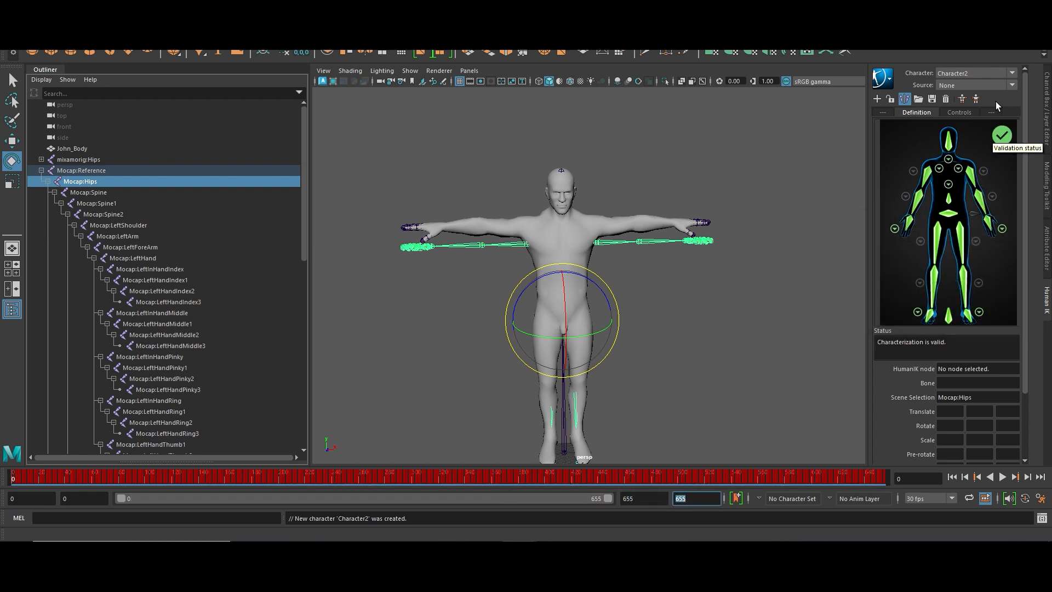
Set Character2 as the HumanIK source of Character1 and collapse the Mocap:Reference hierarchy.
{"action": "left_click", "coordinate": [950, 87]}
{"action": "left_click", "coordinate": [953, 96]}
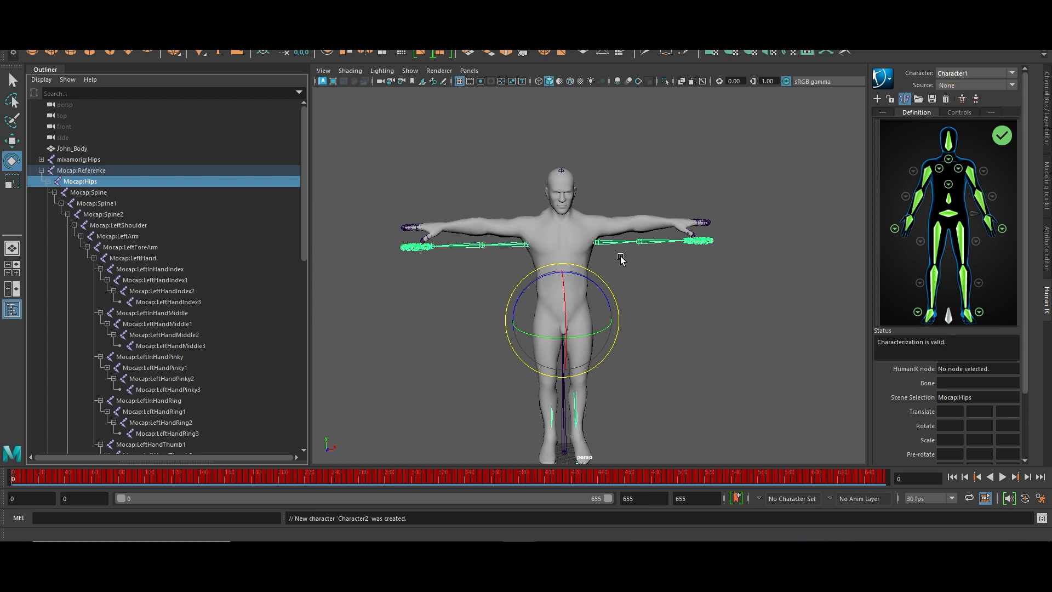
{"action": "left_click", "coordinate": [975, 85]}
{"action": "left_click", "coordinate": [961, 114]}
{"action": "left_click", "coordinate": [41, 171]}
{"action": "left_click", "coordinate": [496, 287]}
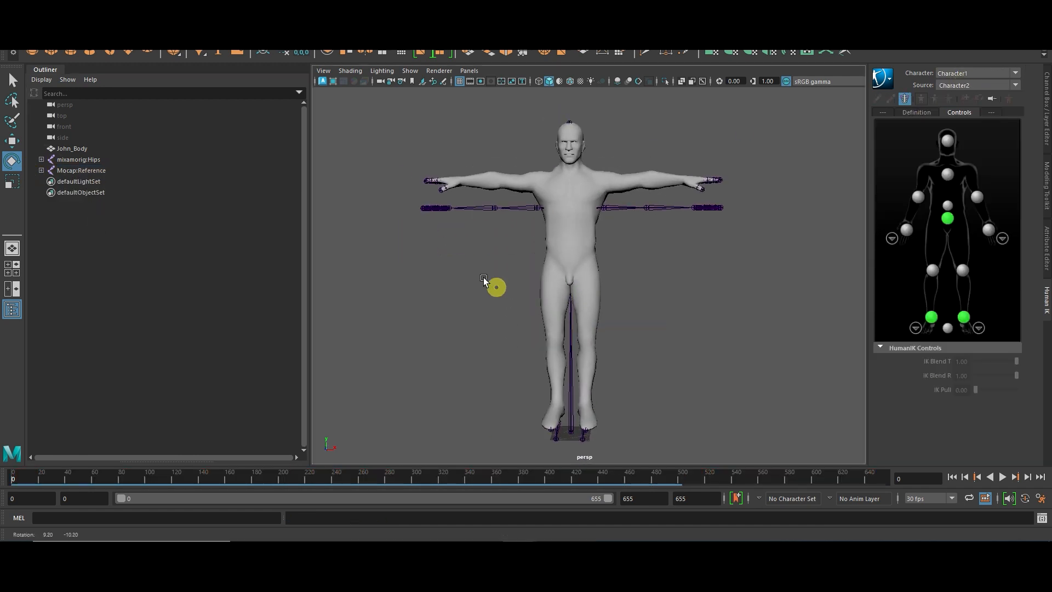
Play the retargeted animation and examine the character against the Mocap skeleton from different angles.
{"action": "left_click", "coordinate": [11, 479]}
{"action": "left_click", "coordinate": [1002, 477]}
{"action": "left_click", "coordinate": [1002, 476]}
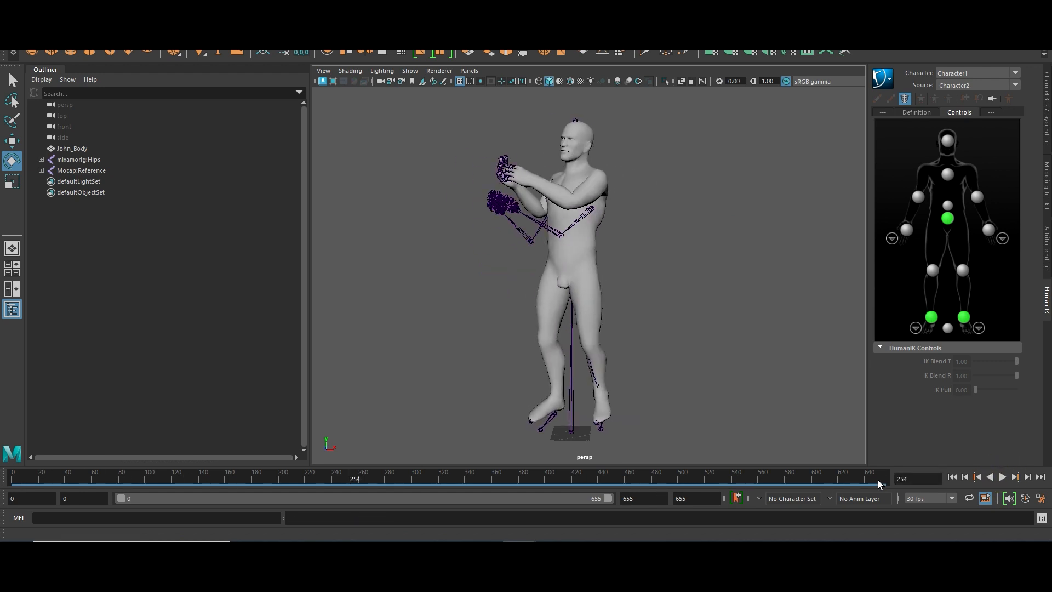
{"action": "right_click", "coordinate": [880, 481]}
{"action": "mouse_move", "coordinate": [933, 378]}
{"action": "left_click", "coordinate": [779, 405]}
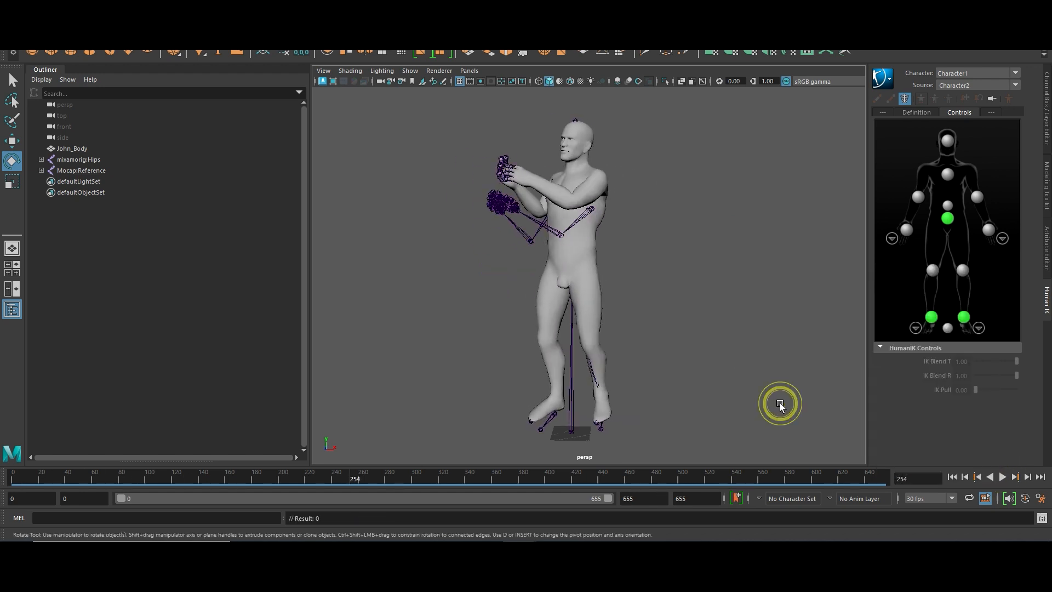
{"action": "right_click", "coordinate": [851, 480]}
{"action": "left_click", "coordinate": [1002, 476]}
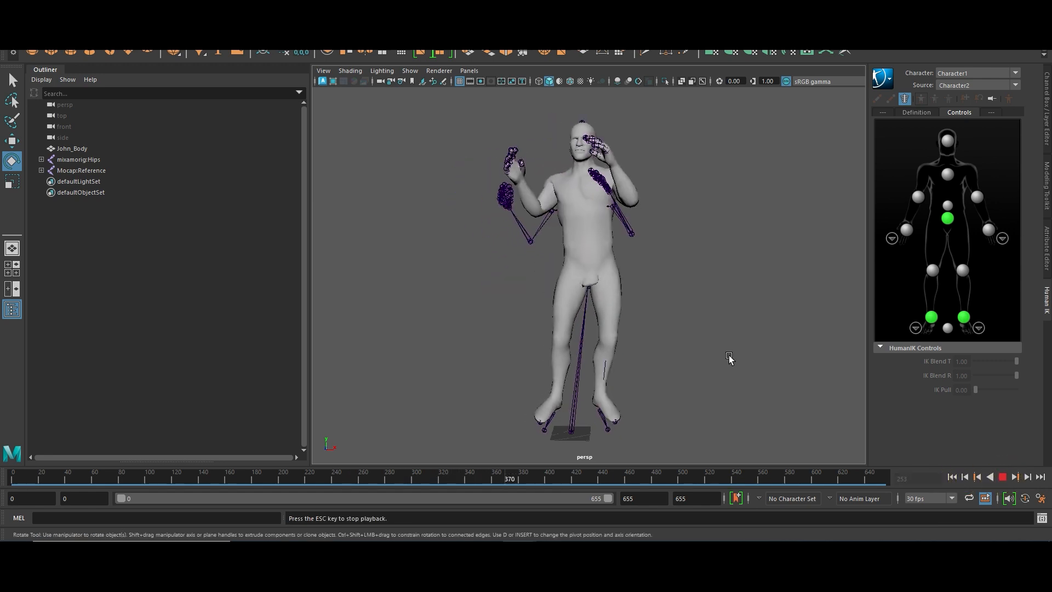
{"action": "left_click", "coordinate": [1002, 477]}
{"action": "middle_click_drag", "start_coordinate": [465, 247], "coordinate": [465, 279], "text": "alt"}
{"action": "left_click_drag", "start_coordinate": [465, 279], "coordinate": [559, 274], "text": "alt"}
{"action": "scroll", "coordinate": [562, 143], "scroll_direction": "up", "scroll_amount": 3}
{"action": "scroll", "coordinate": [653, 255], "scroll_direction": "down", "scroll_amount": 3}
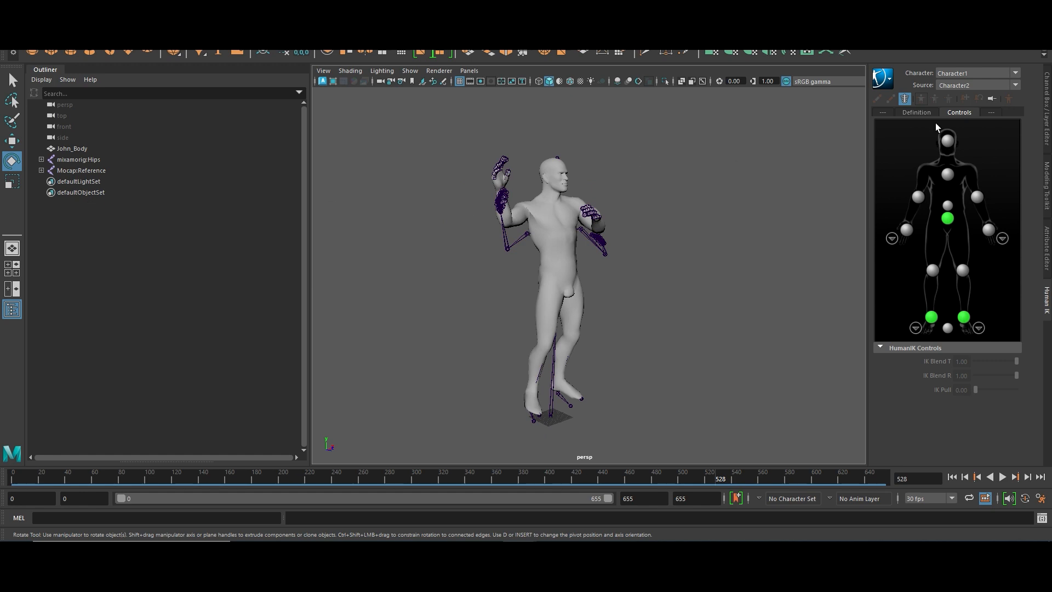
Display the animation layers and select the whole Mocap hierarchy from Mocap:Reference down to Mocap:RightToeBase.
{"action": "key", "text": "ctrl+a"}
{"action": "key", "text": "ctrl+a"}
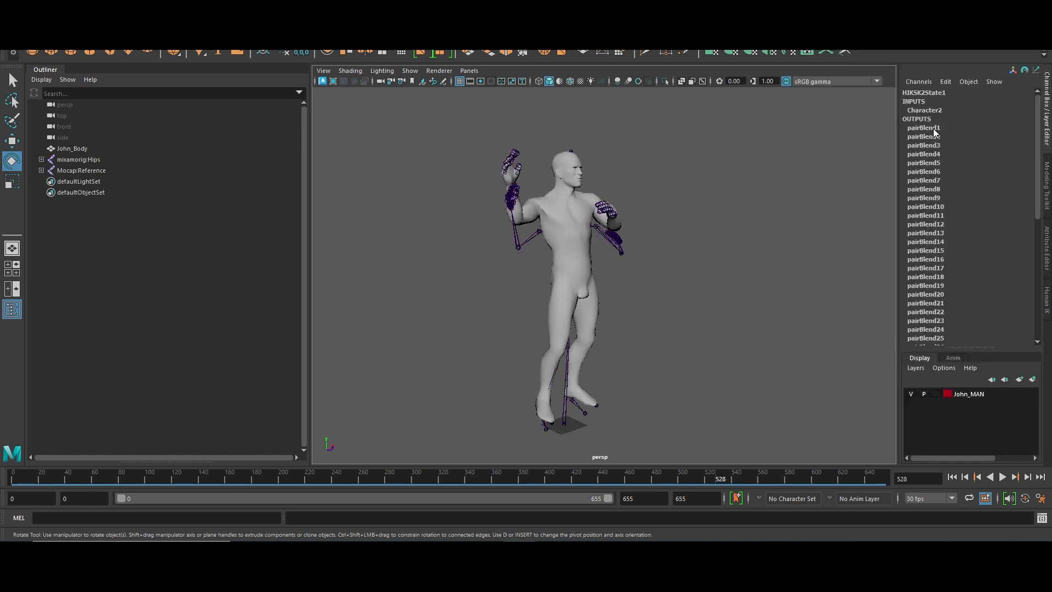
{"action": "left_click", "coordinate": [953, 358]}
{"action": "left_click", "coordinate": [41, 170], "text": "shift"}
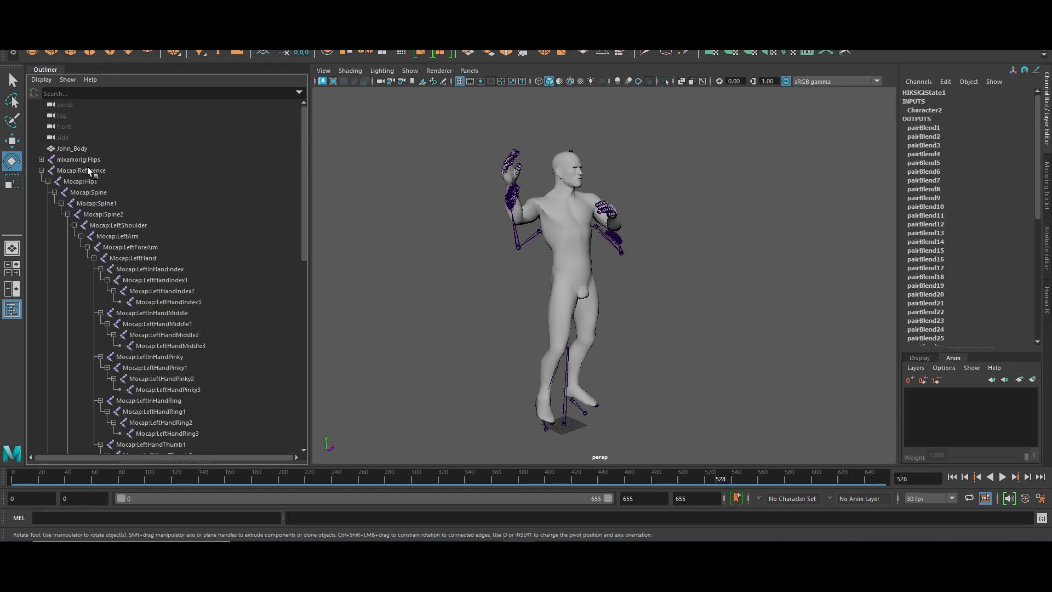
{"action": "left_click", "coordinate": [87, 169]}
{"action": "scroll", "coordinate": [113, 219], "scroll_direction": "down", "scroll_amount": 15}
{"action": "left_click", "coordinate": [138, 419], "text": "shift"}
Create an animation layer from the selected Mocap joints.
{"action": "left_click_drag", "start_coordinate": [603, 274], "coordinate": [628, 283], "text": "alt"}
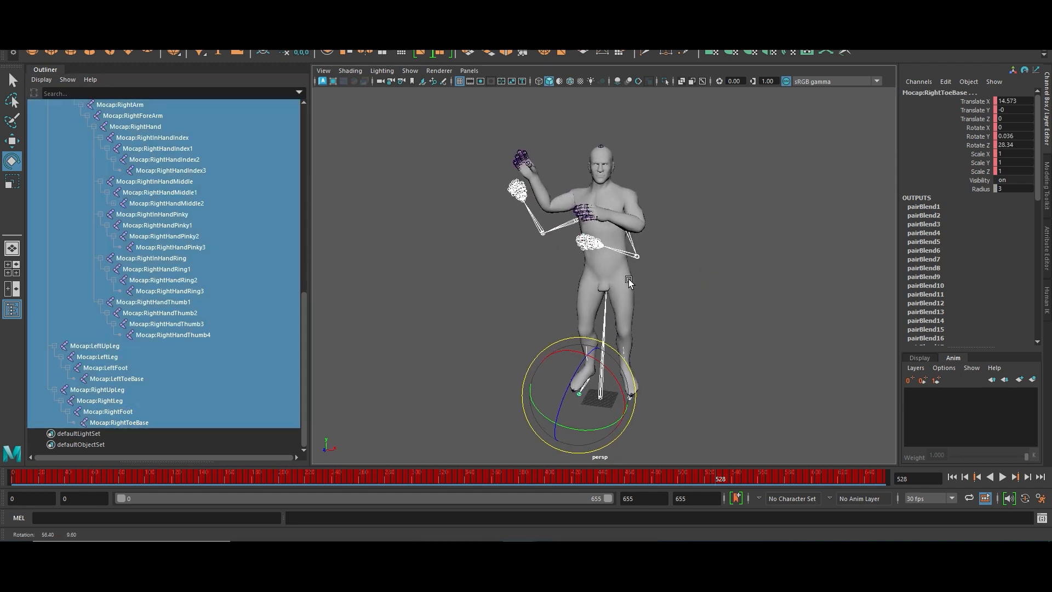
{"action": "right_click_drag", "start_coordinate": [629, 283], "coordinate": [655, 288], "text": "alt"}
{"action": "middle_click_drag", "start_coordinate": [655, 288], "coordinate": [625, 243], "text": "alt"}
{"action": "left_click", "coordinate": [1032, 379]}
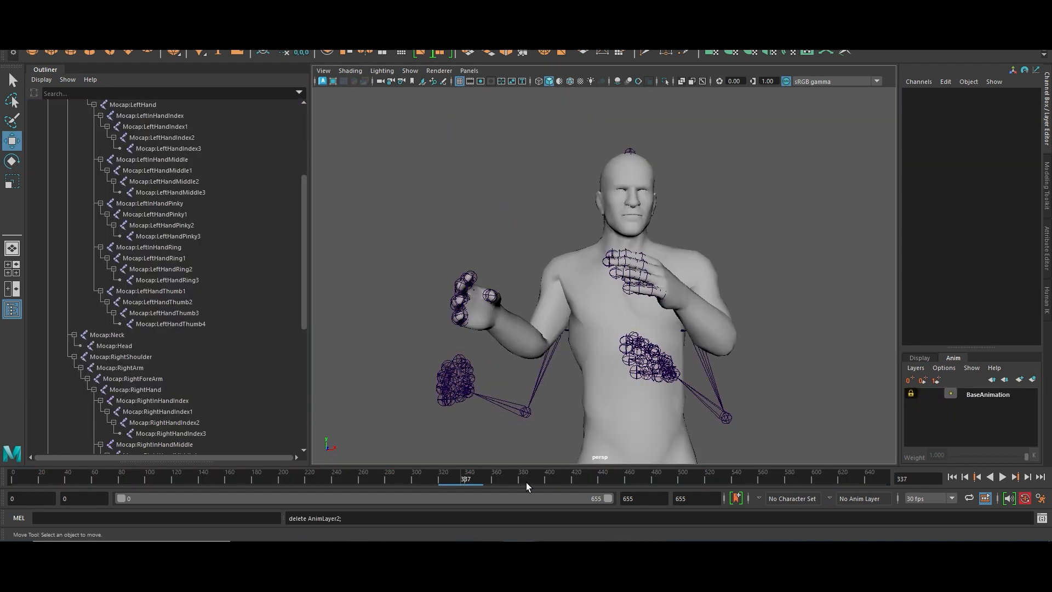
Play the animation from the first frame, stop it and return to frame 0.
{"action": "left_click", "coordinate": [952, 476]}
{"action": "left_click", "coordinate": [1001, 477]}
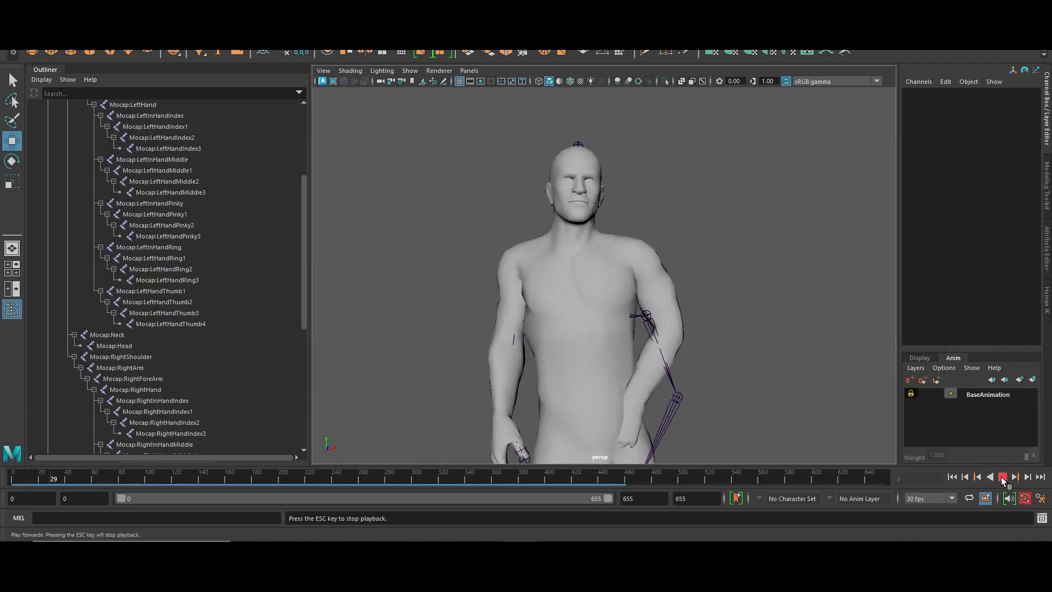
{"action": "left_click", "coordinate": [1002, 477]}
{"action": "left_click", "coordinate": [952, 477]}
Bring up the HumanIK settings of Character1 and select the character's mixamorig:Hips joint.
{"action": "scroll", "coordinate": [102, 217], "scroll_direction": "up", "scroll_amount": 5}
{"action": "left_click", "coordinate": [1047, 296]}
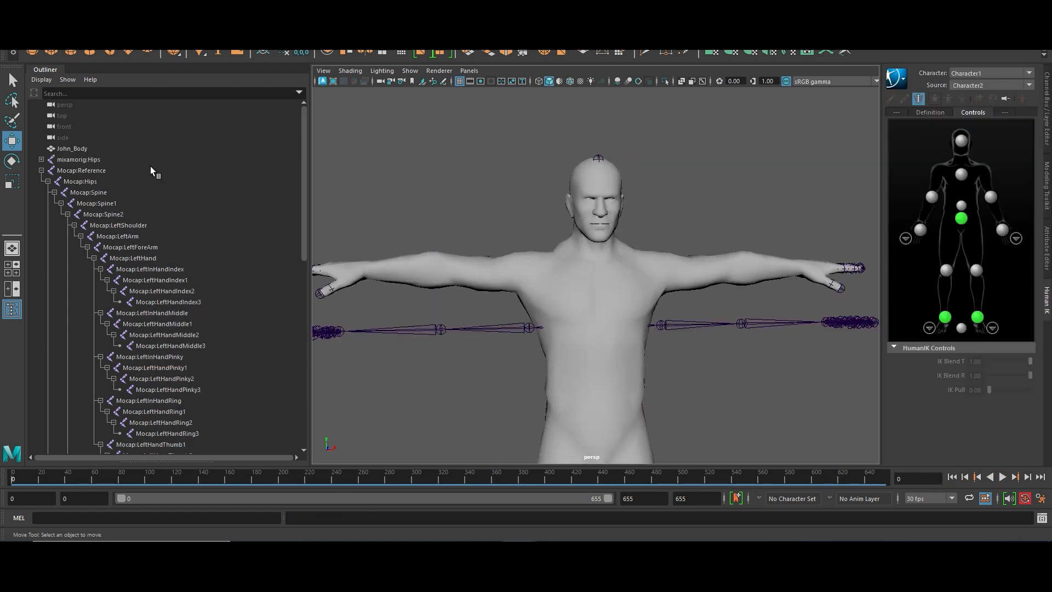
{"action": "left_click", "coordinate": [64, 181]}
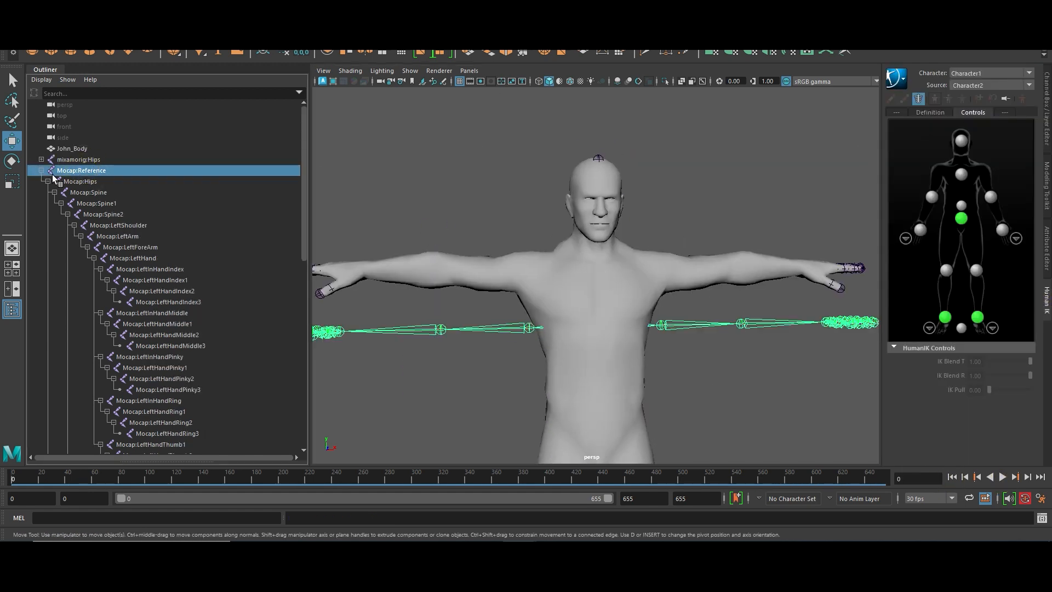
{"action": "left_click", "coordinate": [975, 86]}
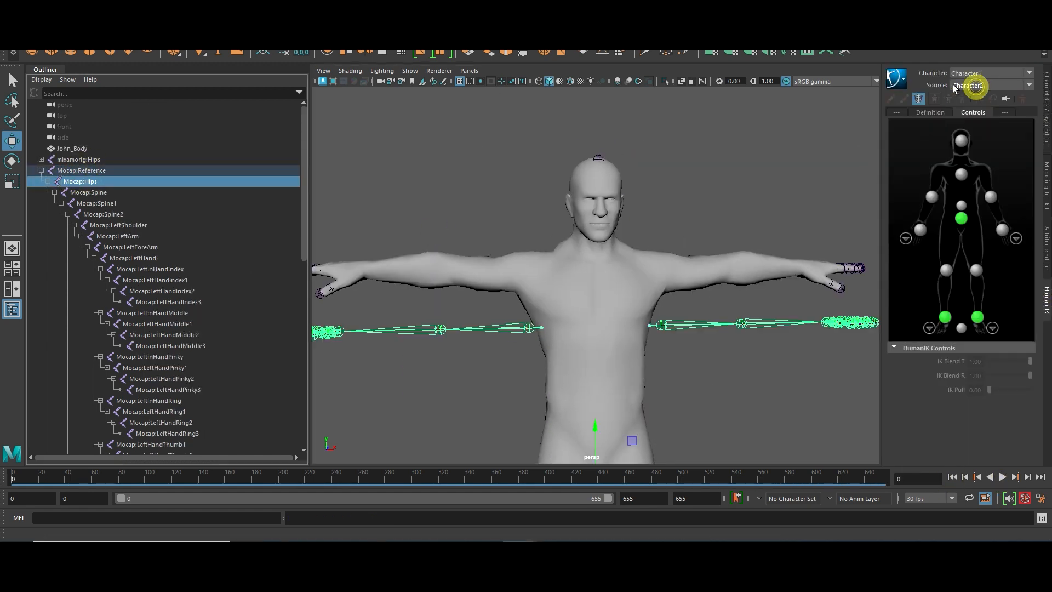
{"action": "left_click", "coordinate": [78, 159]}
Bake Character1's retargeted motion to a HumanIK control rig.
{"action": "left_click", "coordinate": [897, 77]}
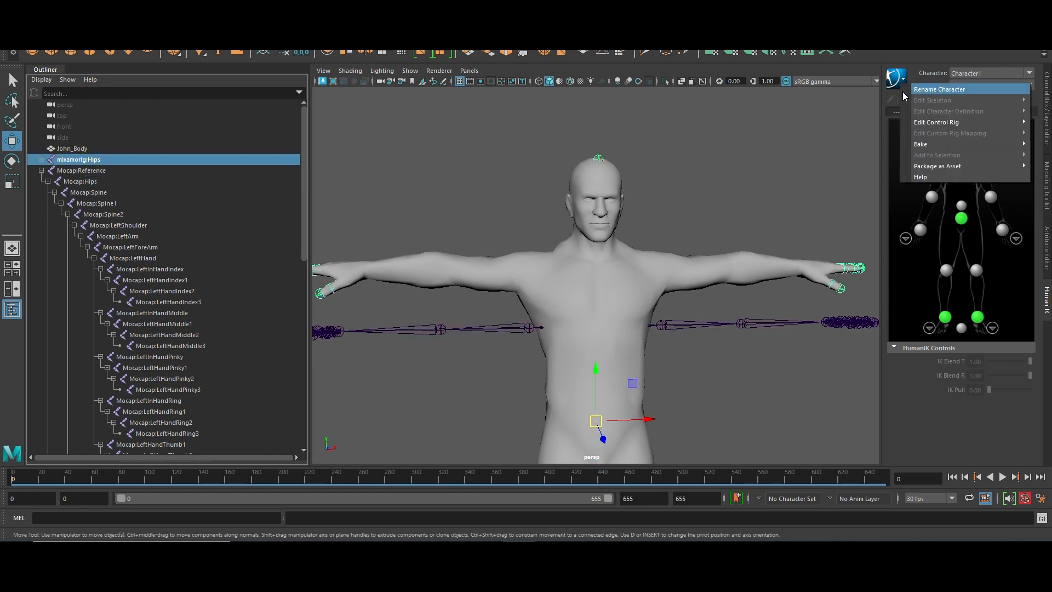
{"action": "mouse_move", "coordinate": [928, 147]}
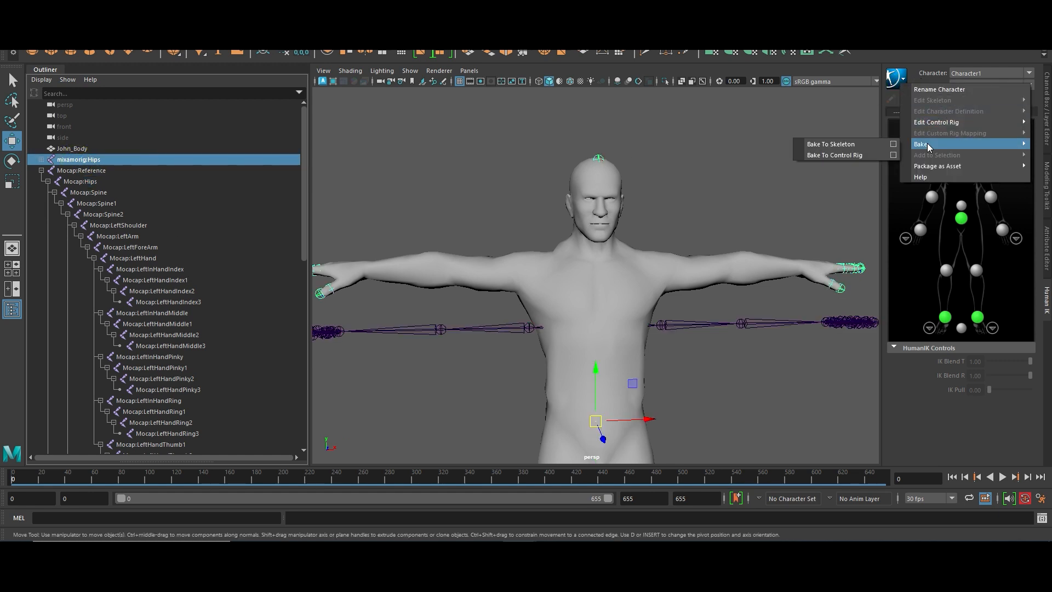
{"action": "left_click", "coordinate": [891, 155]}
{"action": "left_click", "coordinate": [638, 178]}
{"action": "left_click", "coordinate": [897, 78]}
{"action": "mouse_move", "coordinate": [926, 147]}
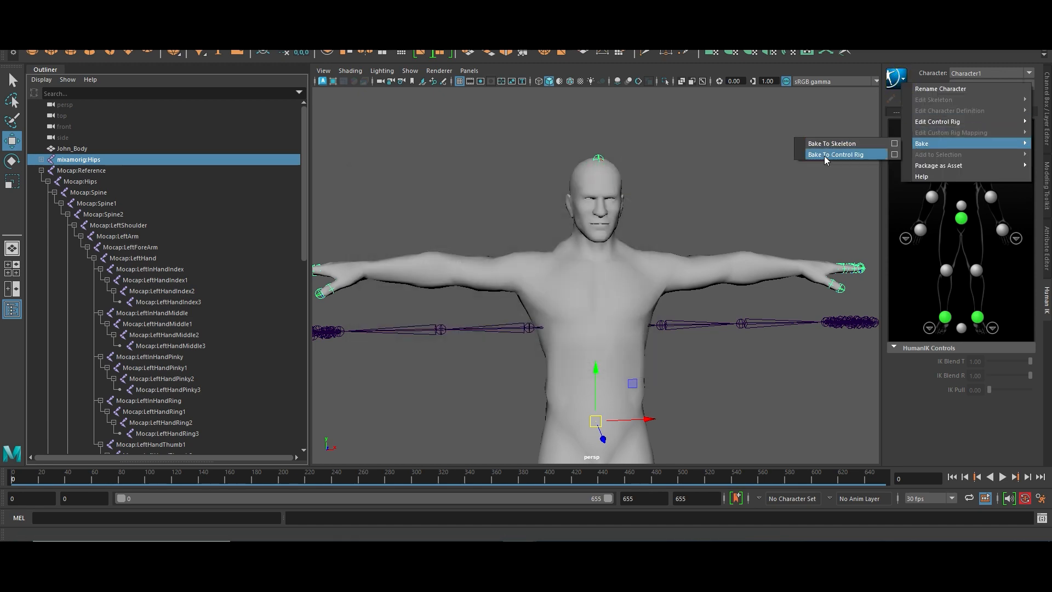
{"action": "left_click", "coordinate": [824, 158]}
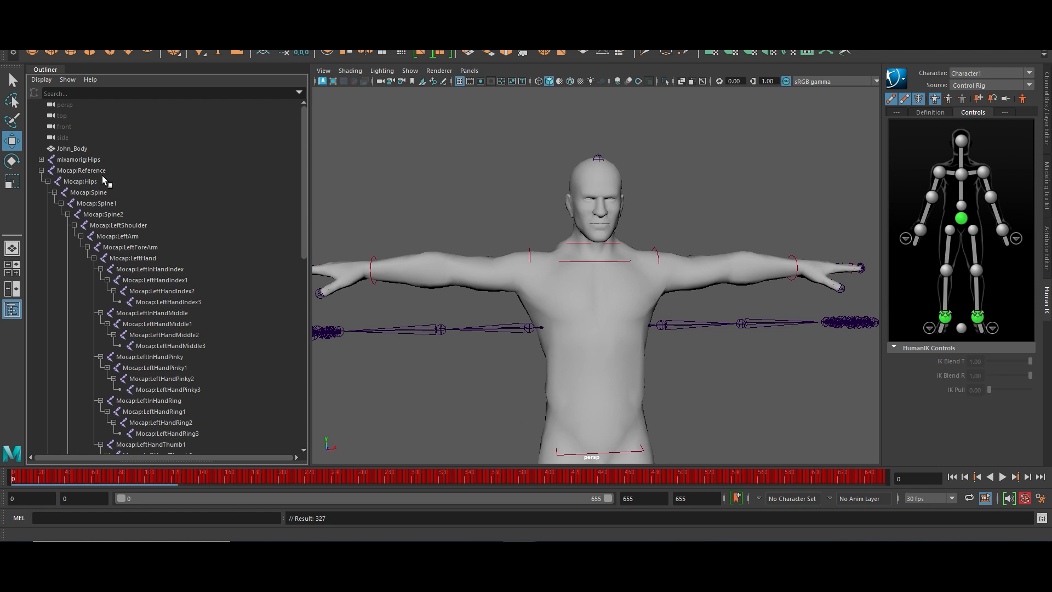
Delete the Mocap:Reference skeleton from the scene.
{"action": "left_click", "coordinate": [77, 170]}
{"action": "left_click", "coordinate": [78, 159]}
{"action": "left_click", "coordinate": [81, 170]}
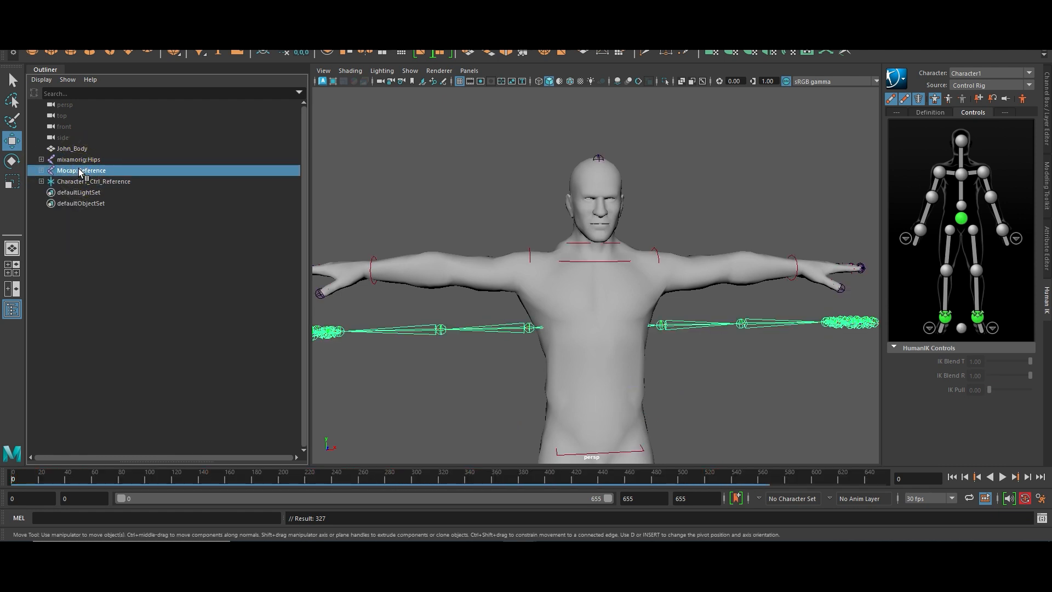
{"action": "key", "text": "Delete"}
Play and scrub through the baked control rig animation, and return to frame 0.
{"action": "key", "text": "alt+v"}
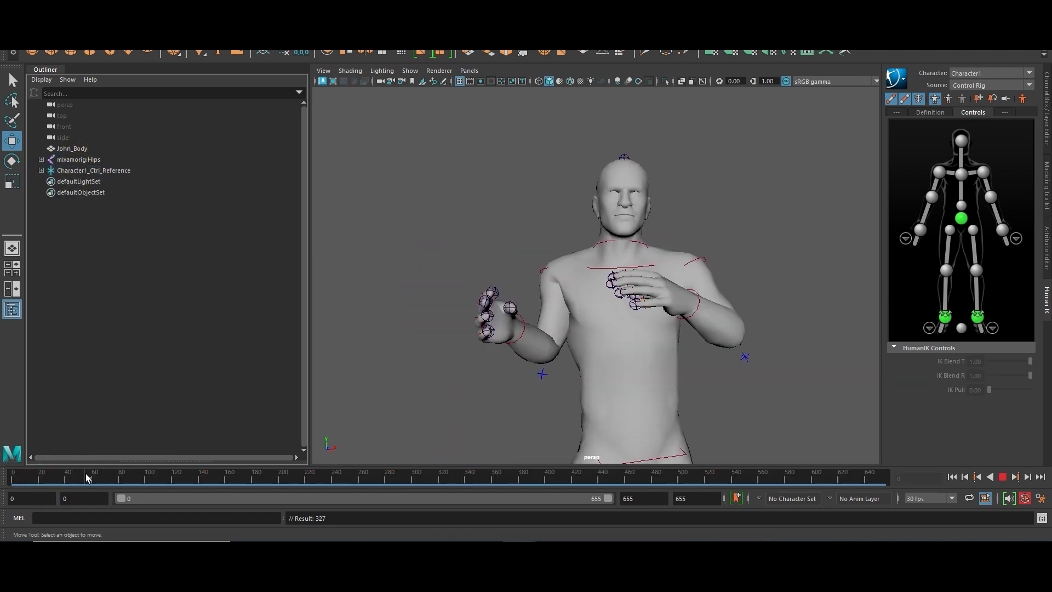
{"action": "left_click_drag", "start_coordinate": [33, 479], "coordinate": [635, 478]}
{"action": "left_click", "coordinate": [953, 477]}
Examine the channels of John_Body and the effectors under Character1_Ctrl_Reference.
{"action": "key", "text": "ctrl+a"}
{"action": "left_click", "coordinate": [616, 190]}
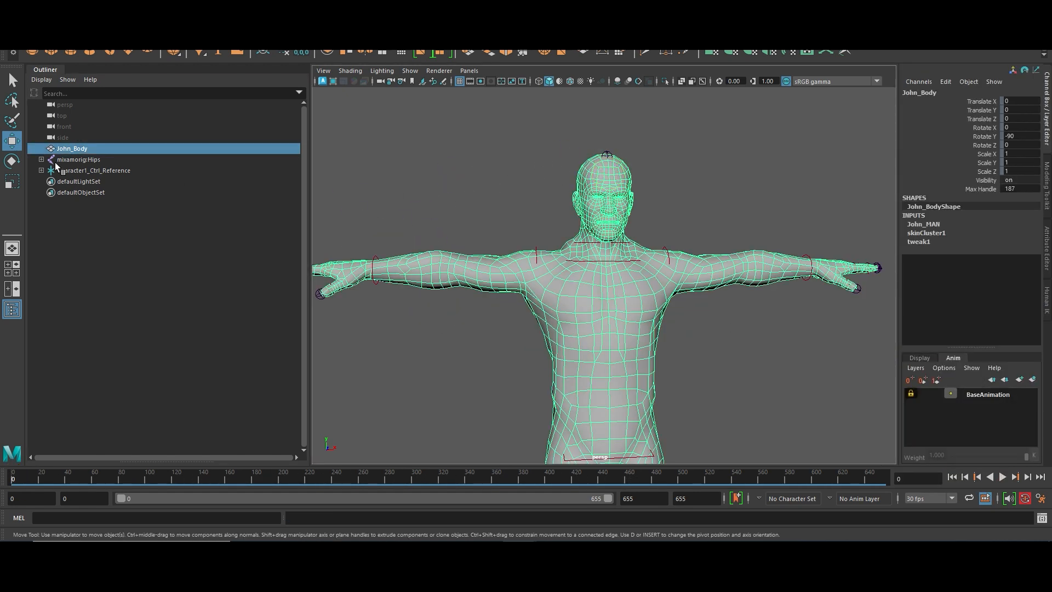
{"action": "left_click", "coordinate": [74, 171]}
{"action": "left_click", "coordinate": [41, 170]}
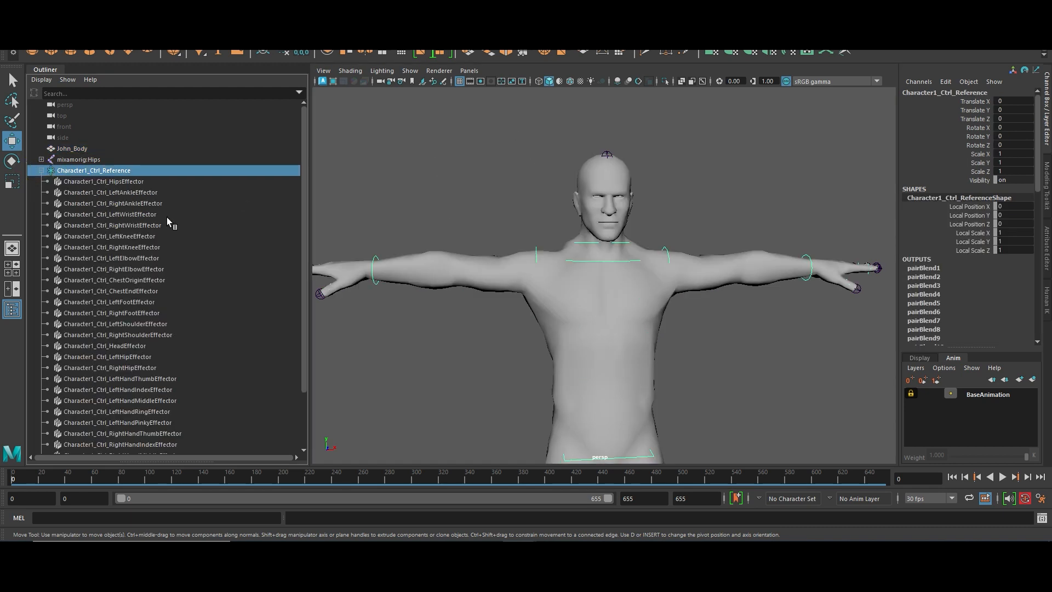
Select the BaseAnimation layer and the control rig's head effector, briefly checking the skeleton in wireframe.
{"action": "left_click", "coordinate": [978, 394]}
{"action": "left_click", "coordinate": [42, 170]}
{"action": "left_click", "coordinate": [616, 241]}
{"action": "left_click", "coordinate": [537, 81]}
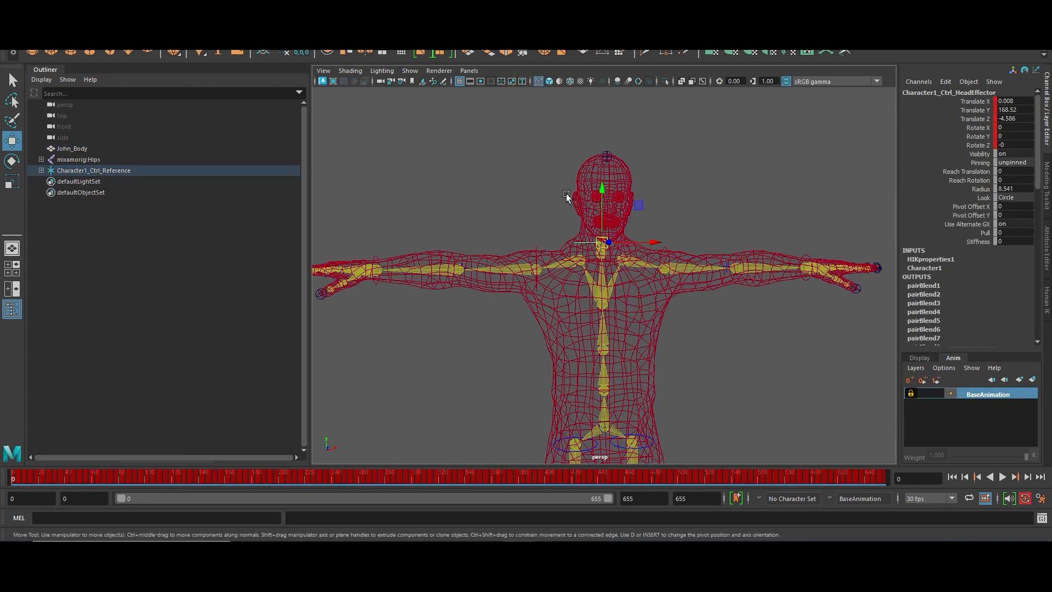
{"action": "left_click", "coordinate": [538, 81]}
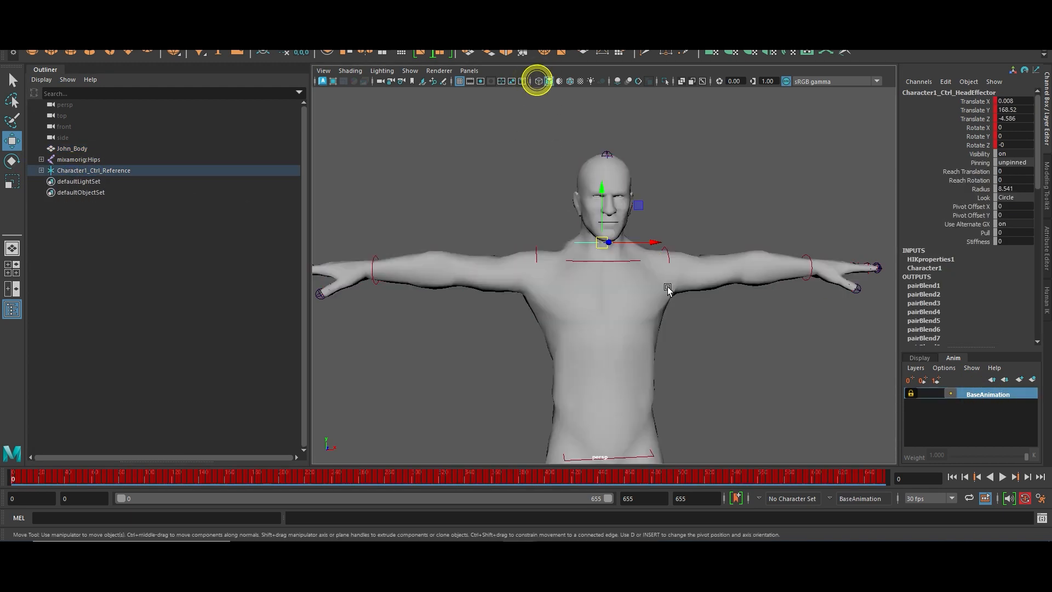
Create an animation layer for the selected head effector and rotate the head on it at frame 20.
{"action": "left_click", "coordinate": [1033, 384]}
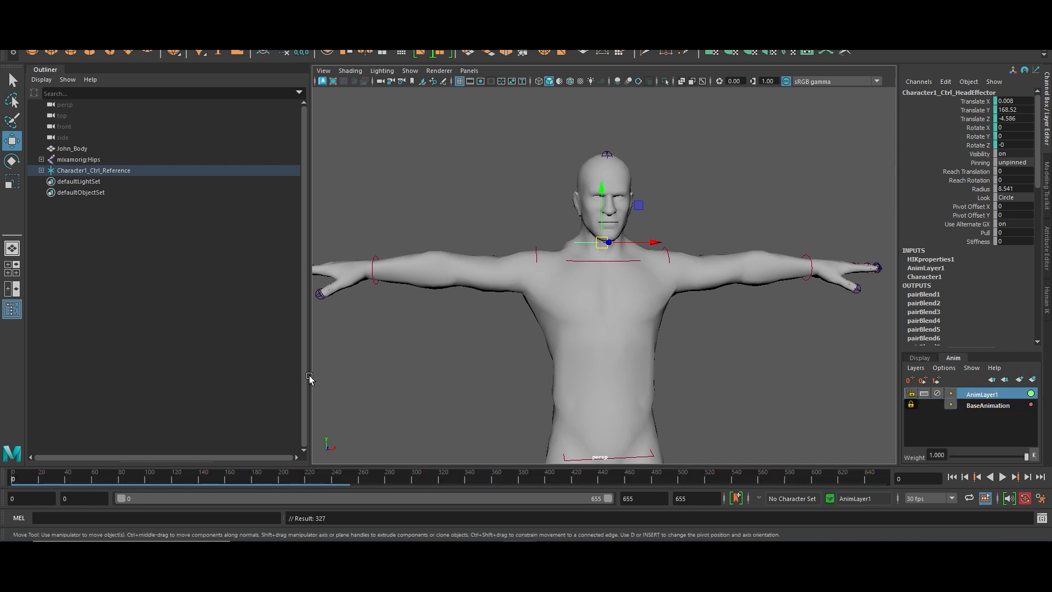
{"action": "mouse_move", "coordinate": [13, 478]}
{"action": "left_mouse_down"}
{"action": "mouse_move", "coordinate": [42, 478]}
{"action": "mouse_move", "coordinate": [8, 478]}
{"action": "left_mouse_up"}
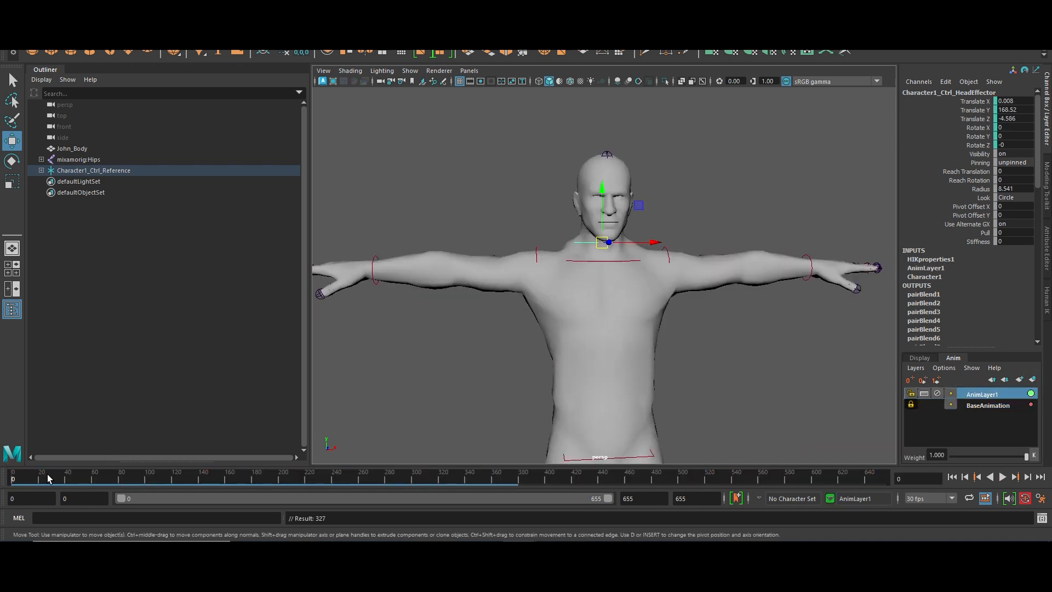
{"action": "left_click", "coordinate": [40, 479]}
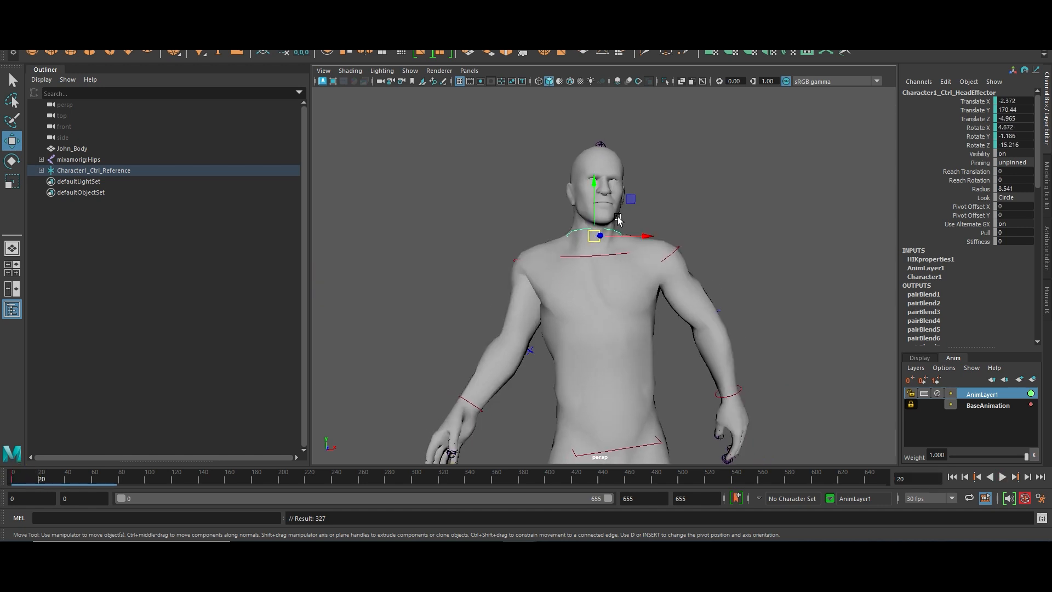
{"action": "key", "text": "e"}
{"action": "left_click_drag", "start_coordinate": [617, 219], "coordinate": [593, 225]}
Play and scrub through the animation to review the head adjustment, and return to the first frame.
{"action": "key", "text": "alt+v"}
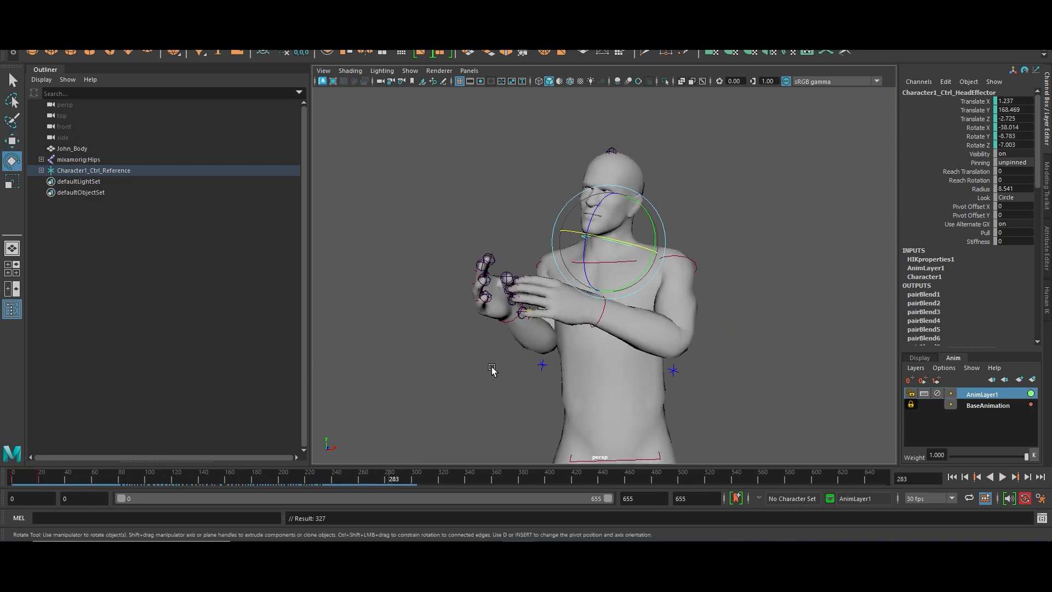
{"action": "left_click_drag", "start_coordinate": [377, 476], "coordinate": [422, 481]}
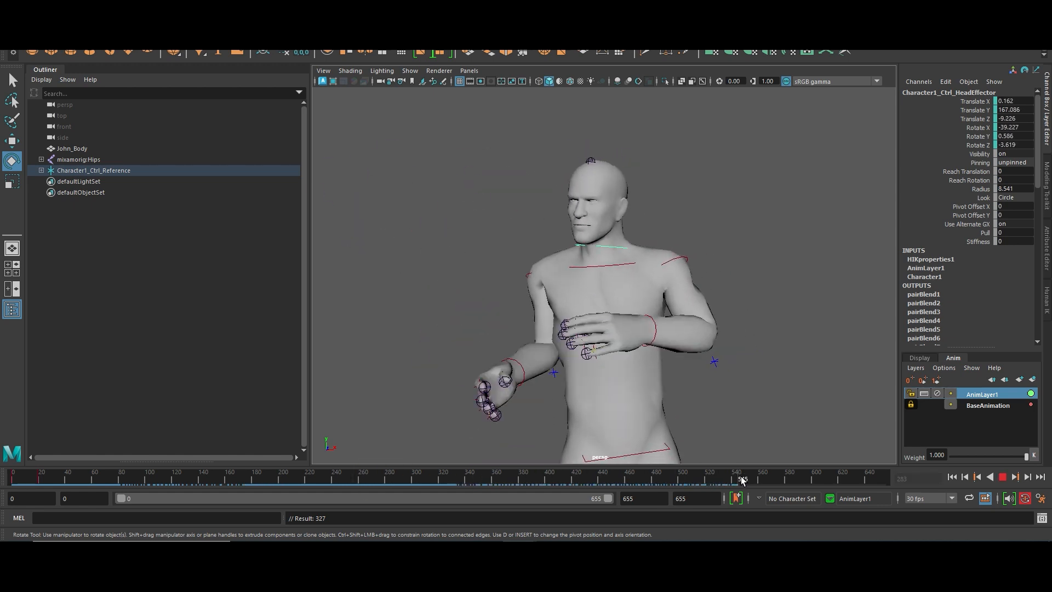
{"action": "key", "text": "alt+v"}
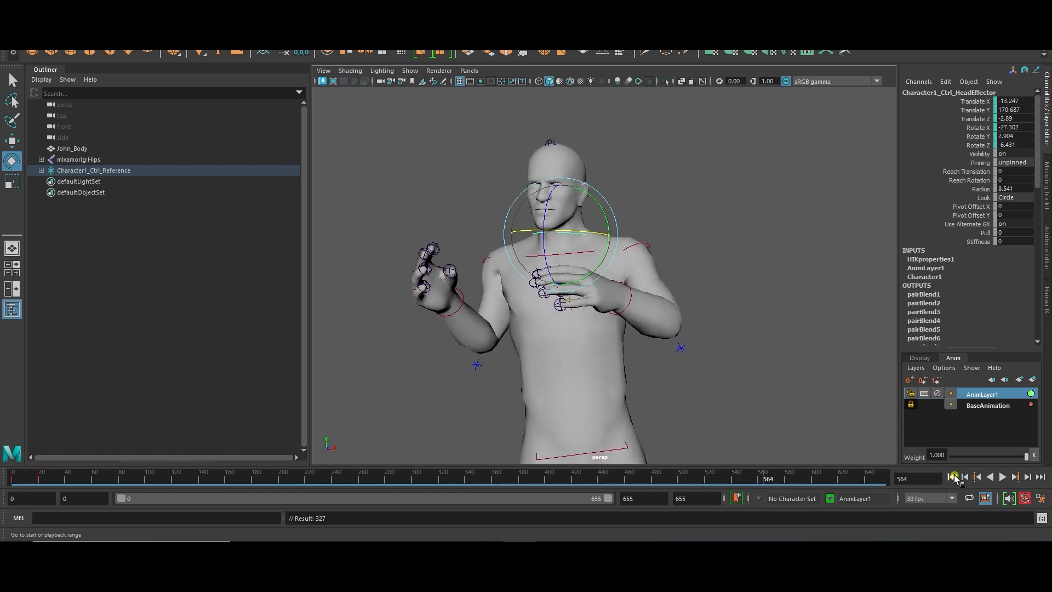
{"action": "left_click", "coordinate": [951, 477]}
Select the left wrist effector at frame 38 and create a second animation layer for it.
{"action": "left_click_drag", "start_coordinate": [38, 480], "coordinate": [65, 480]}
{"action": "left_click_drag", "start_coordinate": [414, 390], "coordinate": [463, 383], "text": "alt"}
{"action": "left_click", "coordinate": [387, 313]}
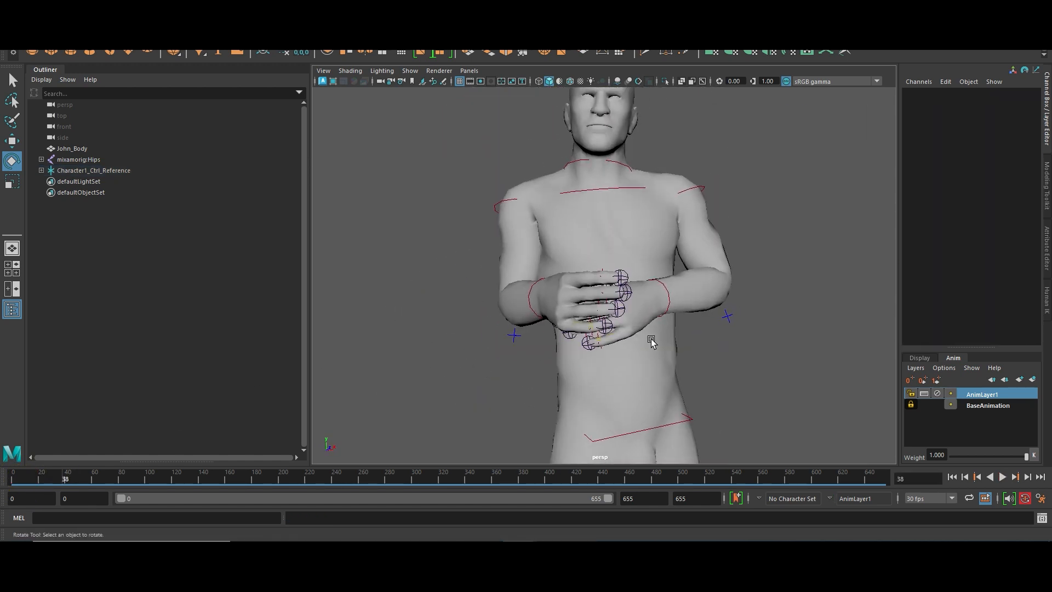
{"action": "left_click", "coordinate": [665, 298]}
{"action": "left_click", "coordinate": [1032, 378]}
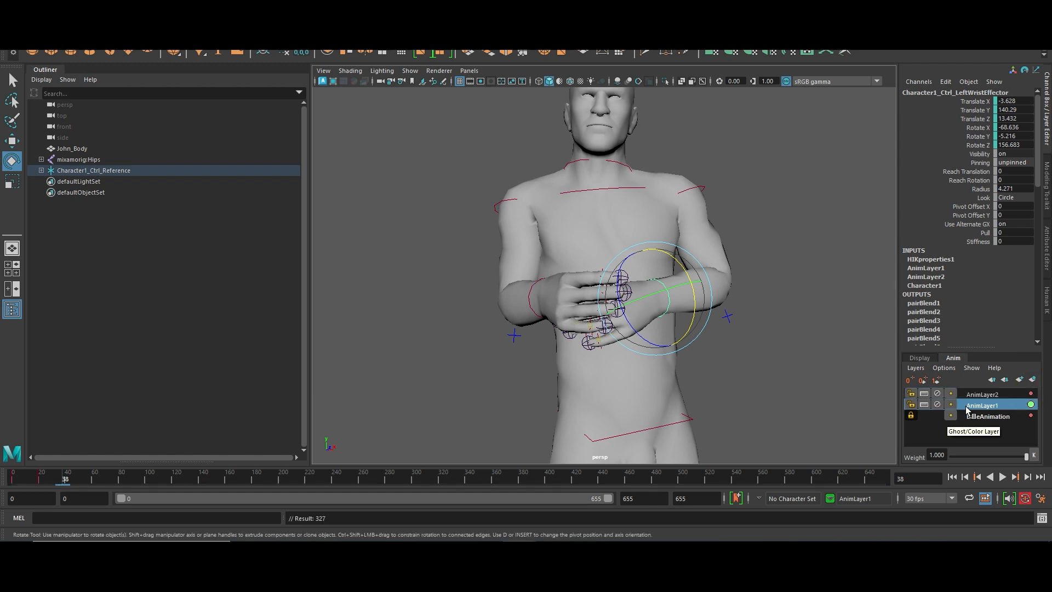
On AnimLayer2, key the left wrist effector at frame 20 and move it forward, away from the body, at frame 30.
{"action": "left_click_drag", "start_coordinate": [67, 480], "coordinate": [41, 480]}
{"action": "left_click_drag", "start_coordinate": [384, 356], "coordinate": [488, 376], "text": "alt"}
{"action": "key", "text": "alt+v"}
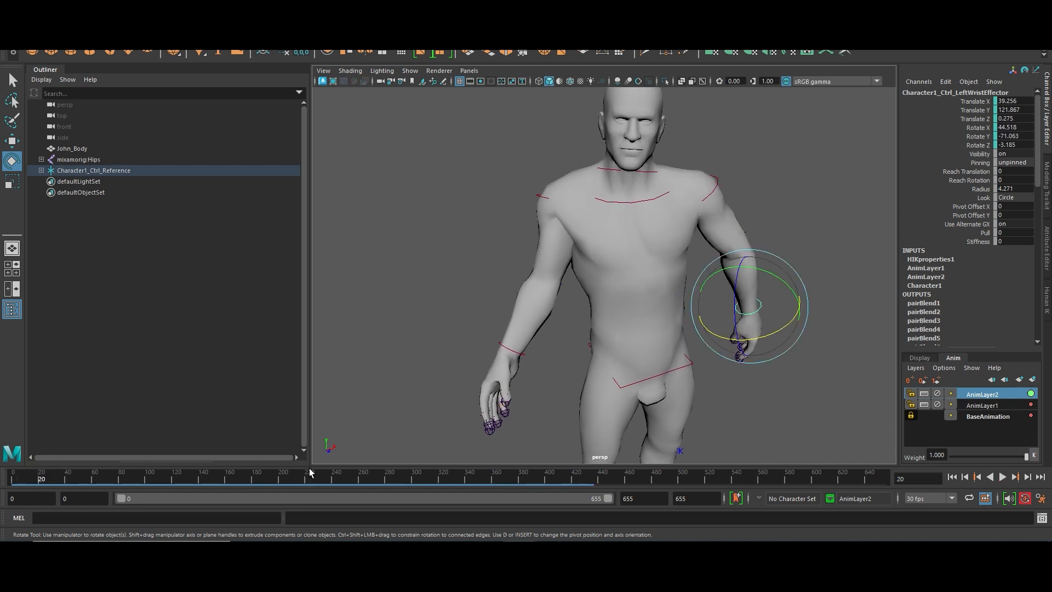
{"action": "left_click_drag", "start_coordinate": [42, 481], "coordinate": [54, 481]}
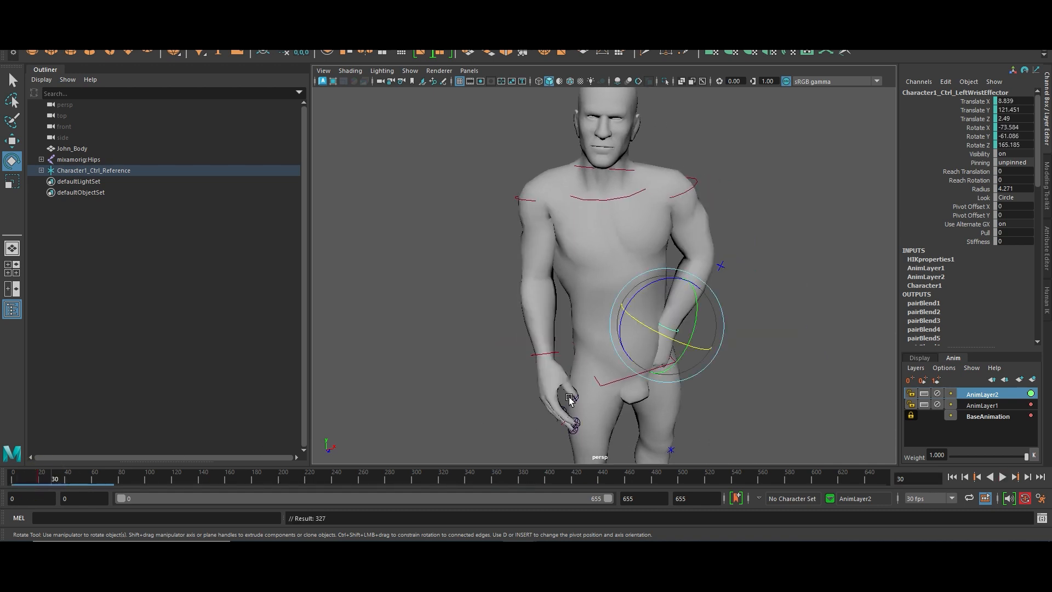
{"action": "key", "text": "w"}
{"action": "left_click_drag", "start_coordinate": [679, 326], "coordinate": [698, 360]}
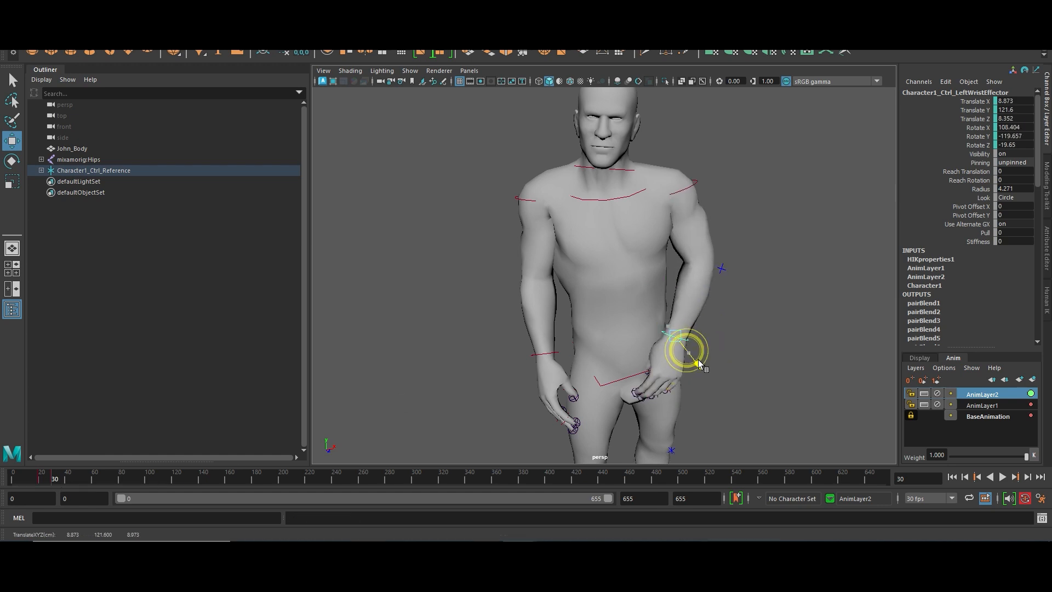
{"action": "left_click_drag", "start_coordinate": [465, 366], "coordinate": [520, 360], "text": "alt"}
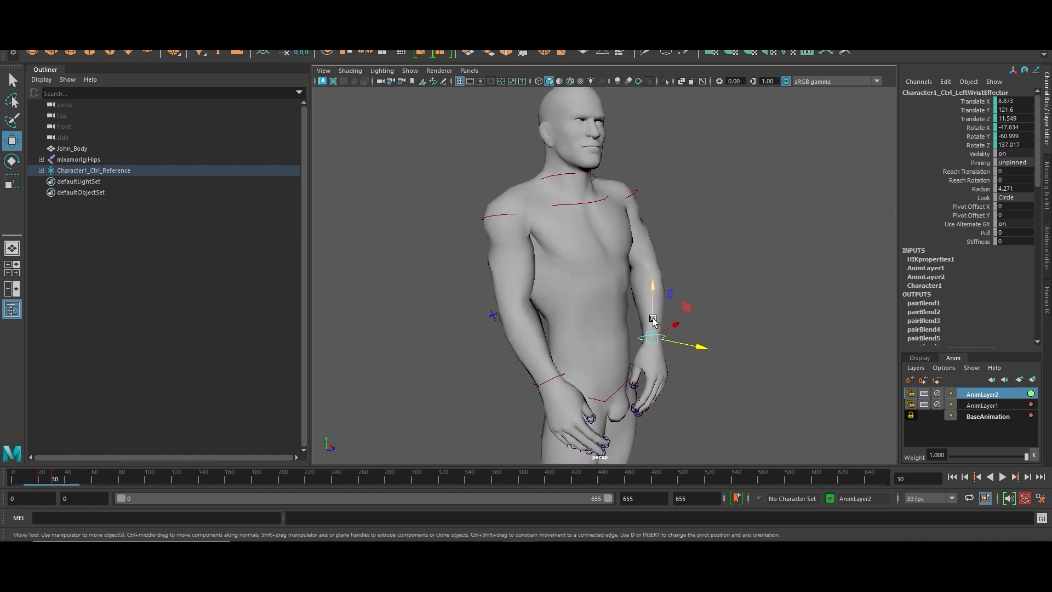
{"action": "left_click_drag", "start_coordinate": [665, 331], "coordinate": [684, 340]}
{"action": "left_click_drag", "start_coordinate": [734, 374], "coordinate": [705, 376], "text": "alt"}
Key the left wrist effector on AnimLayer2 at frame 49.
{"action": "left_click_drag", "start_coordinate": [54, 475], "coordinate": [78, 474]}
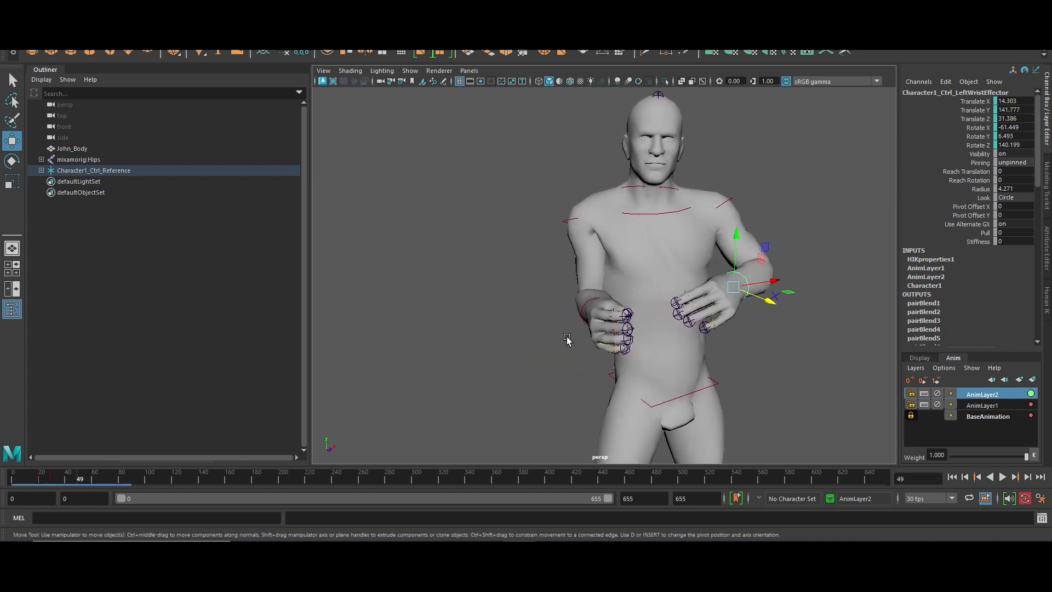
{"action": "left_click_drag", "start_coordinate": [567, 340], "coordinate": [699, 378], "text": "alt"}
{"action": "key", "text": "s"}
Scrub and play the animation past frame 285 to review the left wrist, and return to about frame 30.
{"action": "left_click_drag", "start_coordinate": [82, 474], "coordinate": [396, 476]}
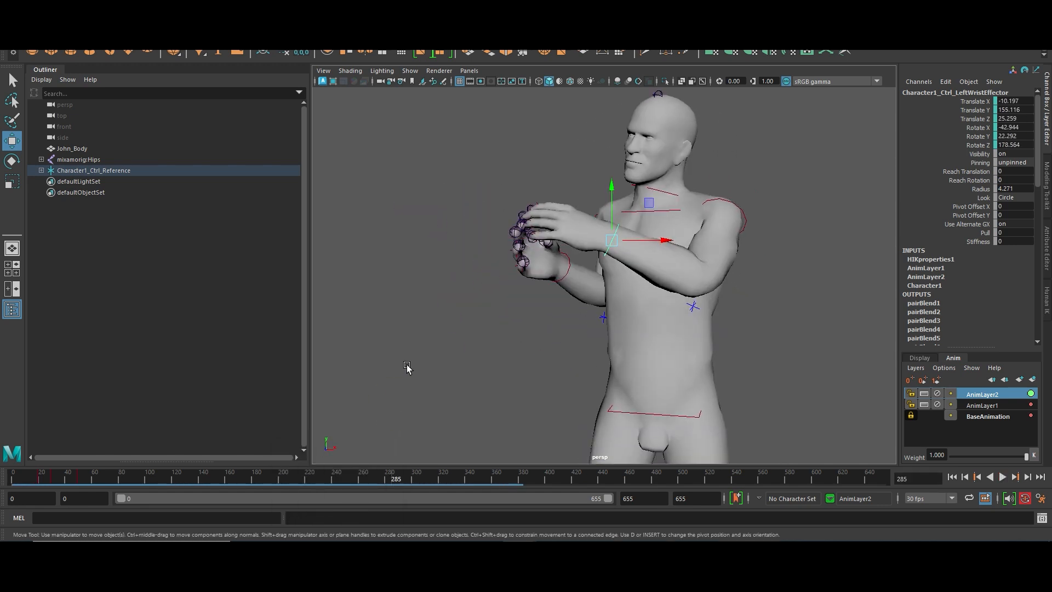
{"action": "left_click", "coordinate": [1002, 476]}
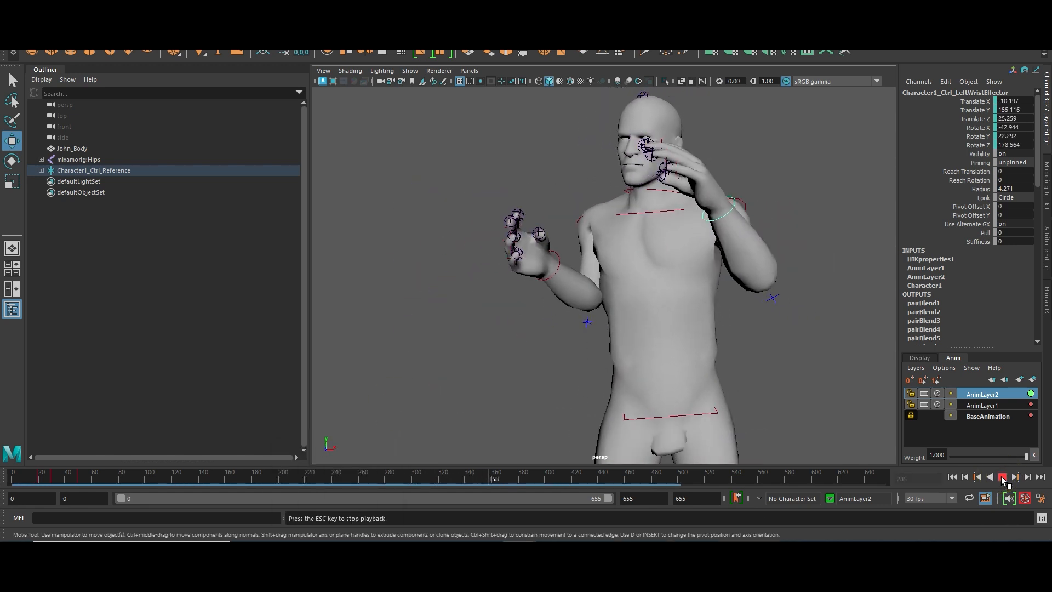
{"action": "left_click", "coordinate": [522, 472]}
{"action": "left_click_drag", "start_coordinate": [522, 473], "coordinate": [53, 475]}
Set a zero key on AnimLayer2 for the left wrist effector at frame 37 and play back the hand motion.
{"action": "left_click_drag", "start_coordinate": [534, 405], "coordinate": [606, 423], "text": "alt"}
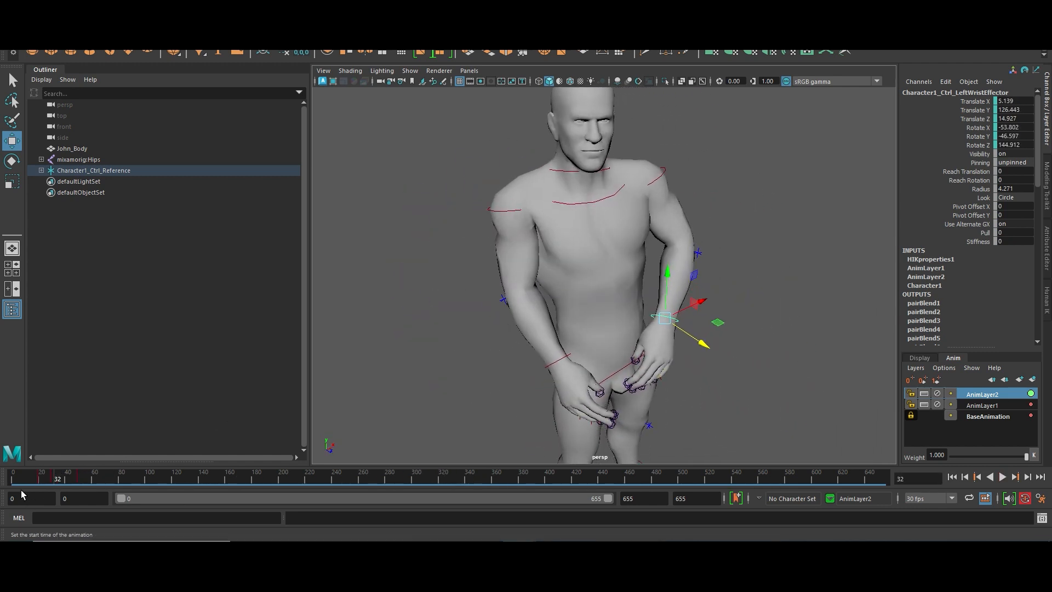
{"action": "left_click", "coordinate": [63, 478]}
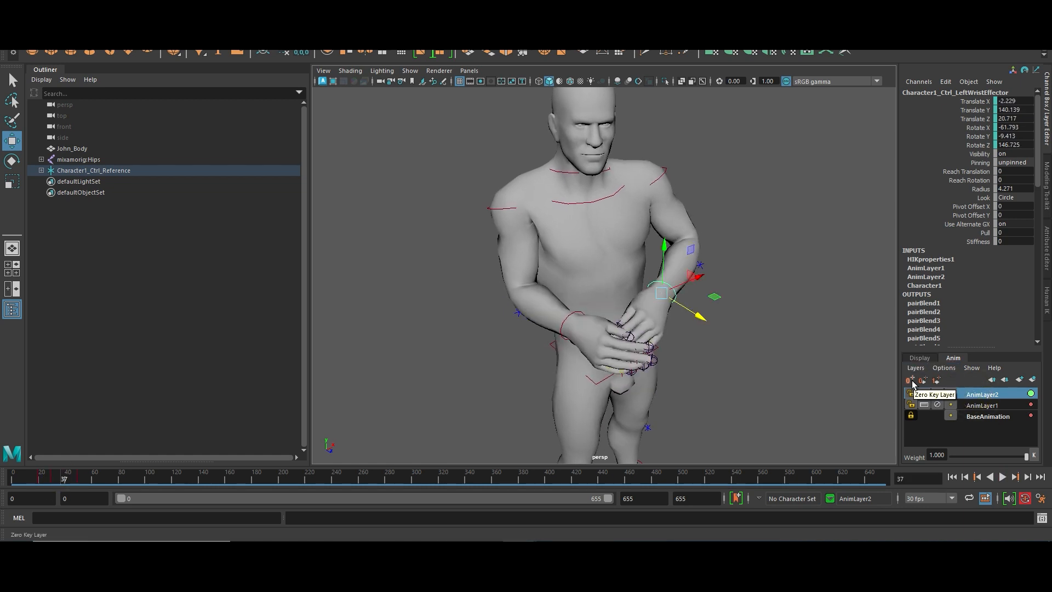
{"action": "left_click_drag", "start_coordinate": [652, 372], "coordinate": [628, 379], "text": "alt"}
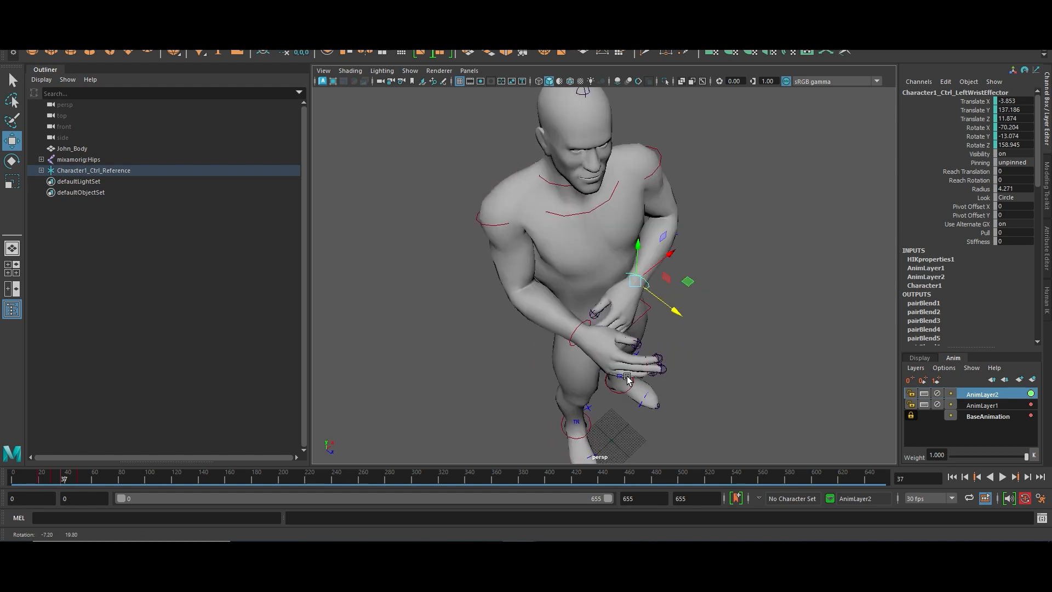
{"action": "left_click", "coordinate": [978, 478]}
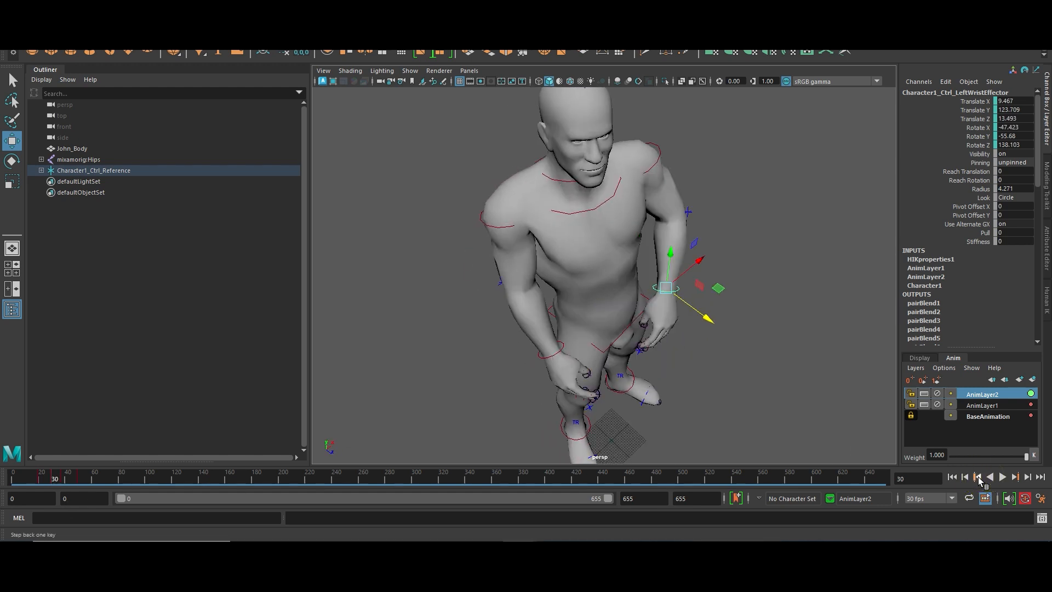
{"action": "key", "text": "alt+v"}
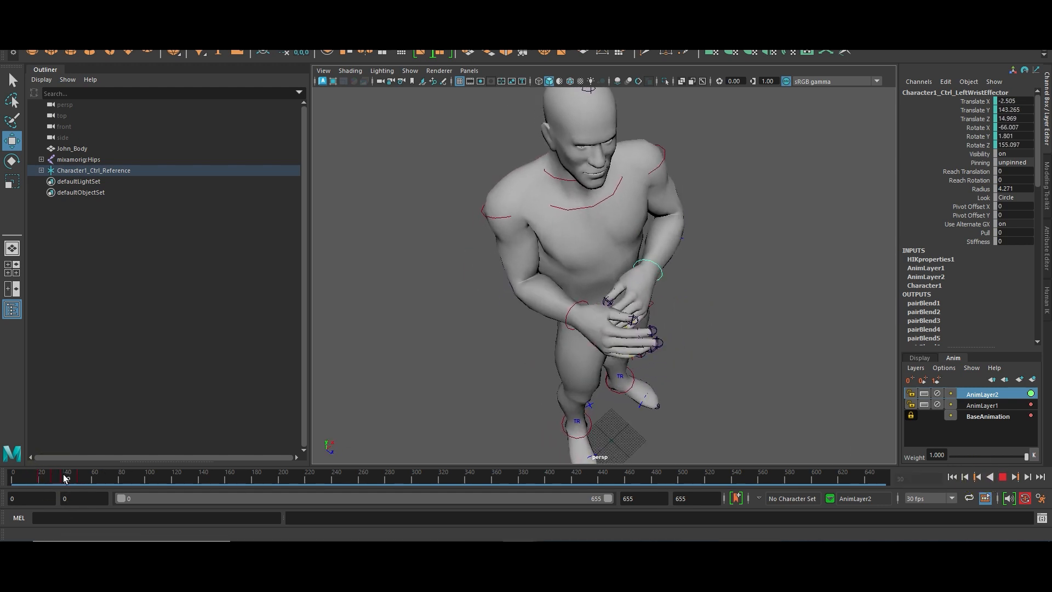
{"action": "key", "text": "alt+v"}
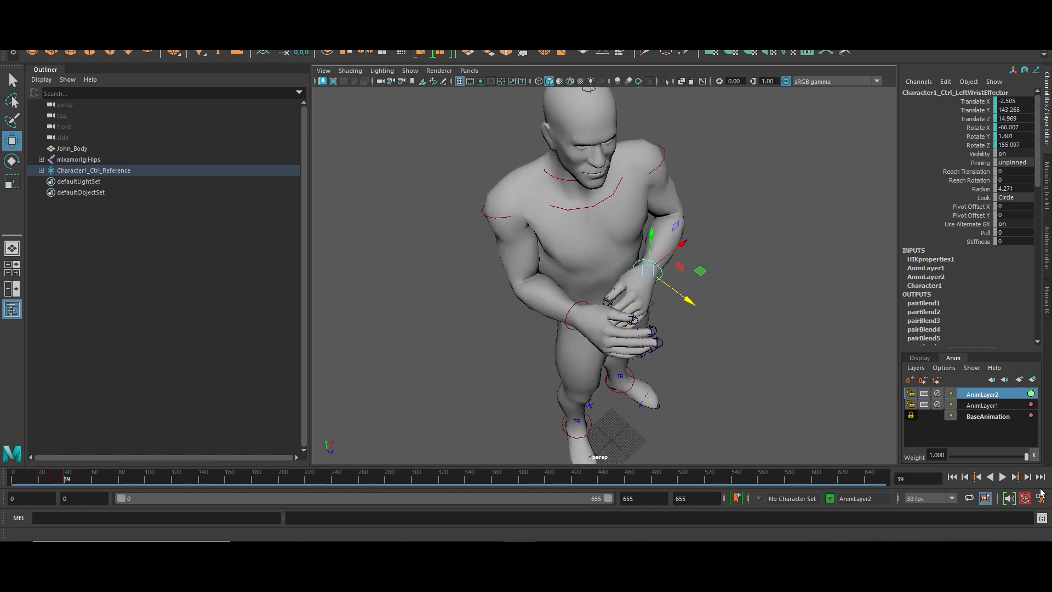
Shift the left wrist effector slightly outward just after frame 30 and play back the correction.
{"action": "left_click", "coordinate": [978, 477]}
{"action": "left_click_drag", "start_coordinate": [75, 477], "coordinate": [56, 474]}
{"action": "left_click_drag", "start_coordinate": [691, 324], "coordinate": [705, 327]}
{"action": "left_click", "coordinate": [56, 478]}
{"action": "key", "text": "alt+v"}
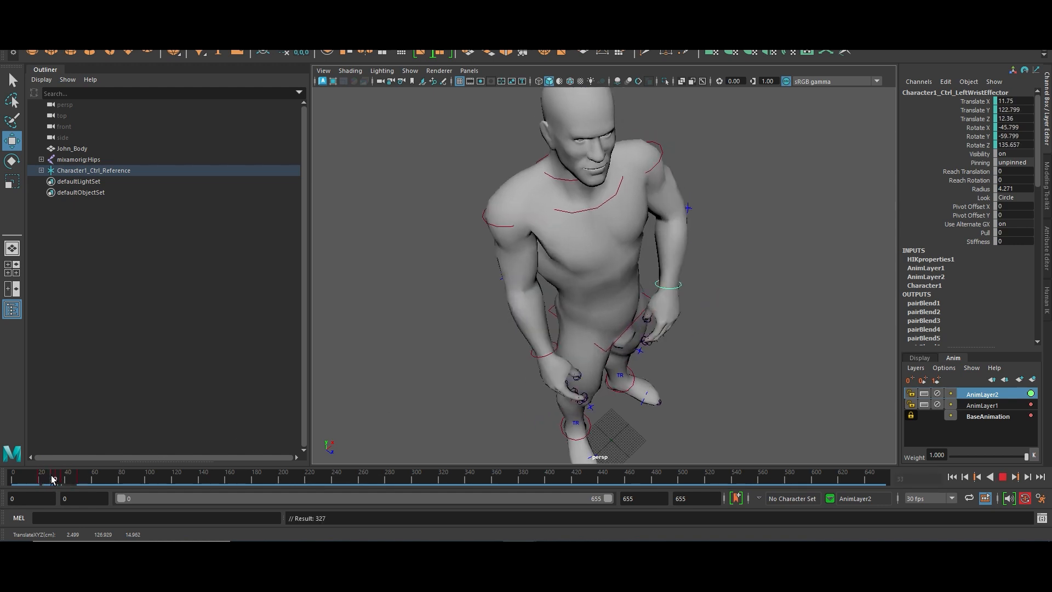
{"action": "key", "text": "alt+v"}
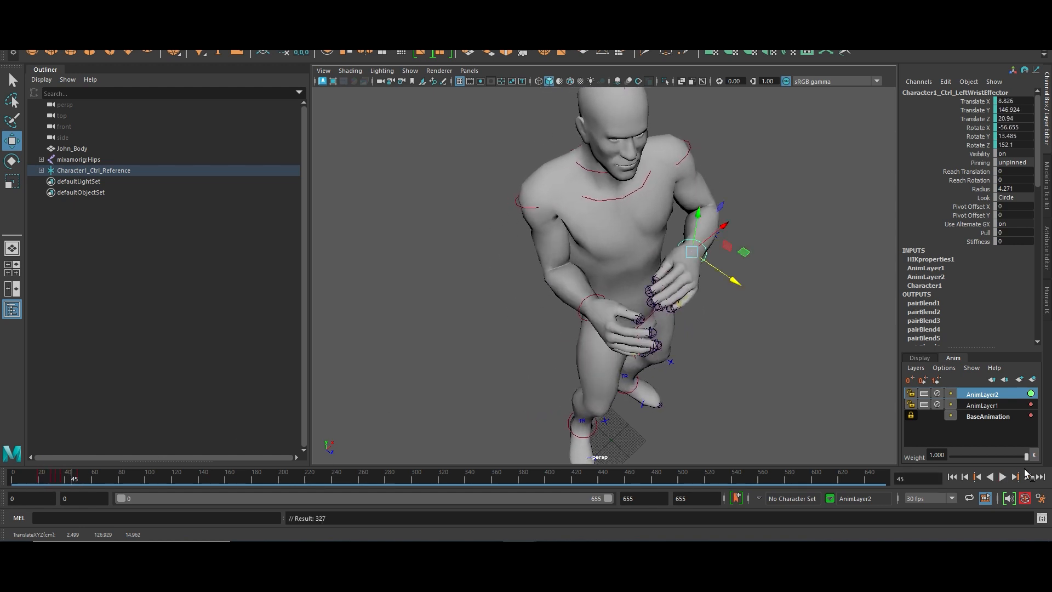
Delete the left wrist effector's AnimLayer2 keys at frames 37 and 49.
{"action": "left_click", "coordinate": [979, 478]}
{"action": "right_click", "coordinate": [63, 480]}
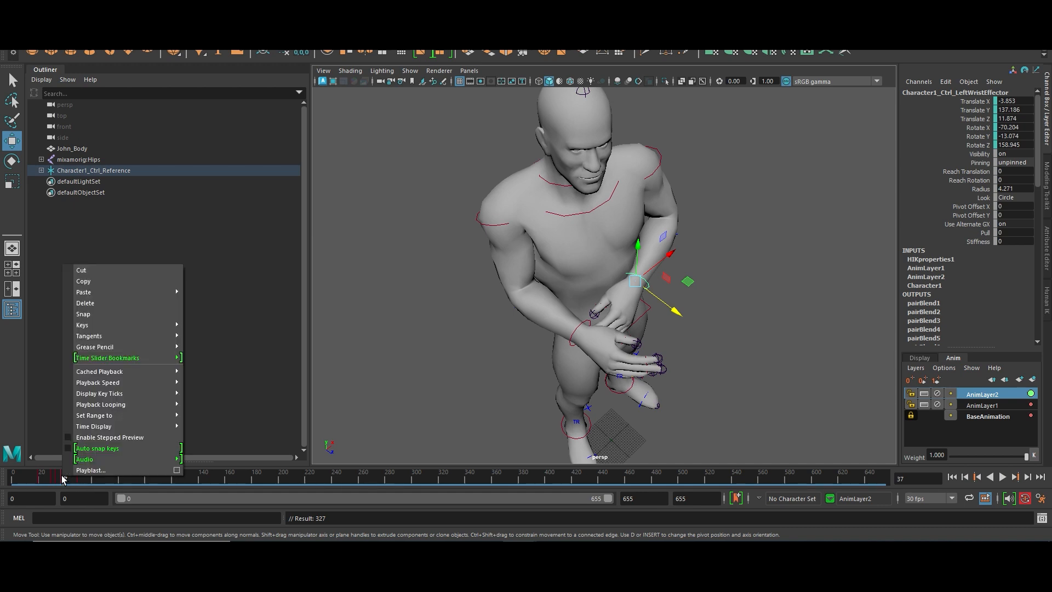
{"action": "left_click", "coordinate": [104, 304]}
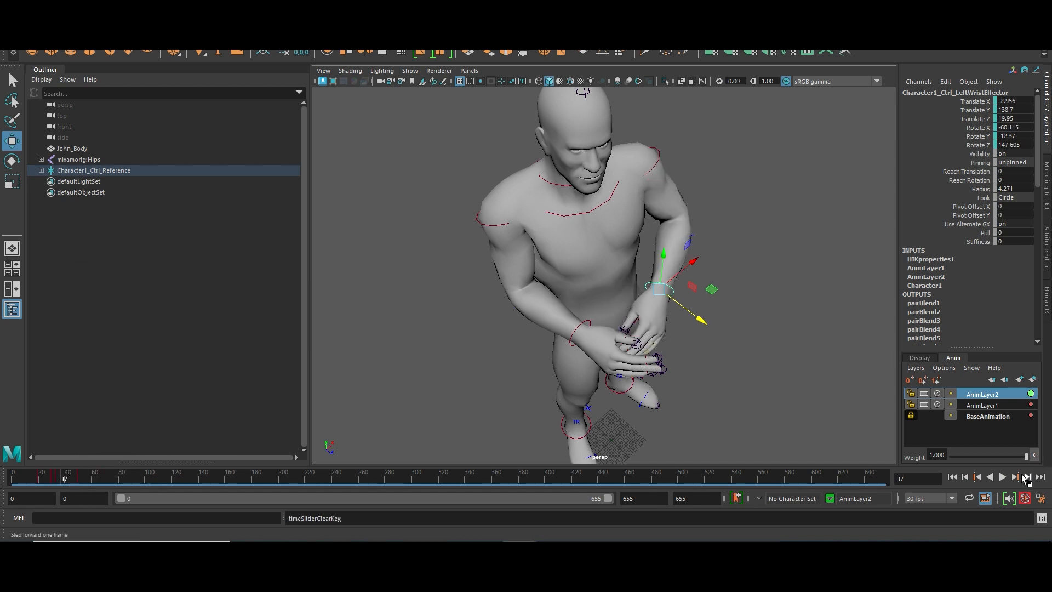
{"action": "left_click", "coordinate": [1014, 477]}
{"action": "right_click", "coordinate": [79, 480]}
{"action": "left_click", "coordinate": [225, 289]}
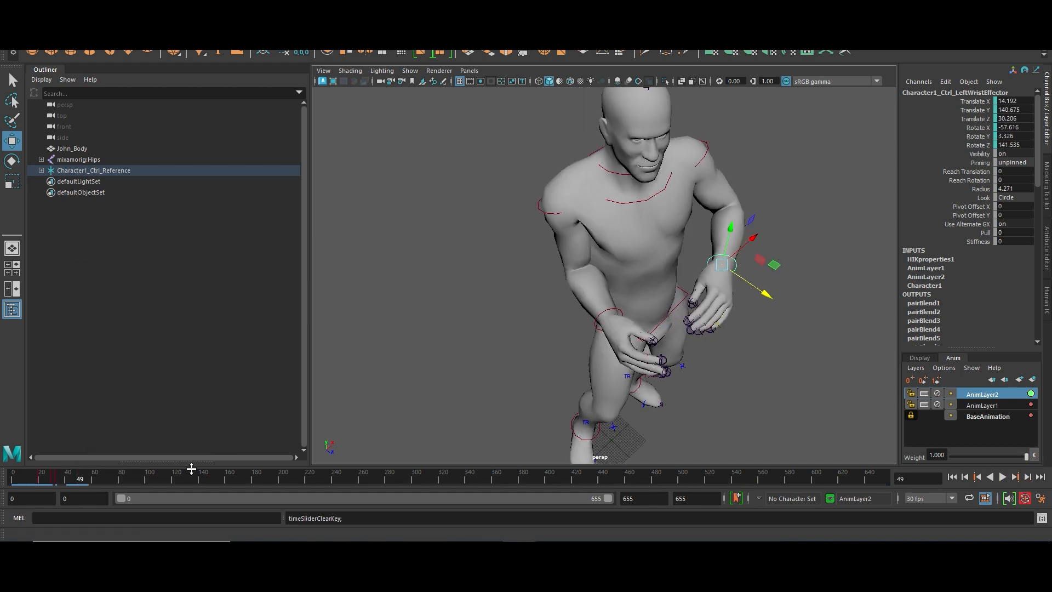
Play and scrub through the animation to check the left hand motion from the front, stopping at frame 285.
{"action": "key", "text": "alt+v"}
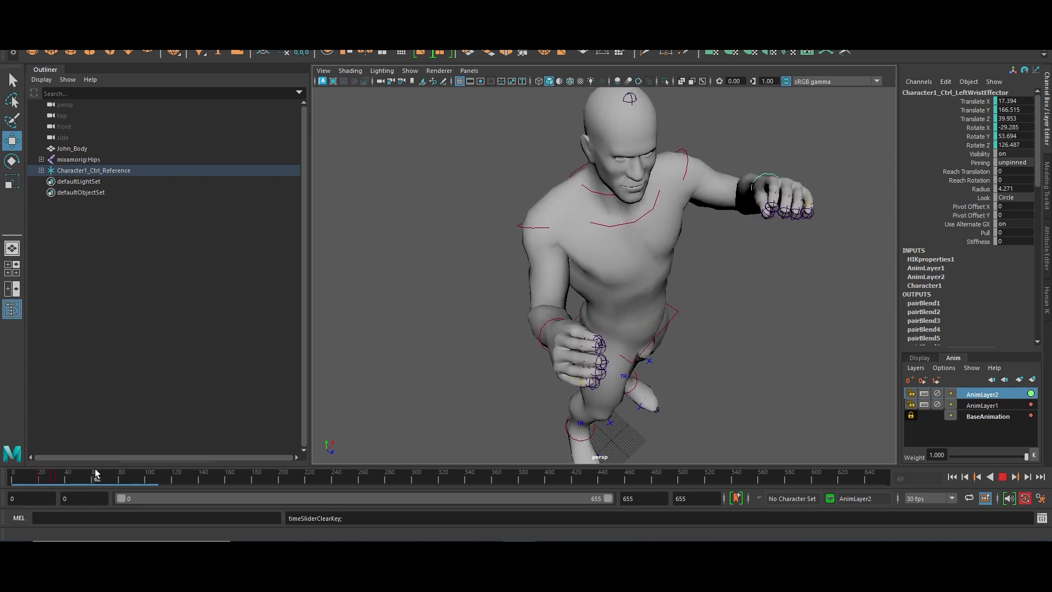
{"action": "left_click_drag", "start_coordinate": [95, 473], "coordinate": [148, 474]}
{"action": "left_click_drag", "start_coordinate": [585, 329], "coordinate": [531, 296], "text": "alt"}
{"action": "left_click_drag", "start_coordinate": [115, 474], "coordinate": [223, 475]}
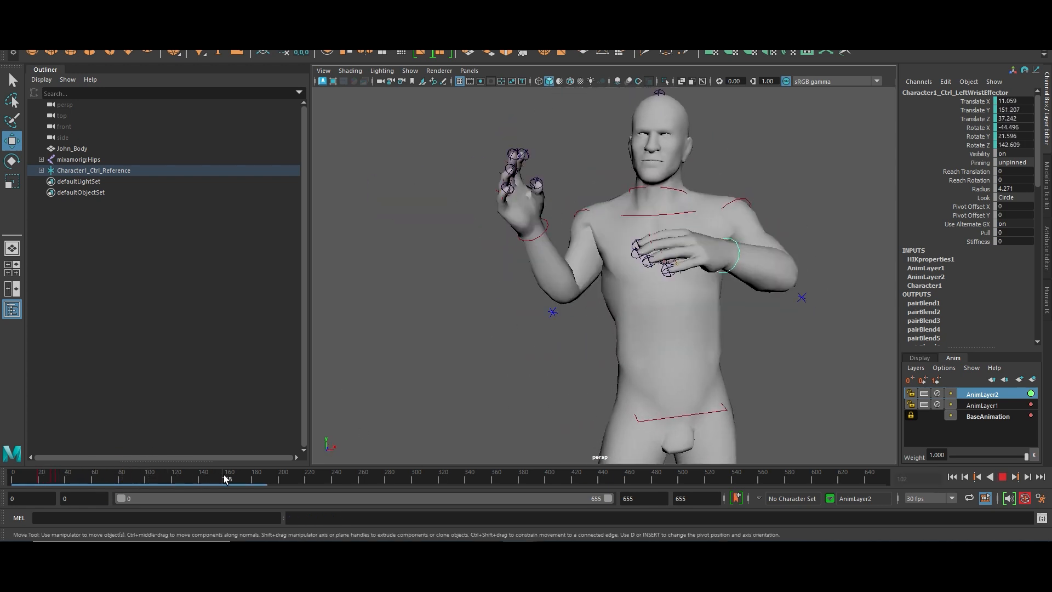
{"action": "left_click", "coordinate": [1010, 477]}
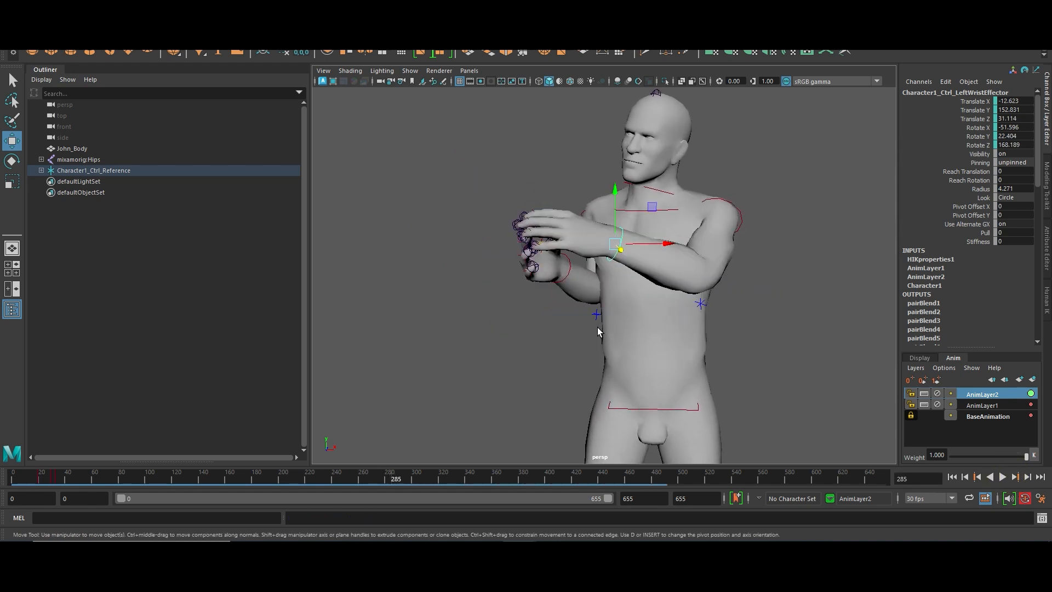